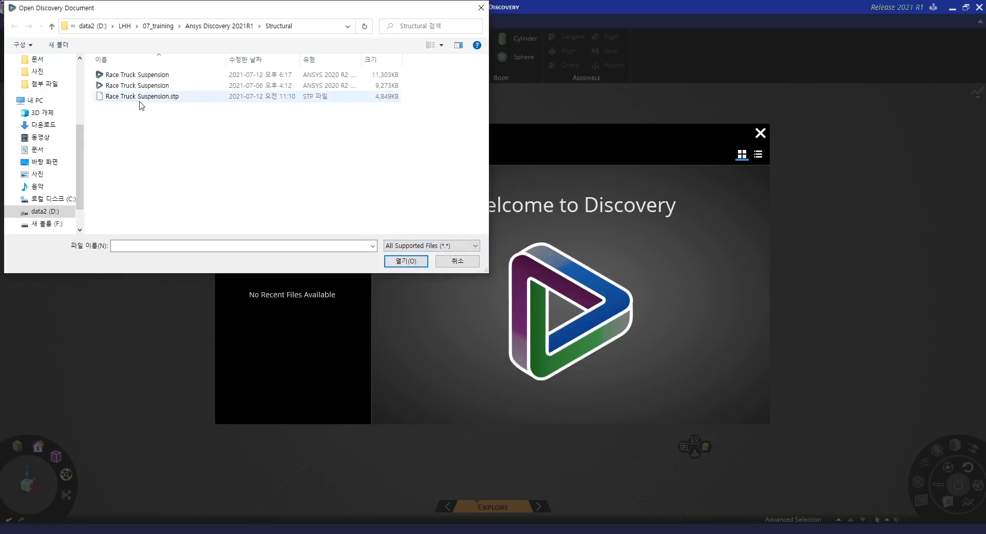
Open the Race Truck Suspension.stp file and expand the assembly in the model tree
click(138, 99)
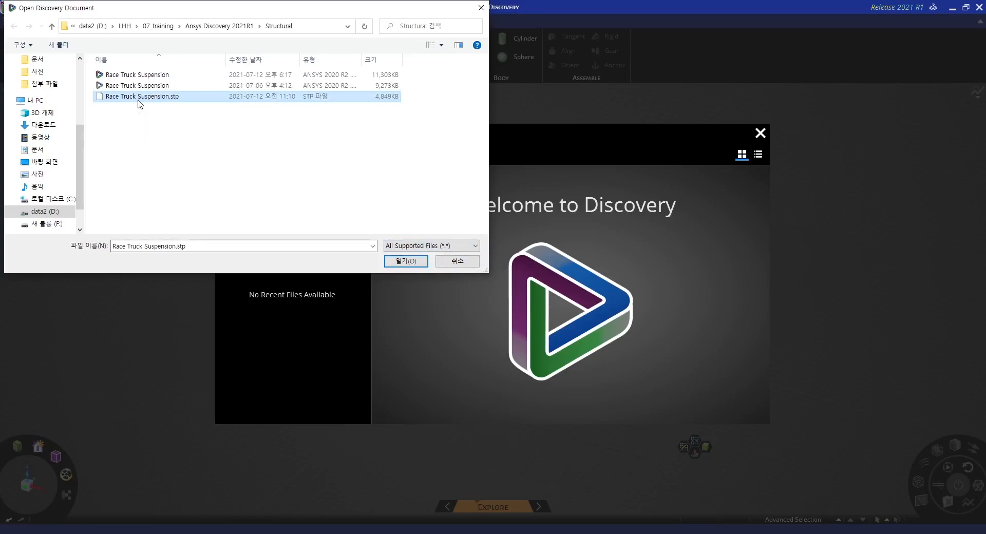
click(406, 262)
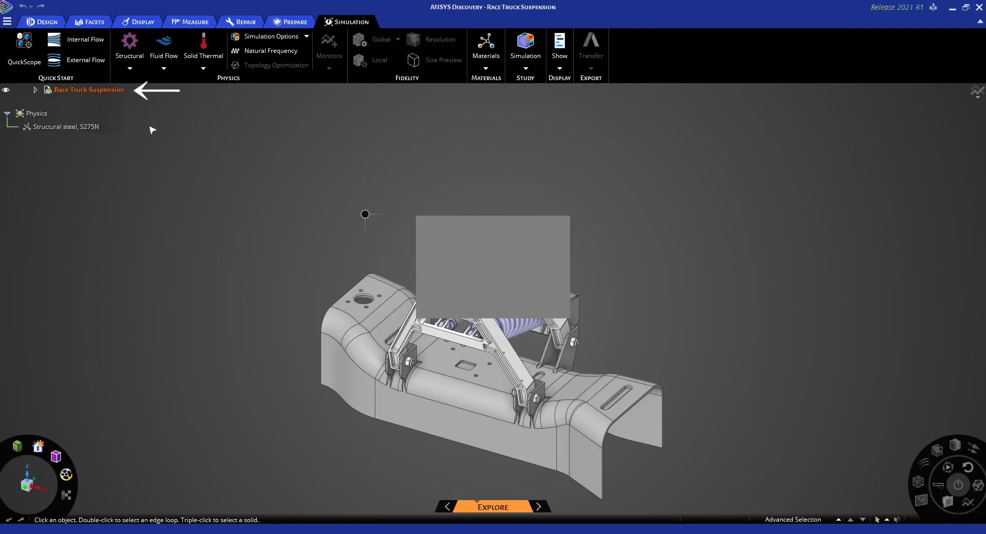
click(36, 91)
click(36, 91)
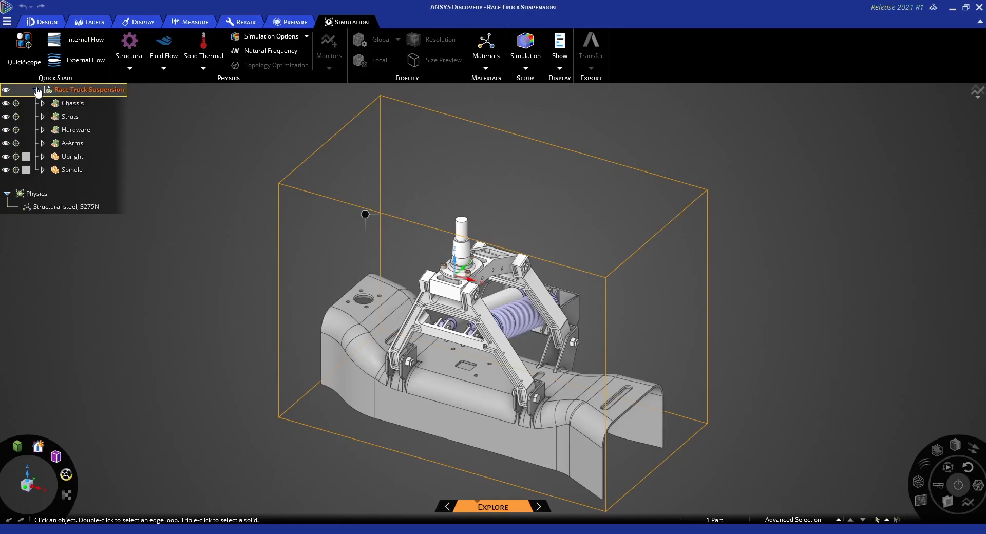
Examine the Chassis, Struts, Hardware, A-Arms, Upright and Spindle components by highlighting them one after another
click(42, 103)
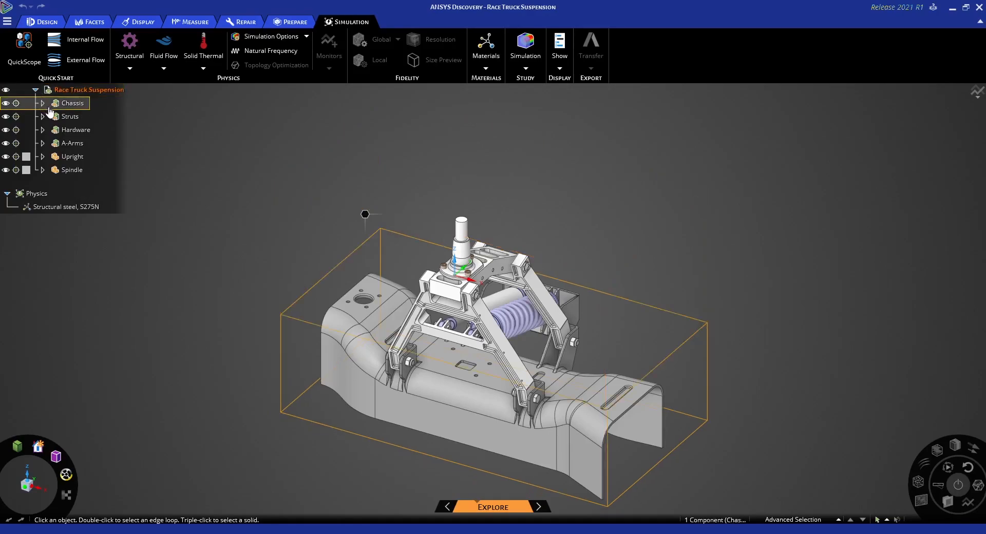
click(57, 119)
click(58, 132)
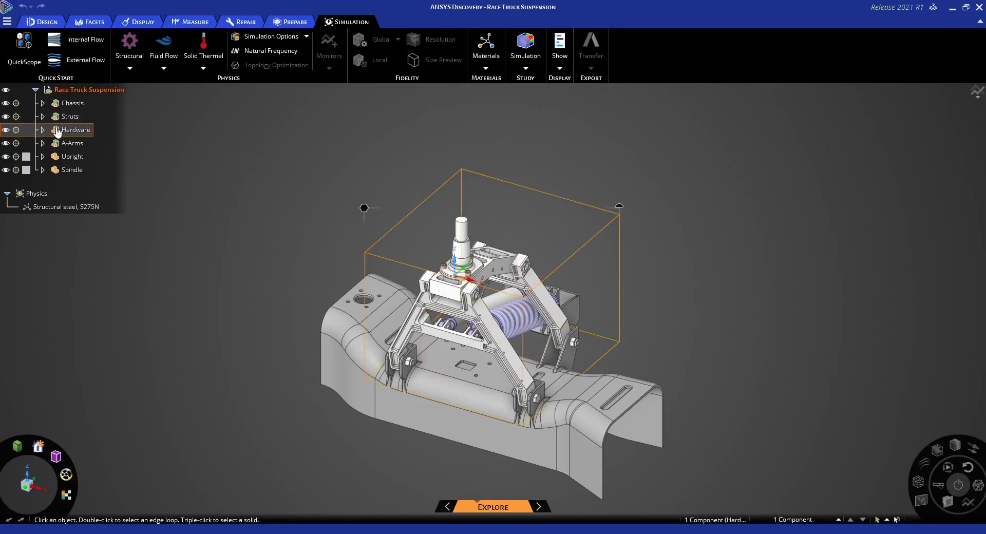
click(69, 143)
ctrl+click(73, 157)
ctrl+click(77, 173)
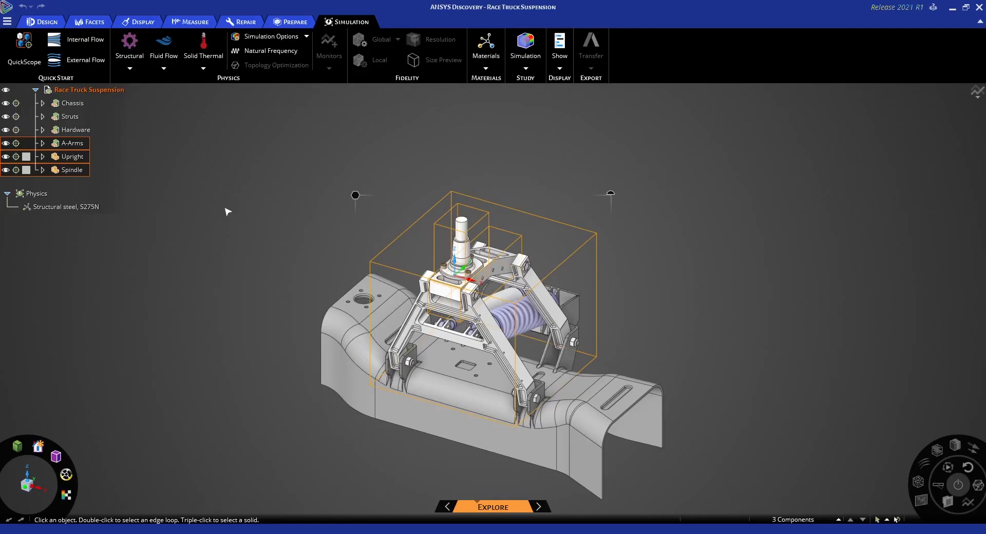
Exclude the Chassis and Struts components from the simulation and hide them both
click(82, 106)
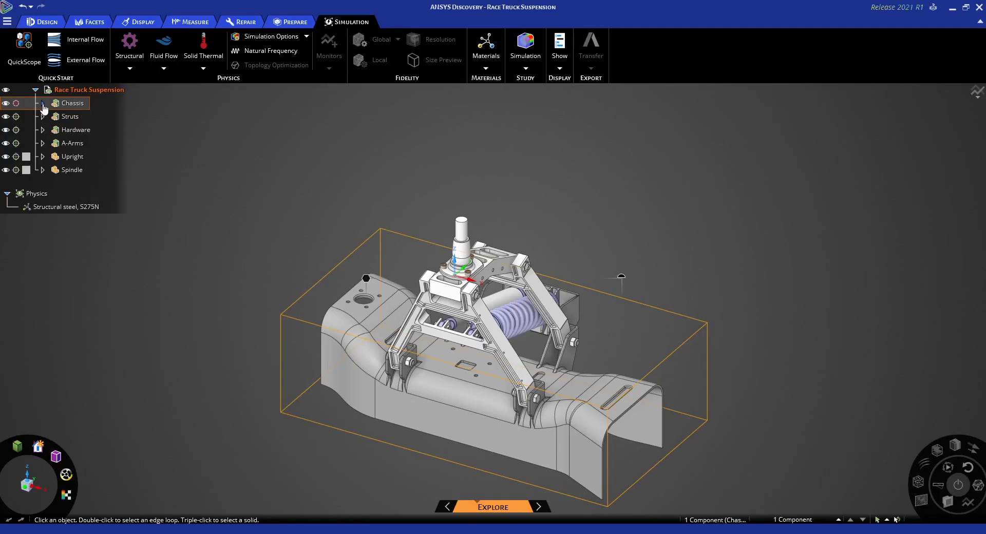
click(6, 103)
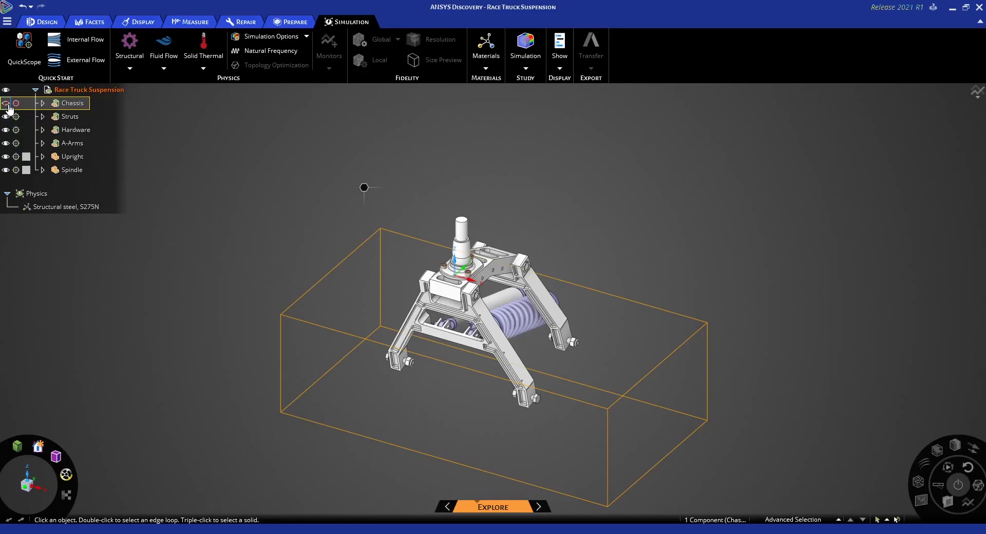
click(16, 116)
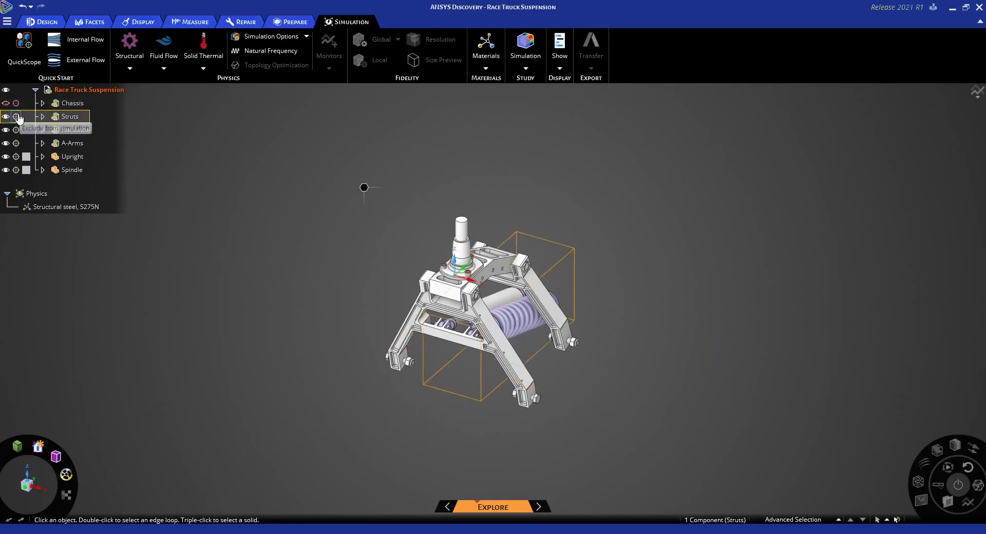
click(18, 118)
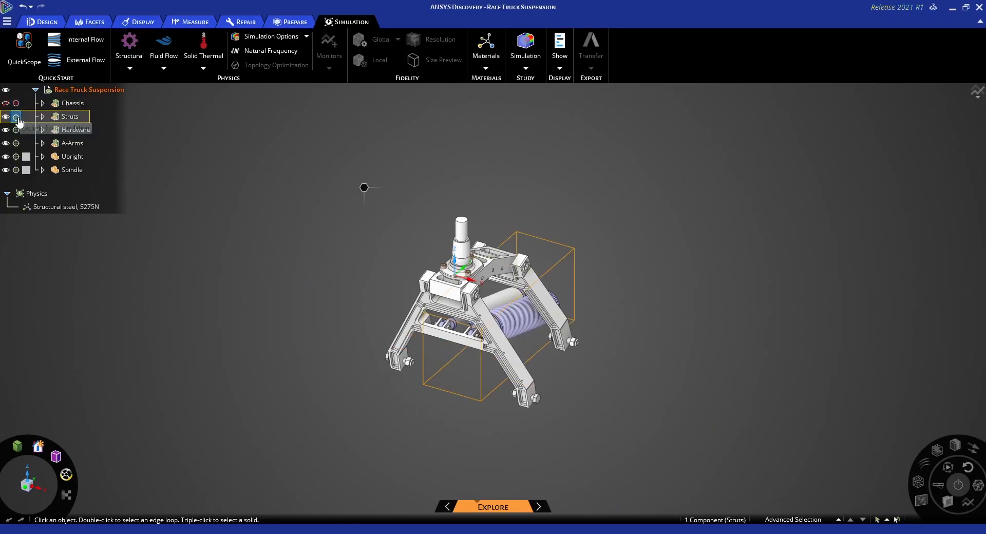
click(7, 118)
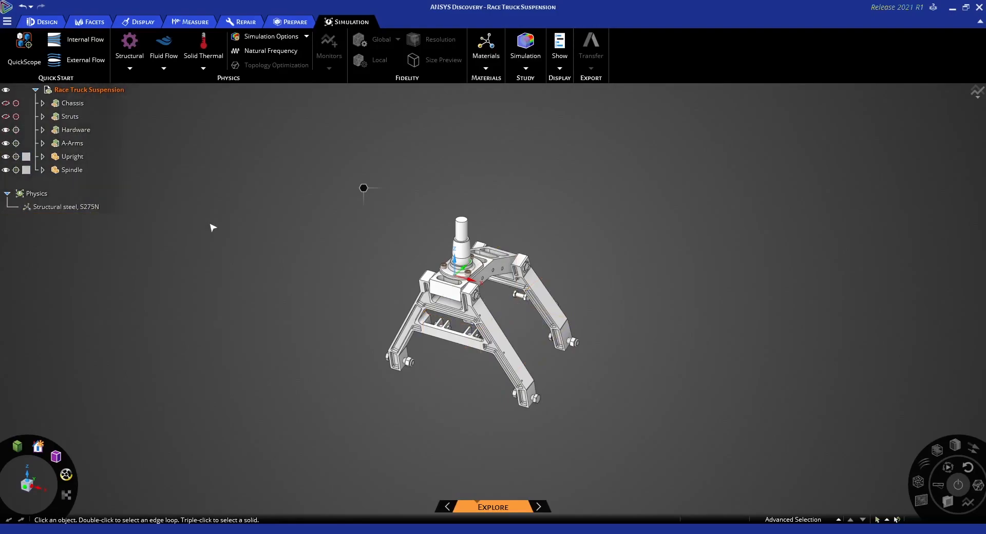
Expand the Hardware component in the model tree and look through its fasteners
middle_drag(306, 260, 400, 349)
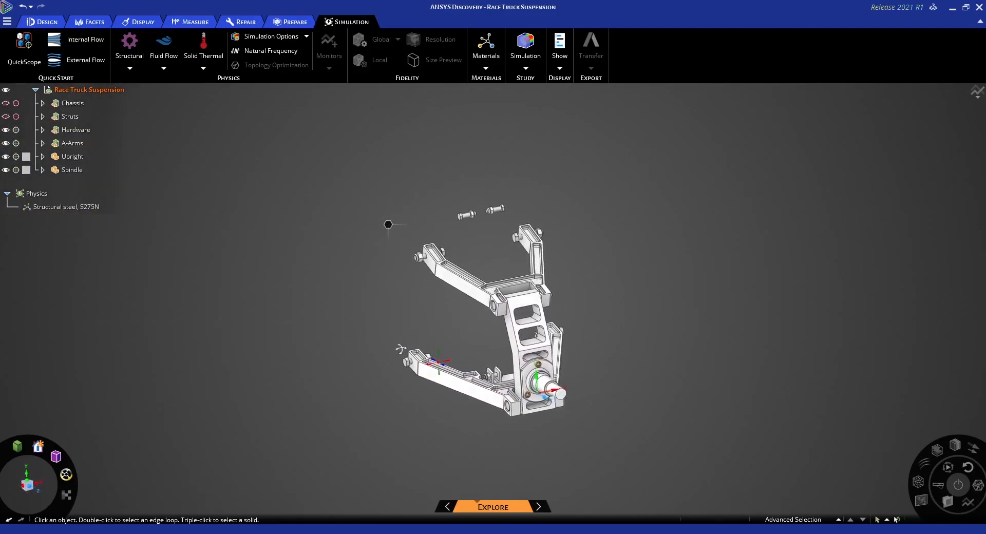
scroll(410, 314, up, 3)
shift+middle_drag(390, 316, 377, 317)
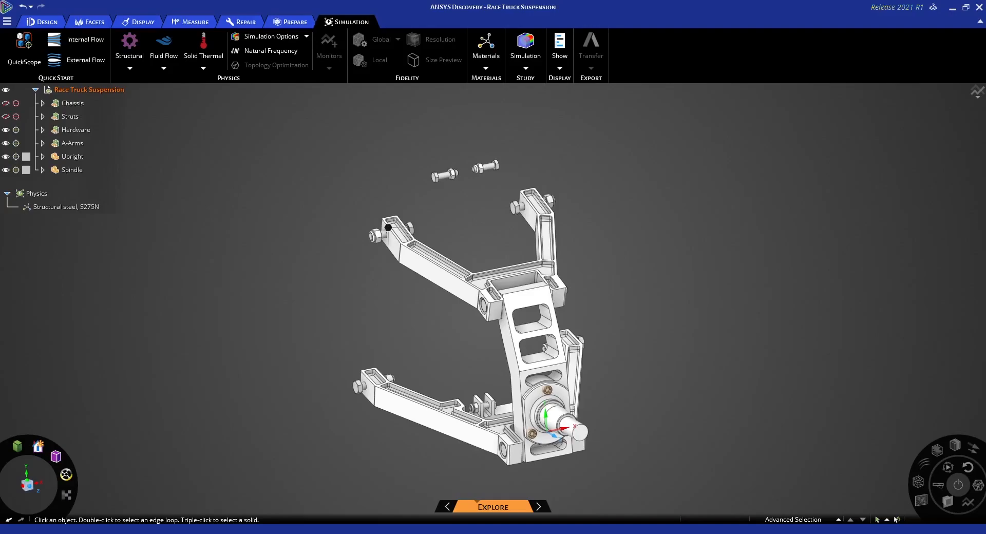
click(44, 133)
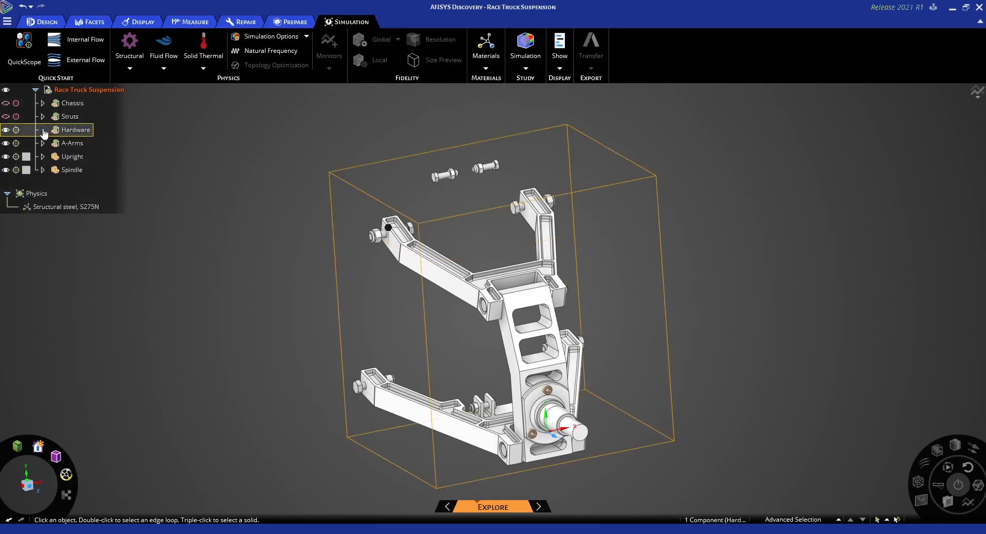
click(44, 131)
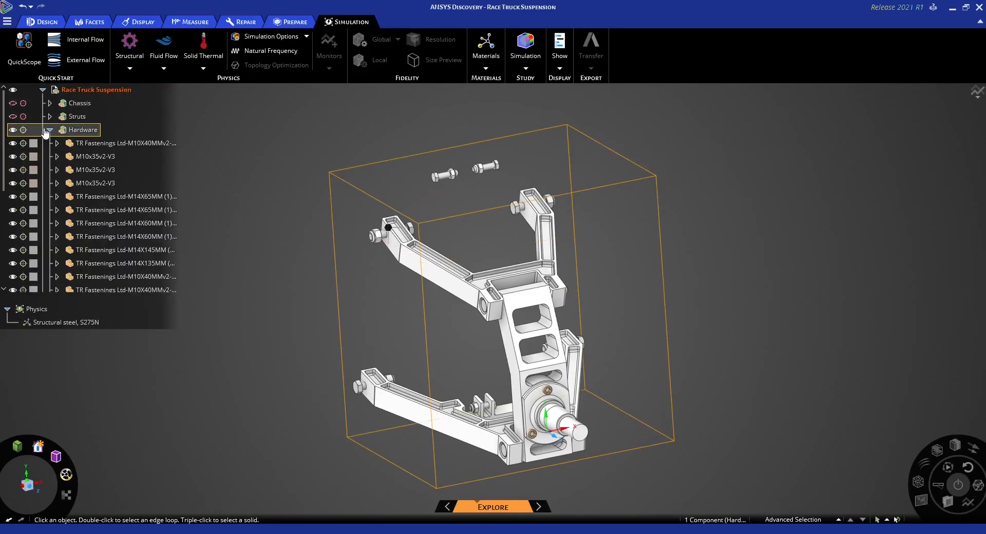
click(106, 171)
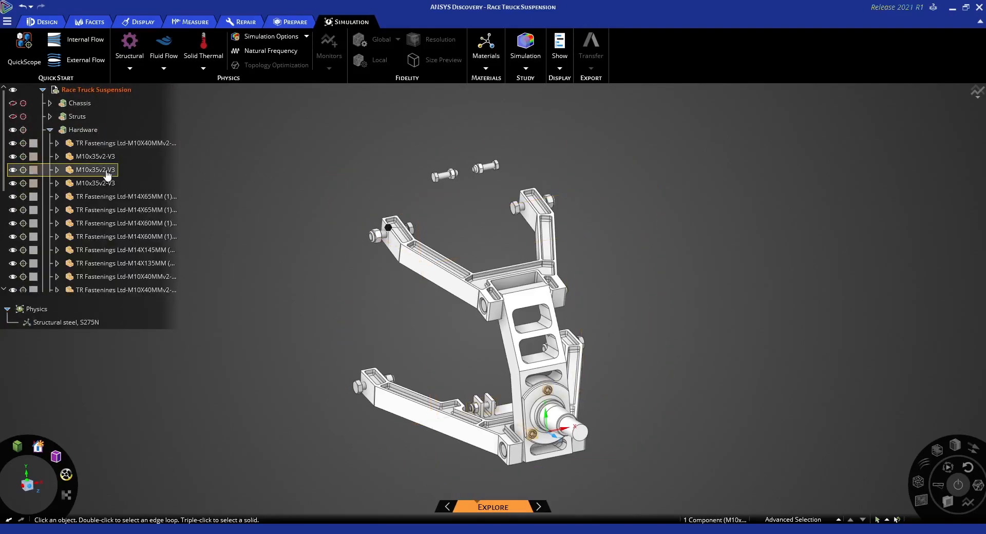
scroll(108, 175, down, 1)
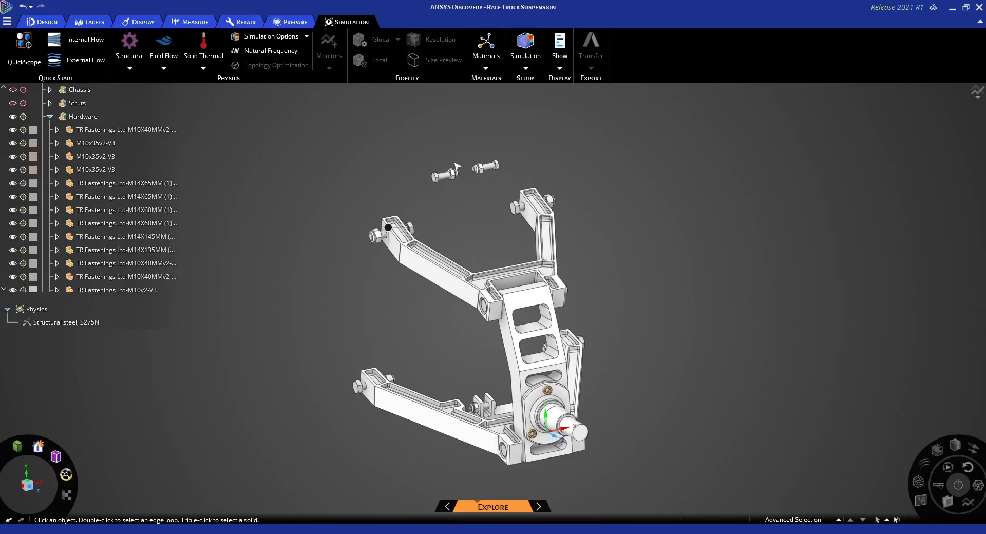
Exclude the two free-floating bolts above the upper A-arm and their nuts from the simulation
scroll(462, 175, up, 5)
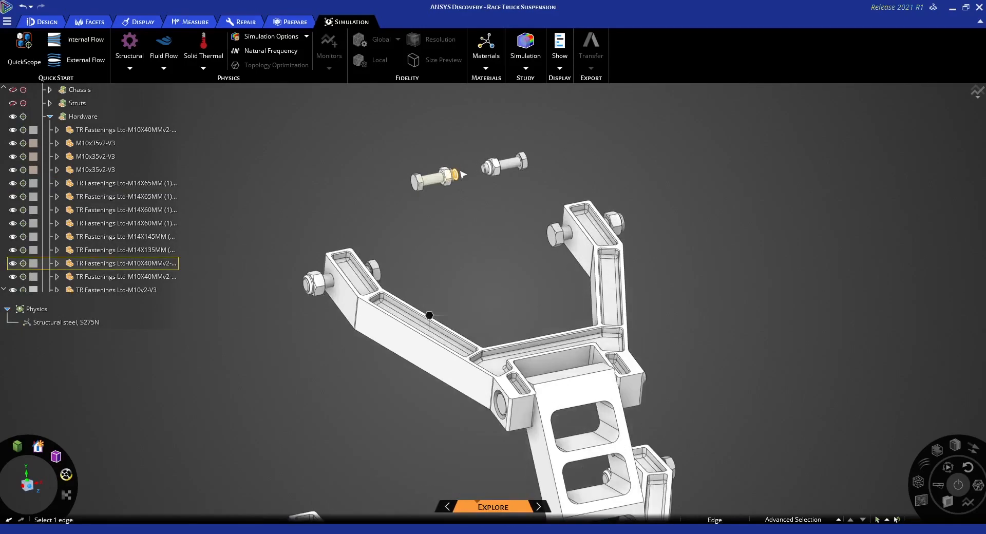
scroll(462, 175, up, 2)
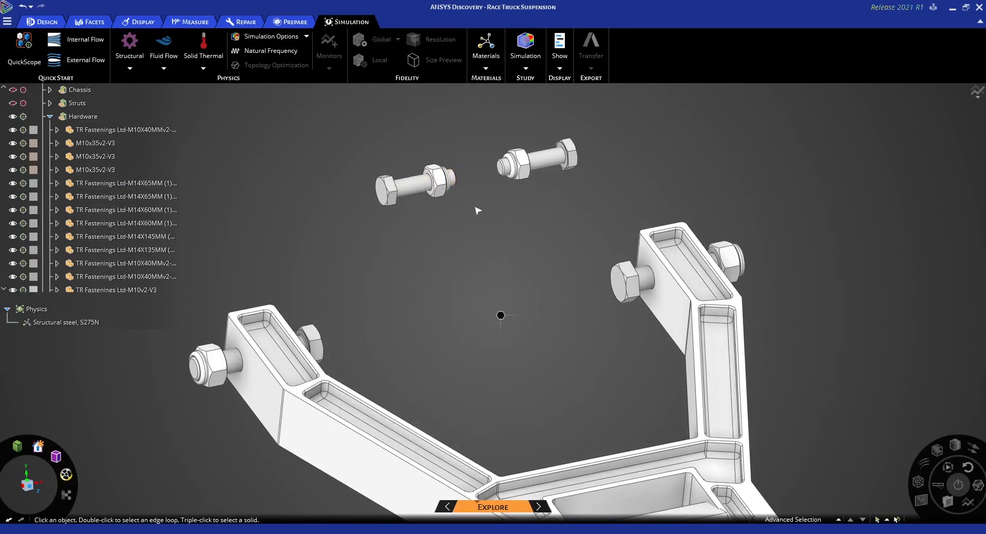
ctrl+middle_drag(492, 214, 486, 225)
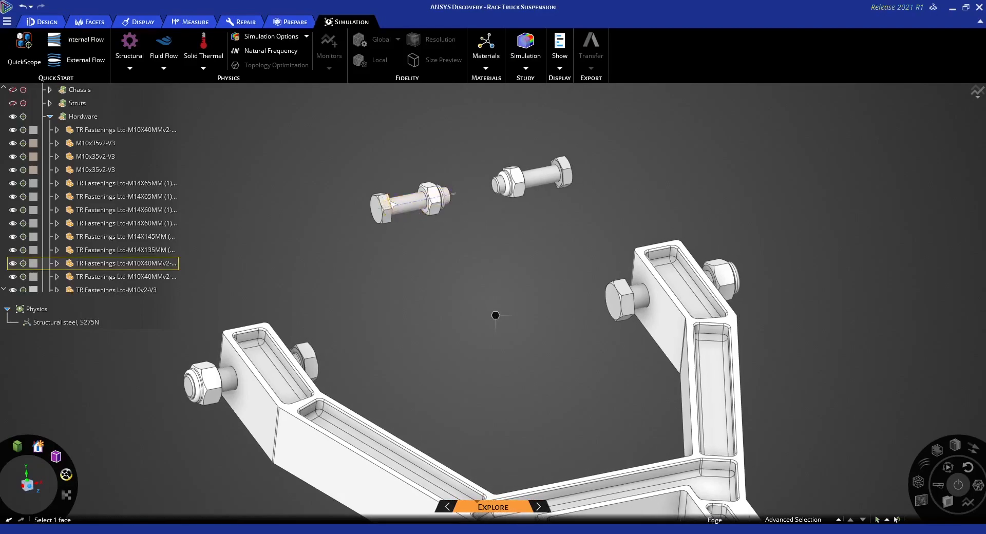
ctrl+click(387, 204)
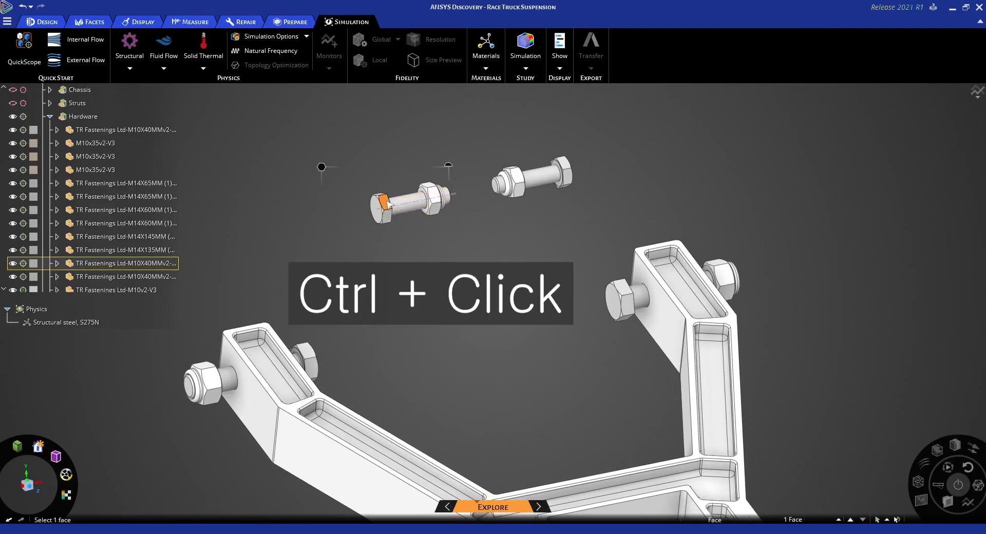
ctrl+click(434, 196)
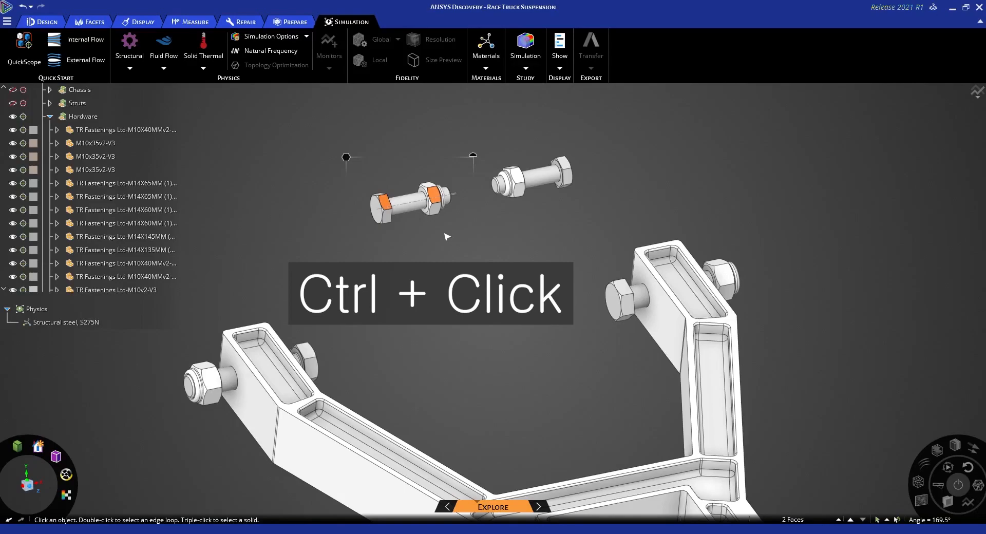
ctrl+click(517, 177)
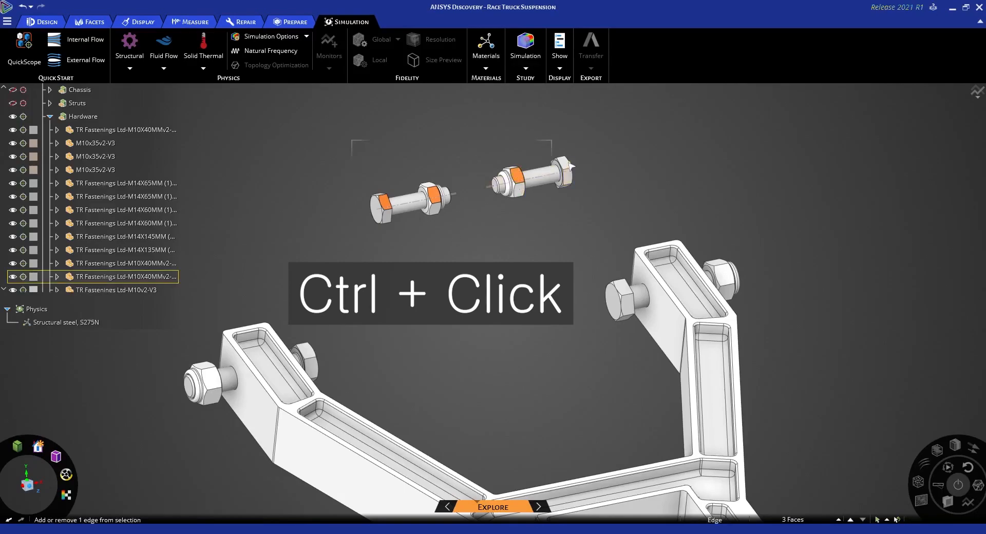
ctrl+click(566, 163)
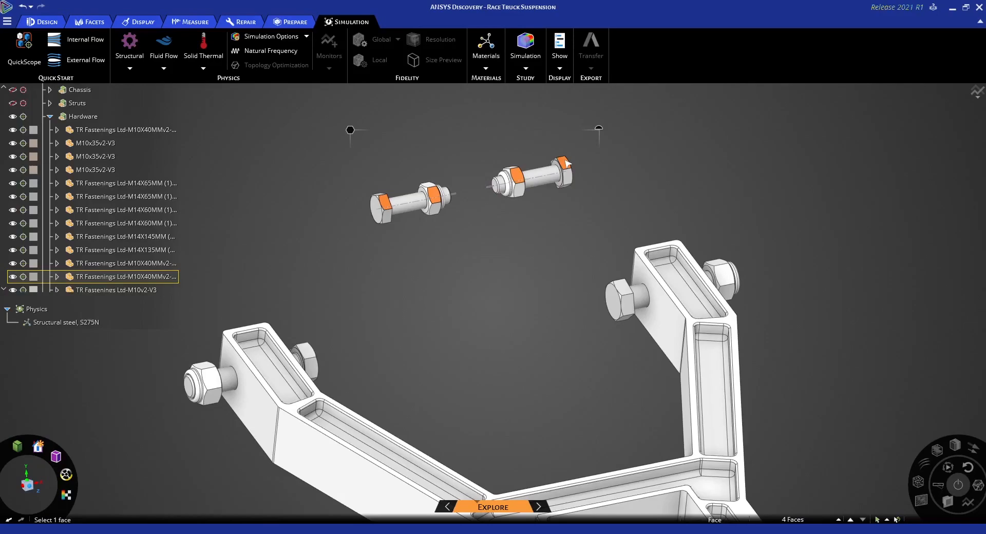
right_click(476, 214)
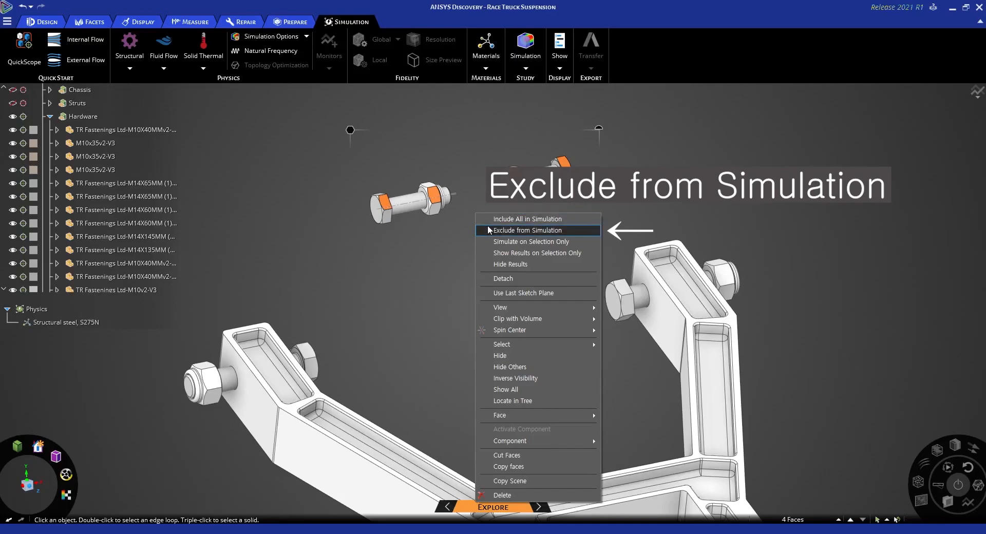
click(488, 229)
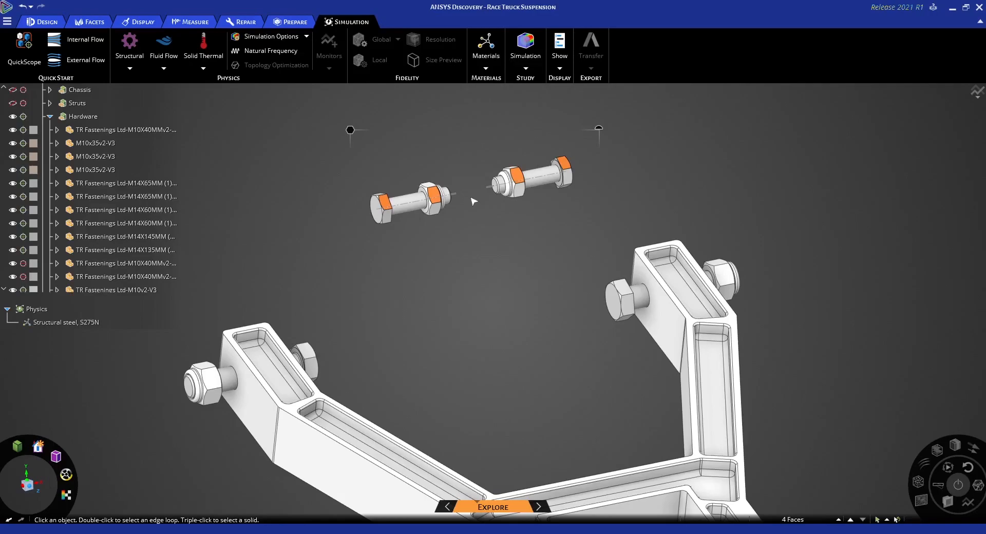
Check the excluded fasteners in the model tree and hide the two floating bolts with their nuts
scroll(94, 228, down, 3)
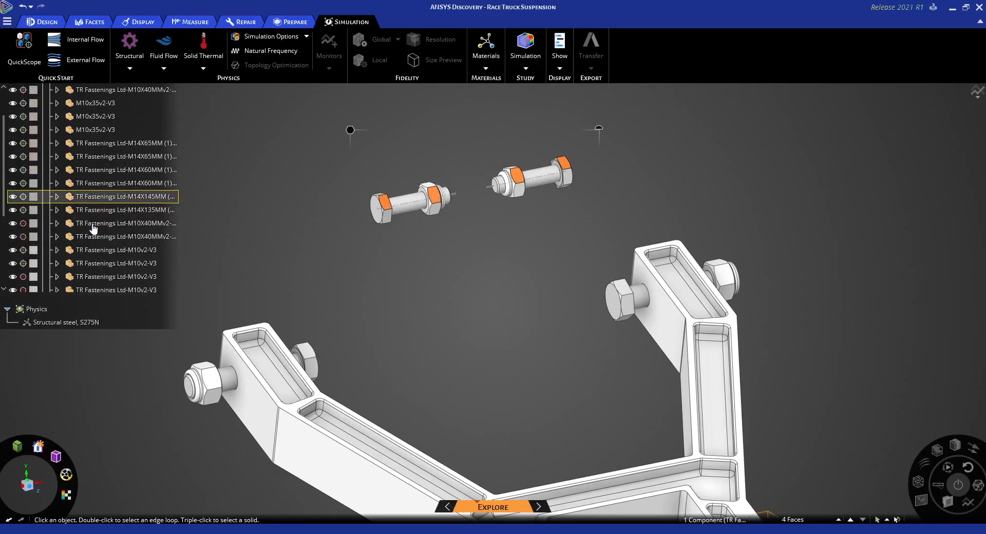
scroll(95, 229, down, 1)
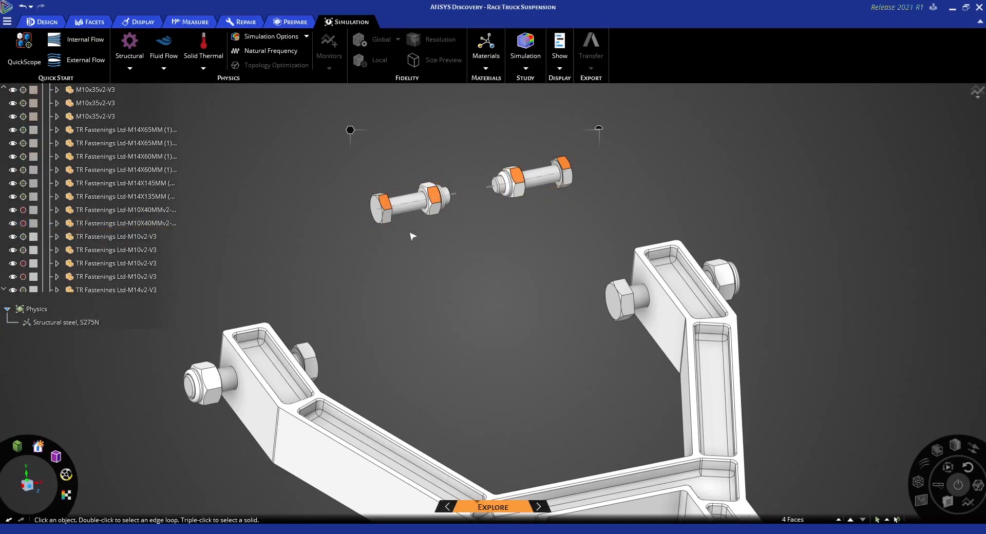
right_click(458, 210)
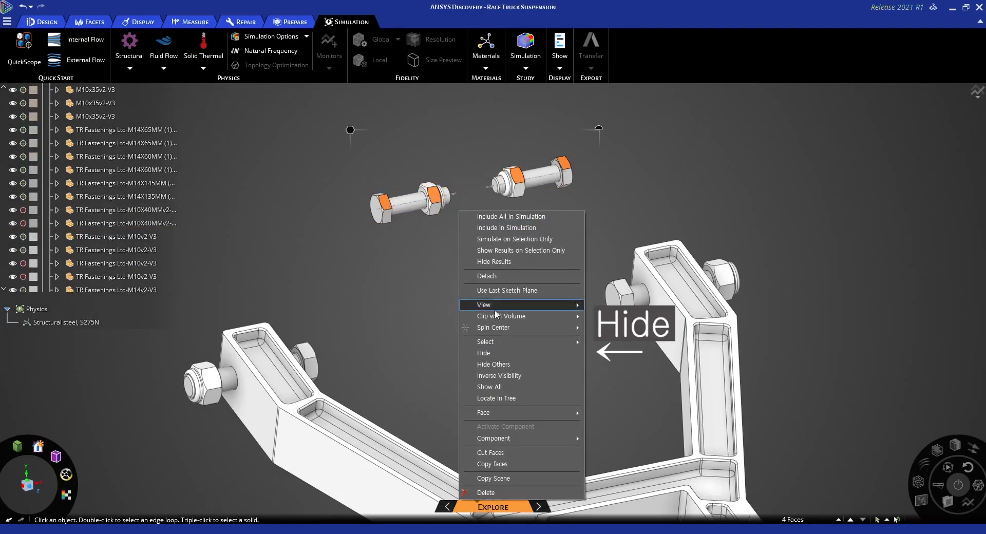
click(492, 352)
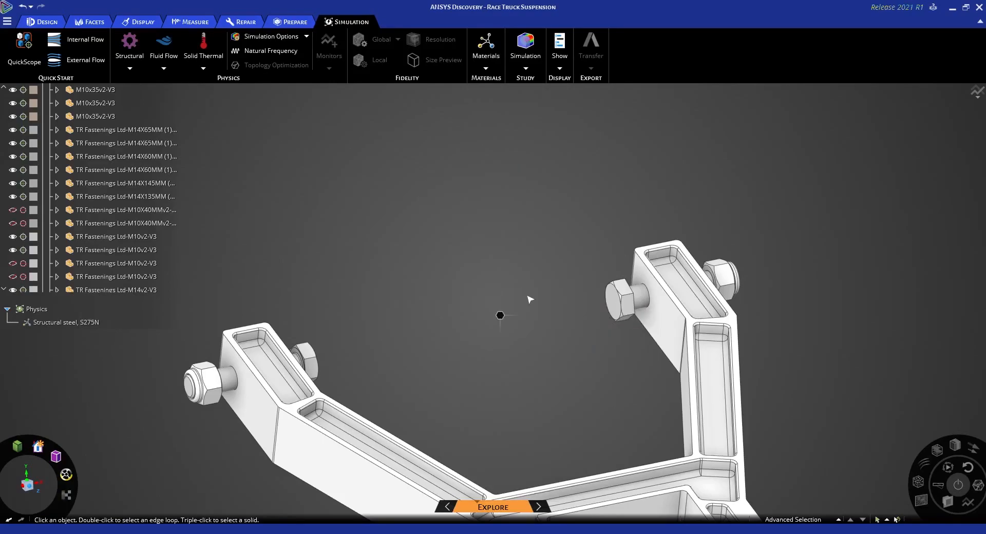
Exclude the two bolts and their nuts at the chassis-side ends of the upper A-arm from the simulation
ctrl+middle_drag(524, 293, 555, 227)
scroll(556, 227, down, 2)
ctrl+middle_drag(546, 269, 561, 237)
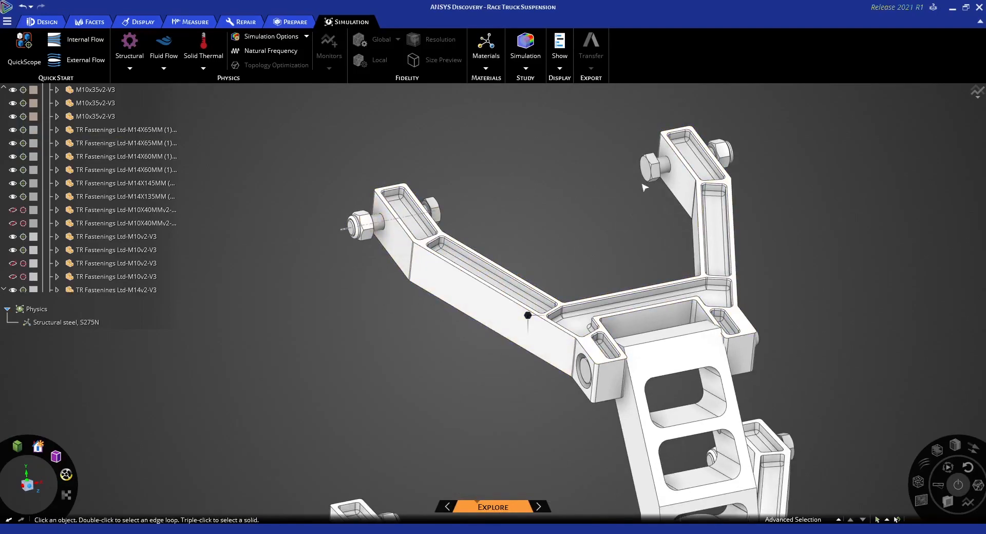
shift+middle_drag(644, 189, 648, 148)
scroll(649, 148, down, 1)
middle_drag(498, 438, 462, 434)
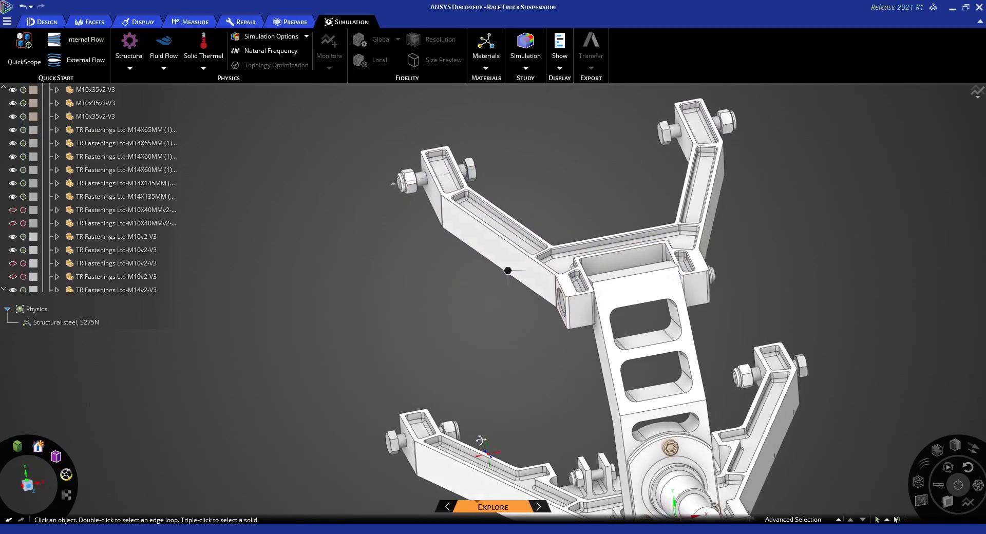
middle_drag(766, 297, 703, 349)
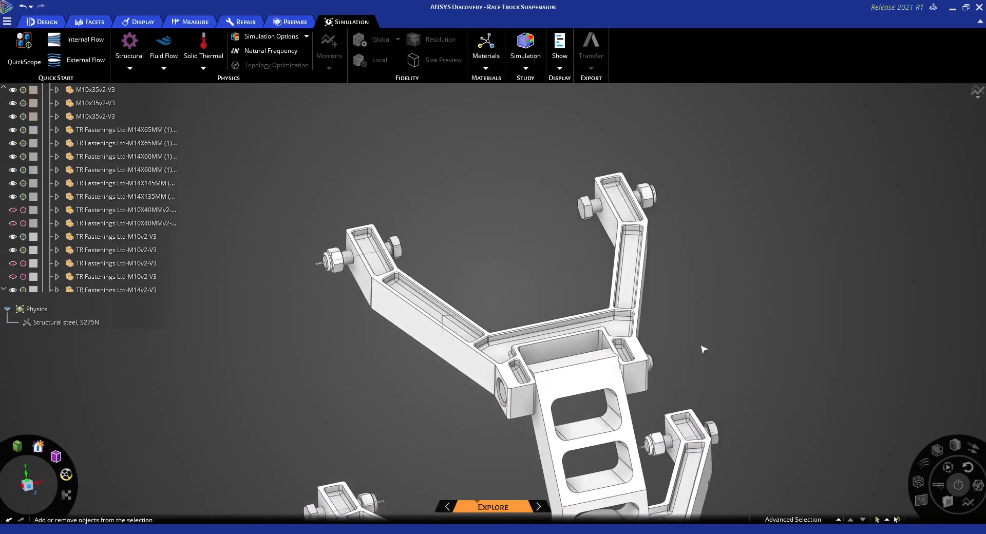
middle_drag(516, 277, 497, 275)
scroll(349, 264, up, 3)
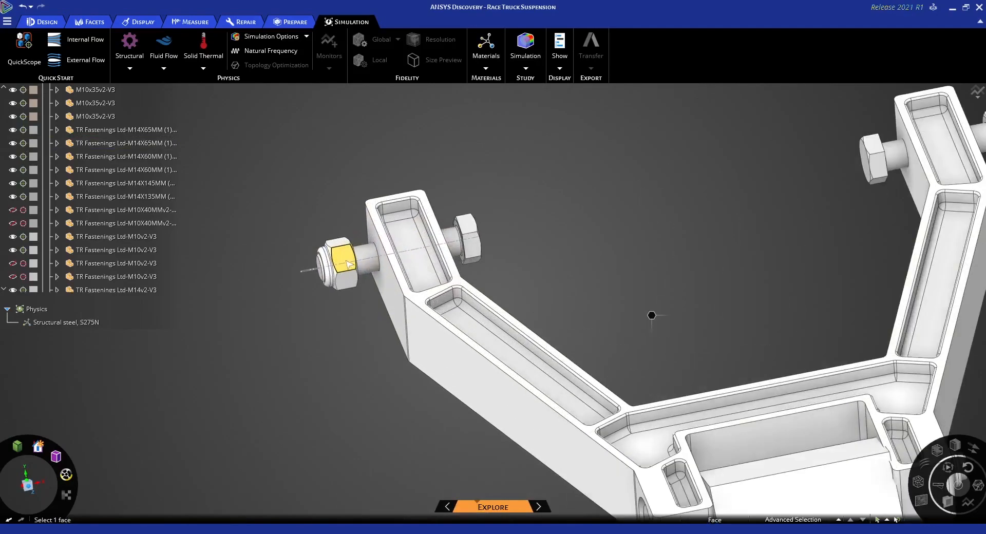
click(349, 263)
ctrl+click(471, 246)
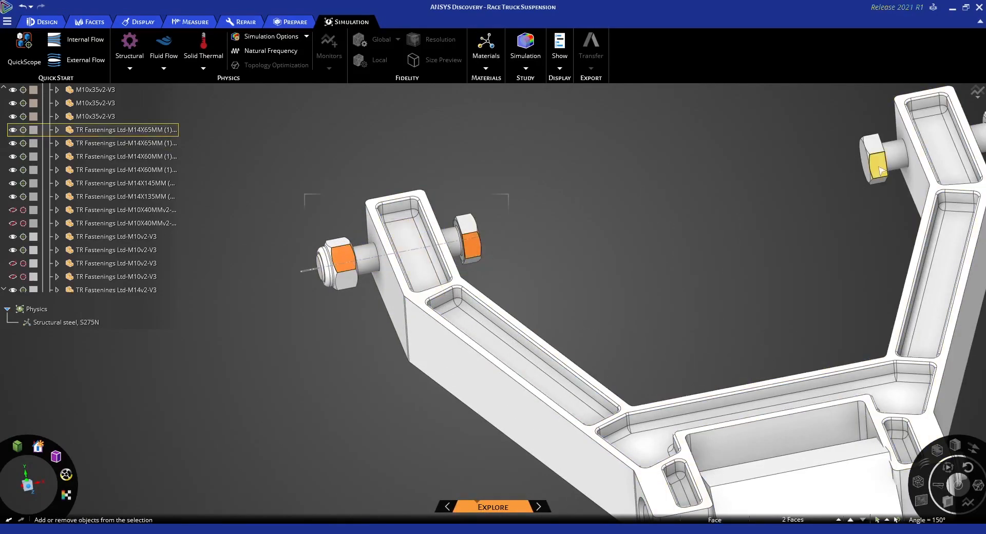
ctrl+click(879, 163)
shift+middle_drag(895, 161, 794, 184)
ctrl+click(899, 153)
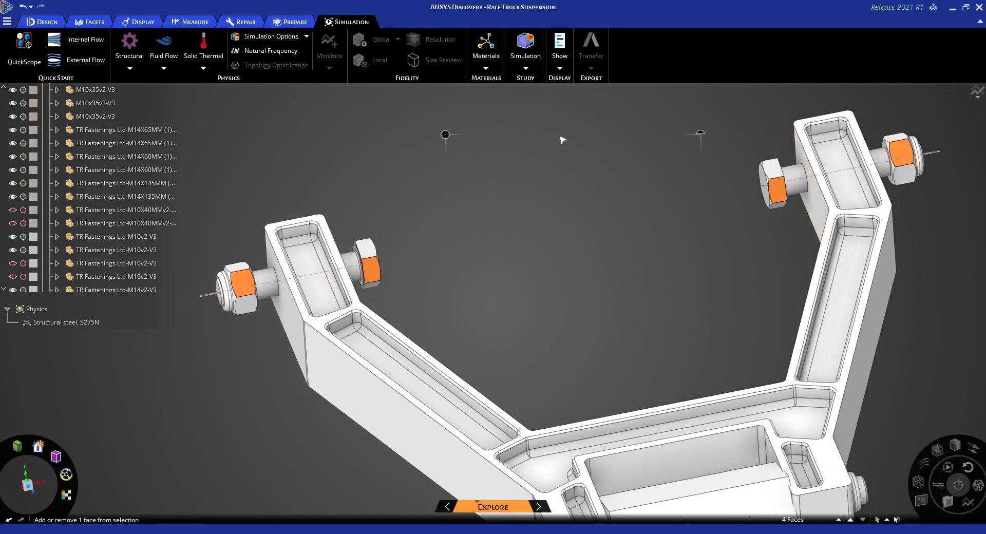
right_click(521, 125)
click(533, 144)
Hide the excluded bolts and nuts at the ends of the upper A-arm
right_click(488, 120)
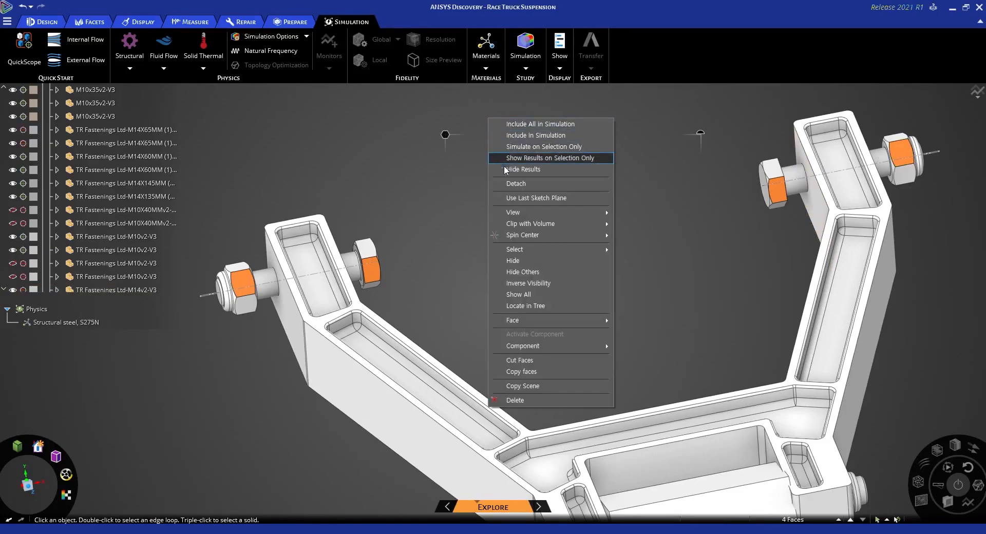
click(521, 263)
scroll(585, 229, down, 5)
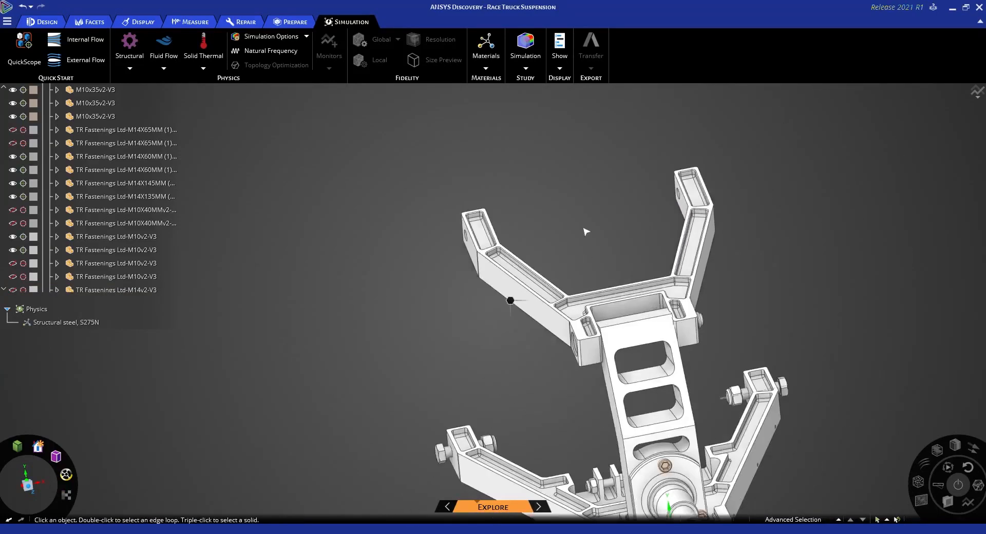
Exclude the two bolts and their nuts at the chassis-side ends of the lower A-arm from the simulation
shift+middle_drag(560, 336, 576, 261)
scroll(500, 338, up, 5)
click(450, 365)
ctrl+click(586, 318)
scroll(685, 280, down, 5)
scroll(821, 261, up, 5)
shift+middle_drag(820, 260, 565, 290)
ctrl+click(694, 246)
ctrl+click(833, 229)
right_click(559, 139)
click(566, 150)
Hide the excluded bolts and nuts at the ends of the lower A-arm
right_click(557, 133)
click(581, 277)
shift+middle_drag(647, 236, 655, 231)
Exclude the two bolts and their nuts in the strut mounting brackets of the lower A-arm from the simulation
scroll(662, 210, down, 5)
middle_drag(436, 264, 513, 288)
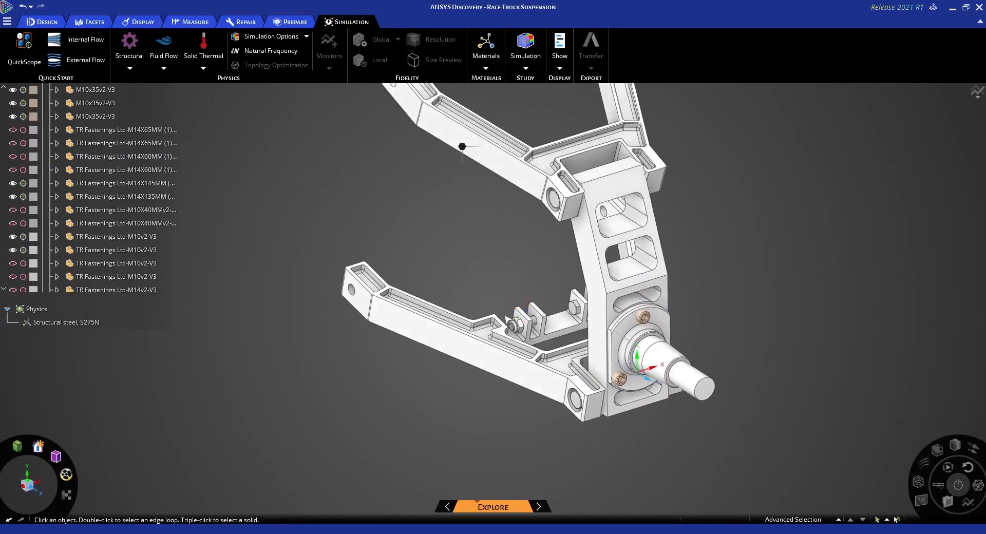
click(508, 353)
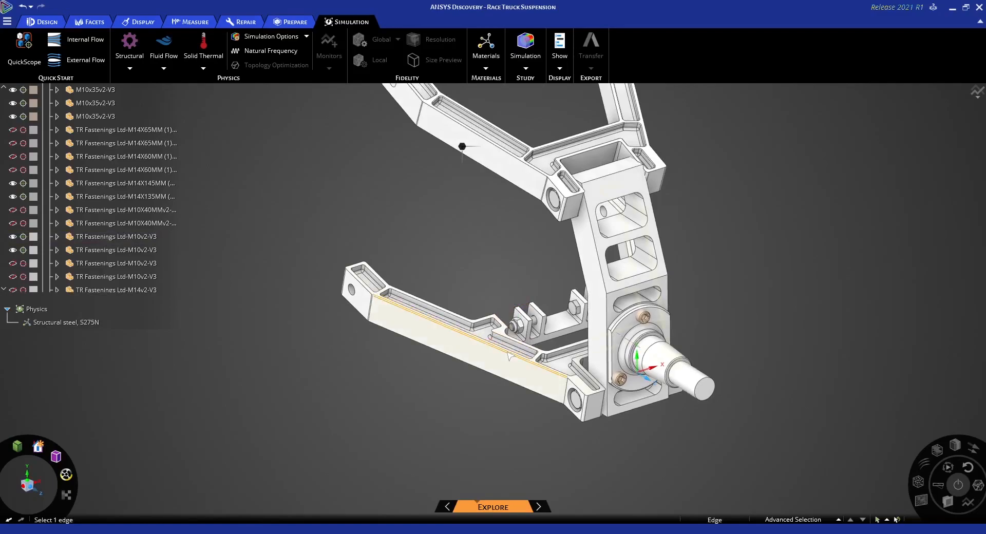
click(529, 333)
scroll(531, 334, up, 10)
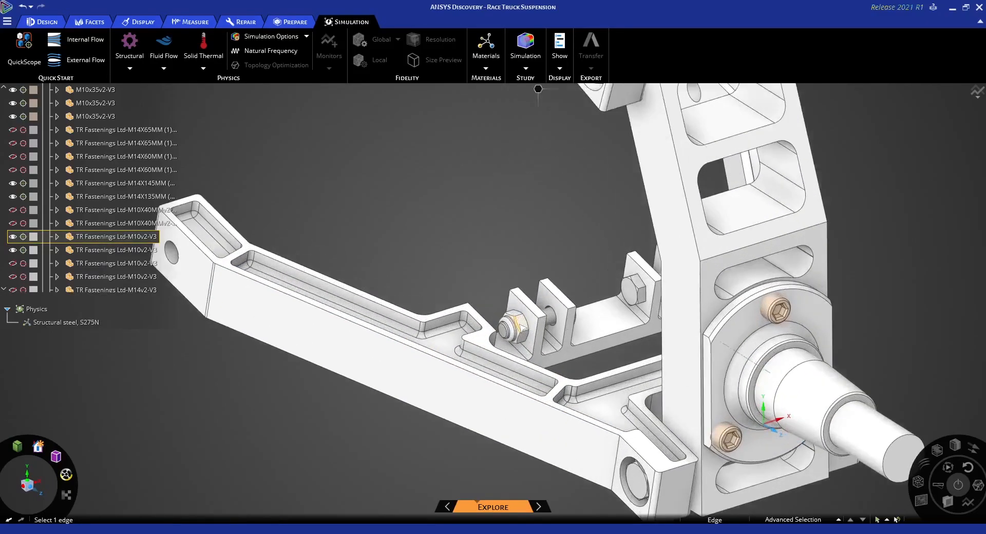
middle_drag(593, 341, 532, 336)
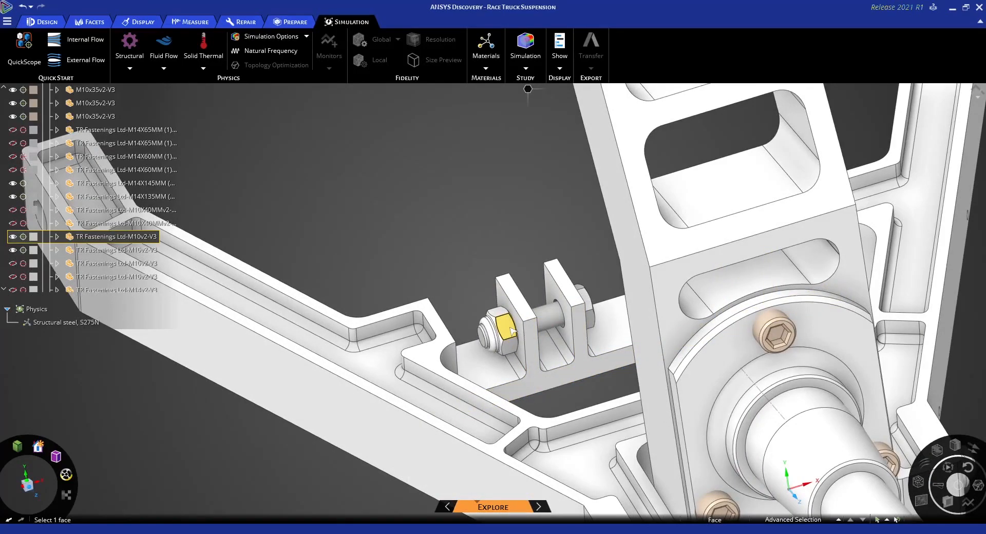
click(511, 332)
ctrl+click(582, 300)
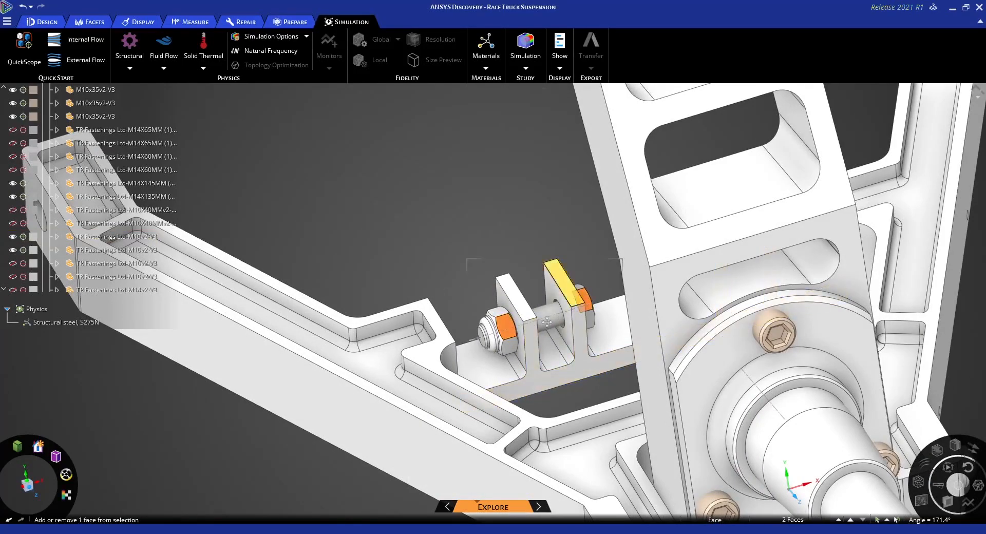
middle_drag(554, 319, 488, 335)
scroll(616, 293, up, 5)
ctrl+click(614, 295)
ctrl+click(780, 262)
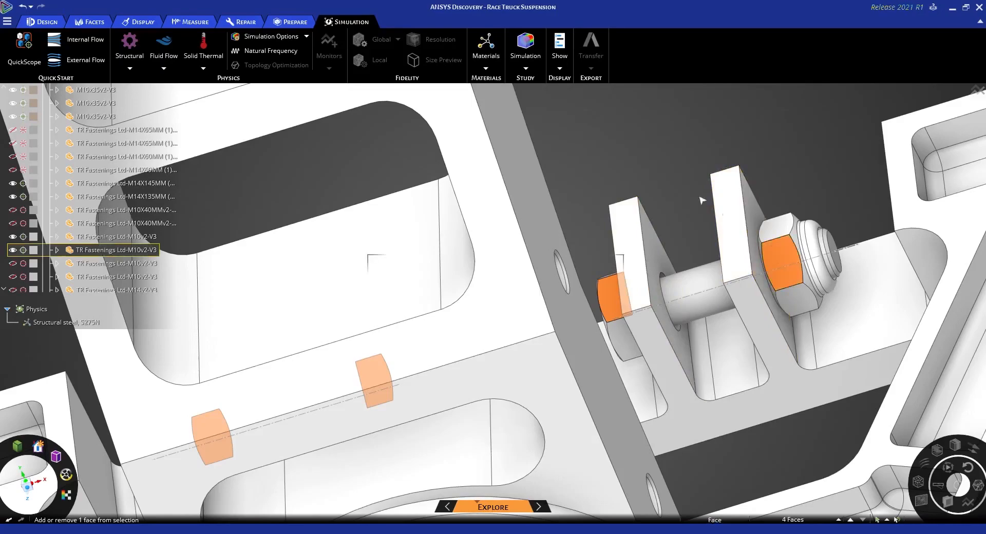
right_click(551, 111)
click(561, 127)
Hide the excluded bolts and nuts in the lower A-arm's strut mounting brackets
right_click(550, 113)
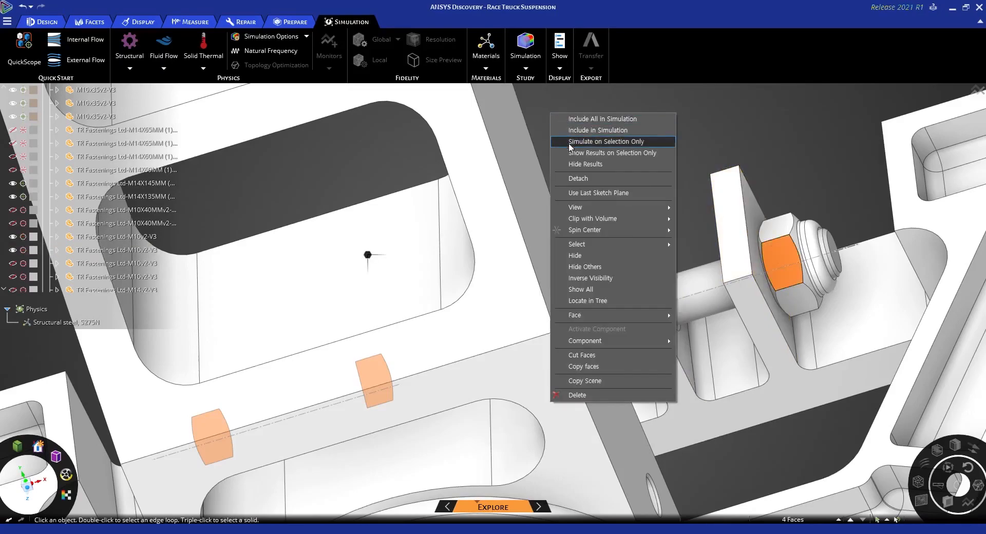
click(575, 256)
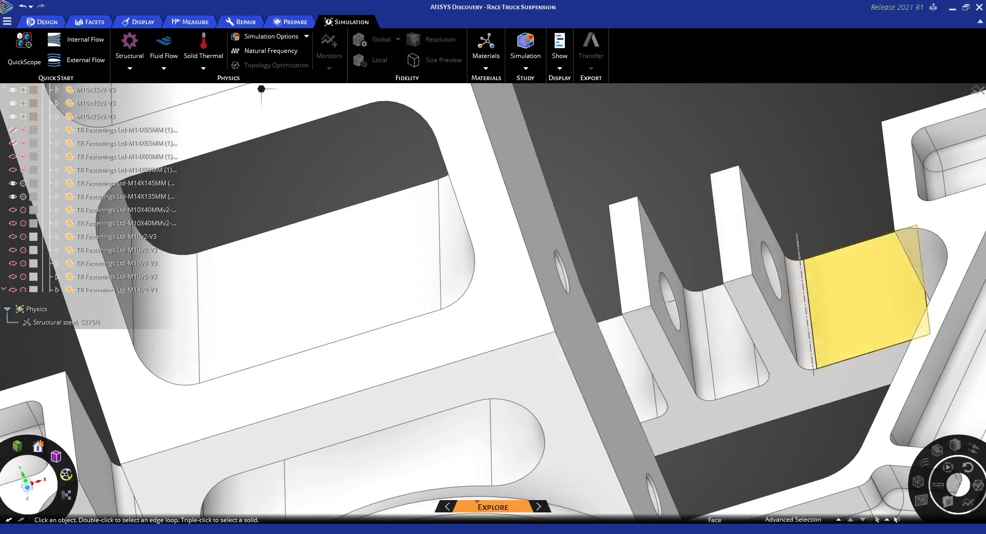
scroll(584, 169, down, 10)
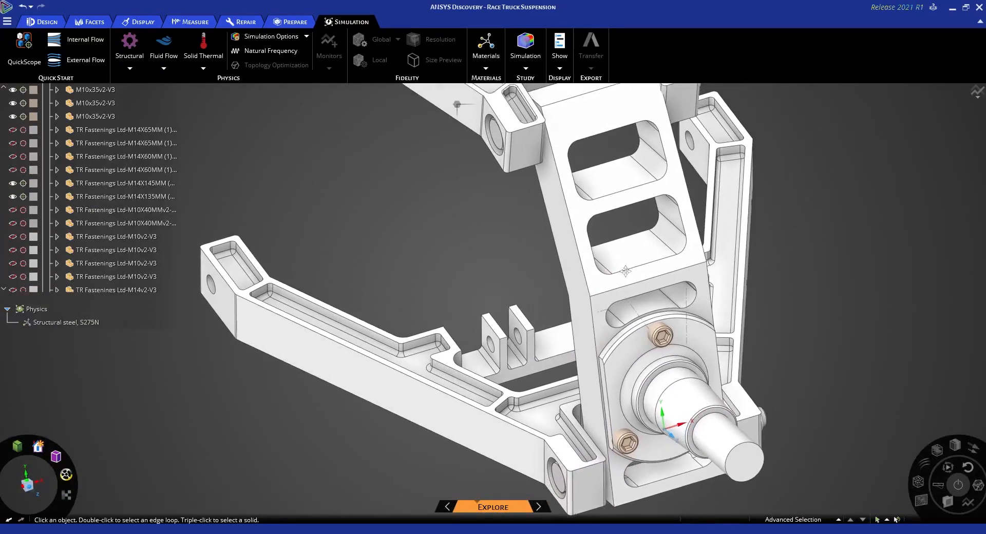
Examine the gaps between the upright and the upper and lower A-arms on both sides
scroll(626, 271, down, 3)
middle_drag(617, 269, 615, 306)
scroll(615, 306, up, 2)
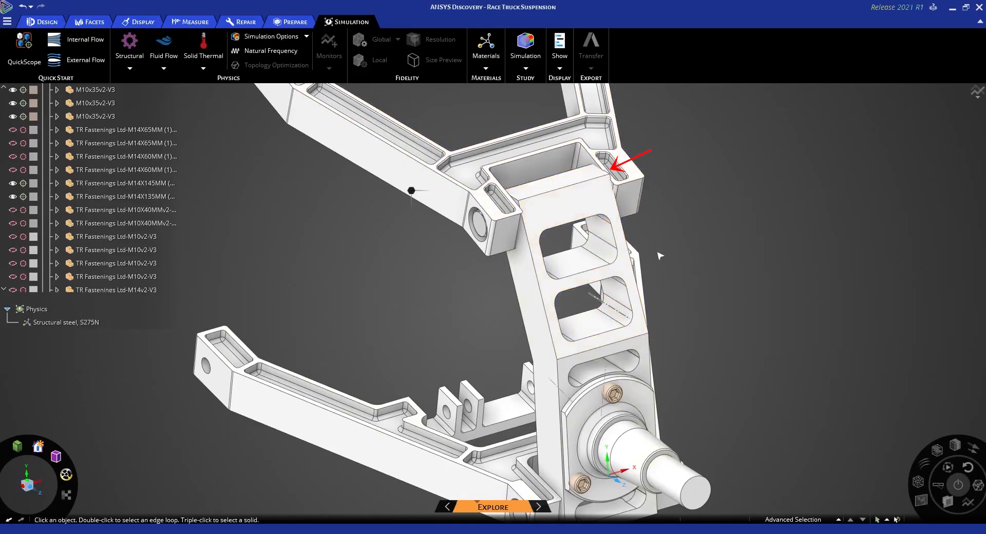
middle_drag(579, 236, 517, 239)
mouse_move(335, 240)
shift+middle_down()
mouse_move(507, 261)
mouse_move(477, 254)
shift+middle_up()
scroll(447, 253, up, 5)
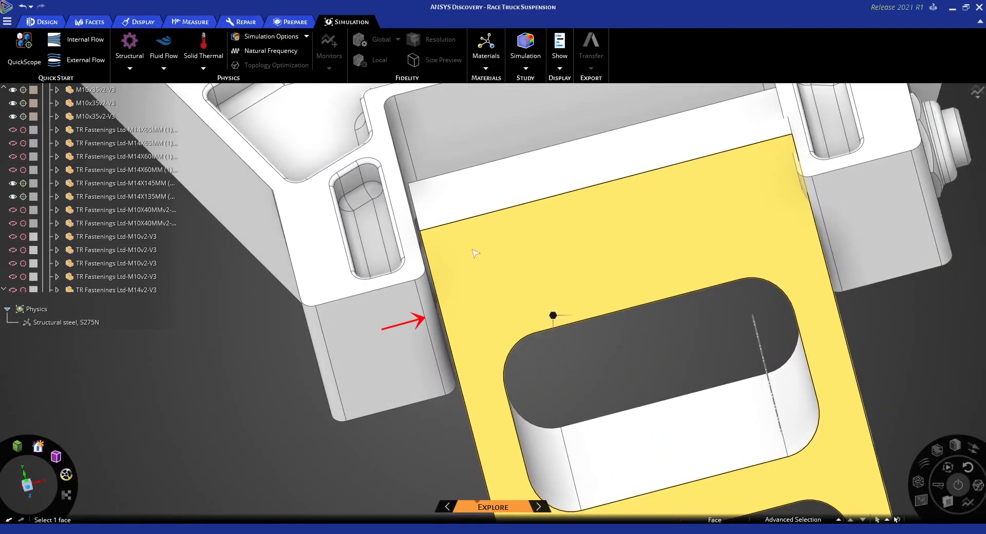
shift+middle_drag(491, 252, 494, 226)
scroll(496, 225, down, 4)
shift+middle_drag(690, 485, 655, 226)
middle_drag(674, 349, 675, 318)
scroll(681, 381, up, 2)
middle_drag(680, 379, 686, 324)
shift+middle_drag(717, 411, 720, 340)
scroll(720, 340, up, 2)
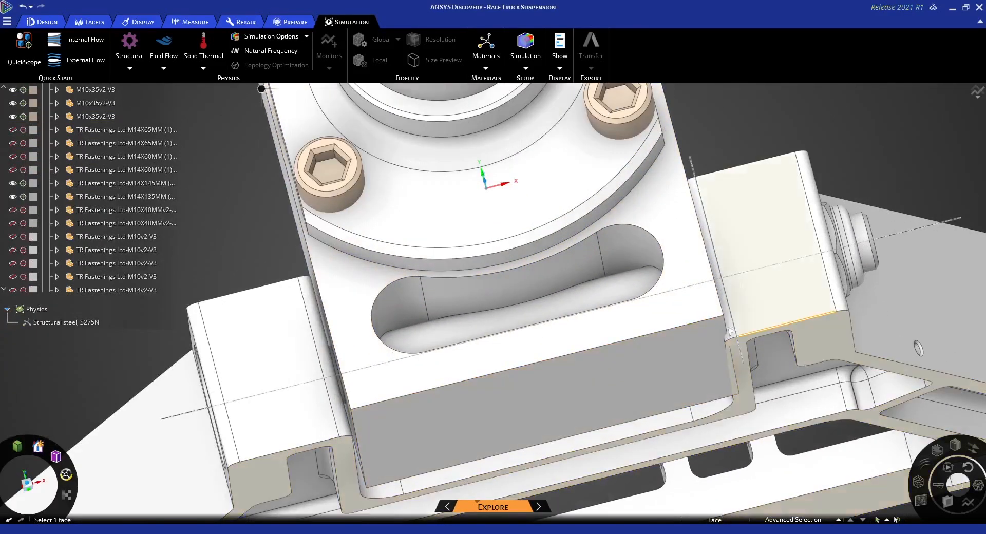
ctrl+middle_drag(412, 389, 462, 379)
middle_drag(585, 331, 590, 364)
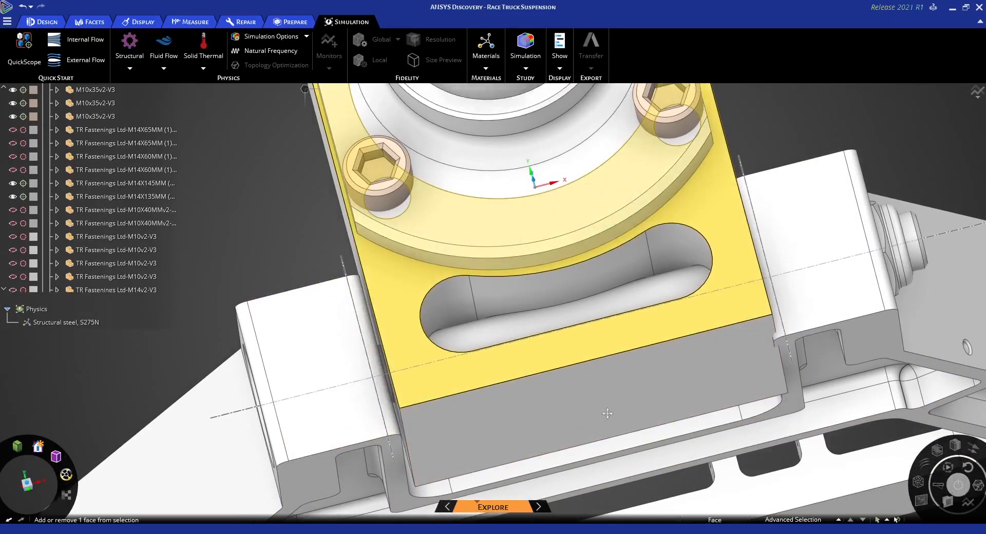
scroll(603, 410, down, 5)
middle_drag(623, 313, 635, 244)
Select the entire upright body between the two A-arms
click(510, 308)
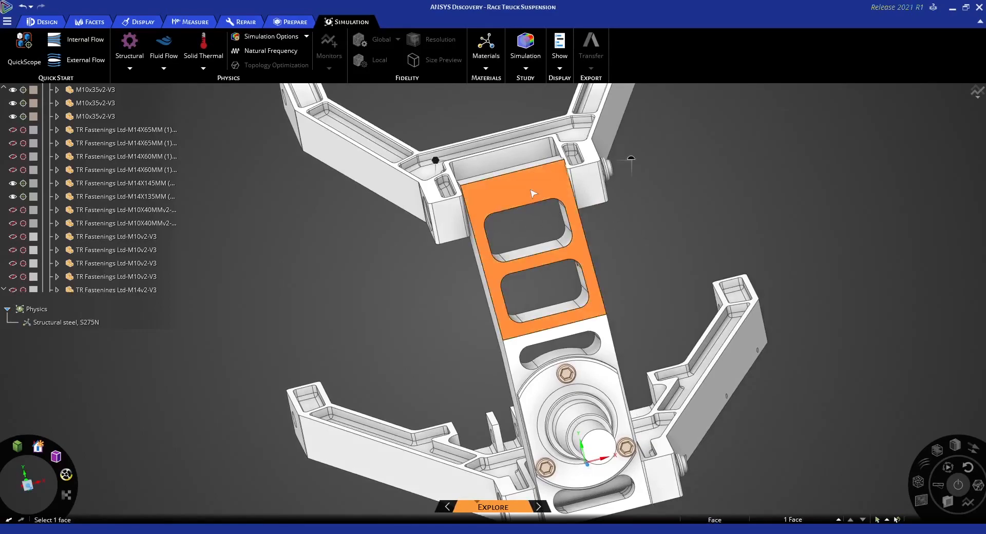
click(510, 308)
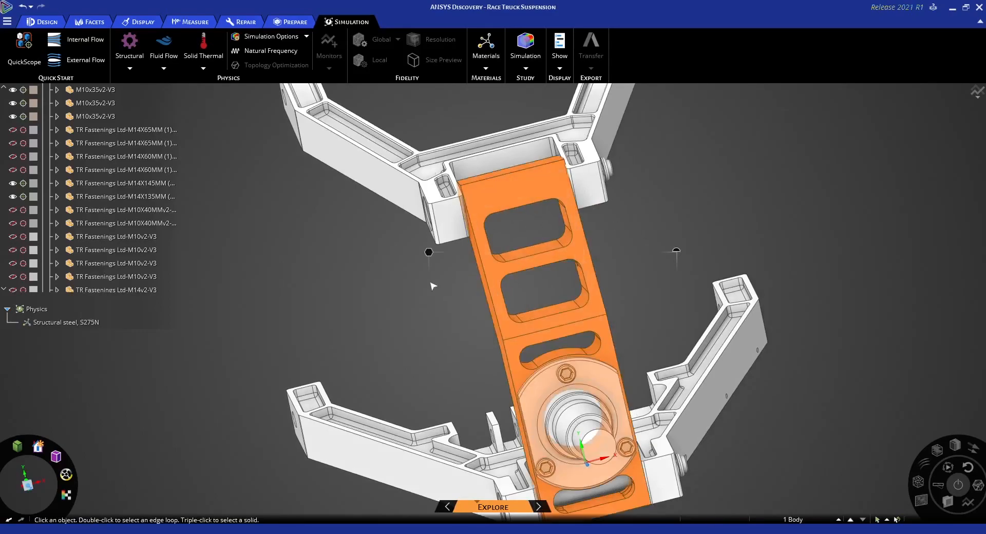
middle_drag(483, 341, 594, 332)
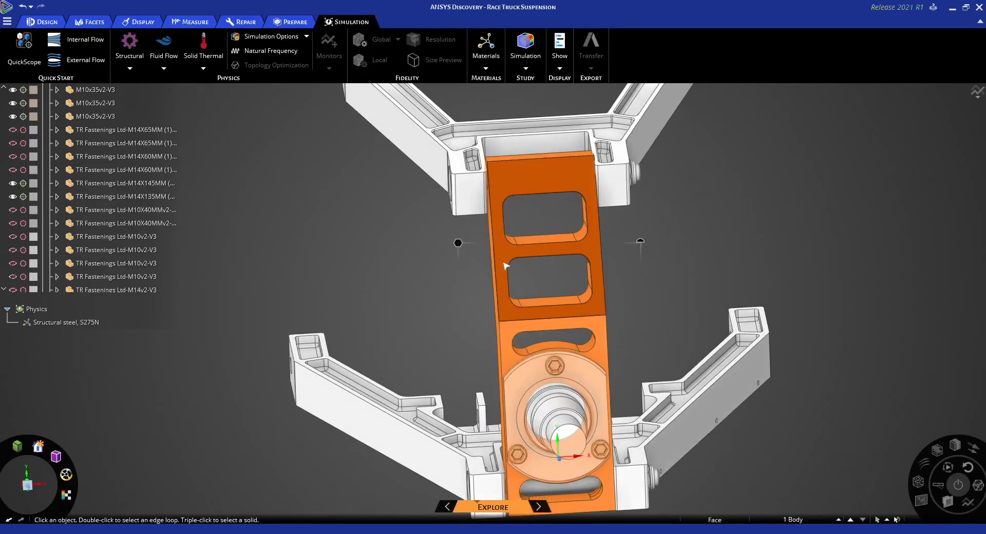
shift+middle_drag(673, 255, 690, 299)
scroll(556, 276, up, 3)
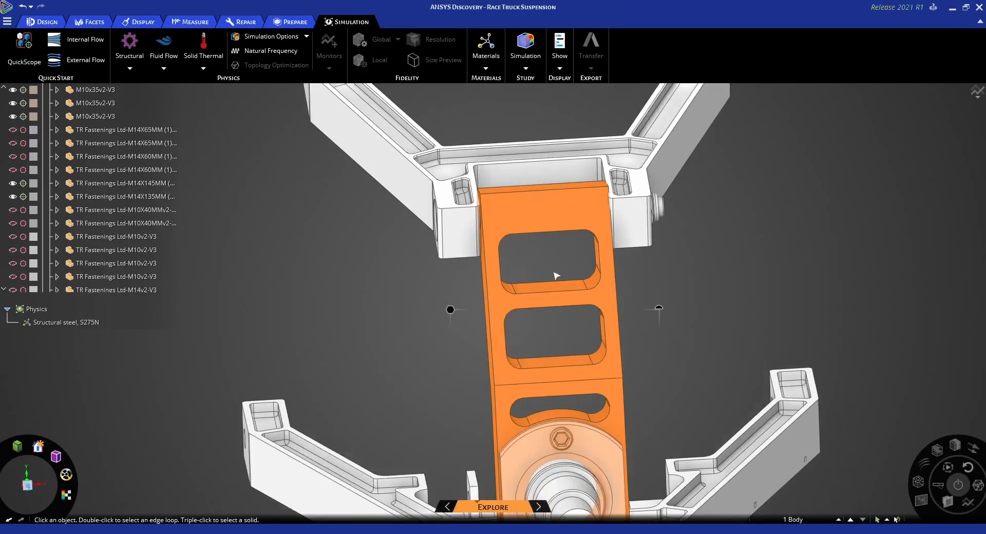
click(537, 207)
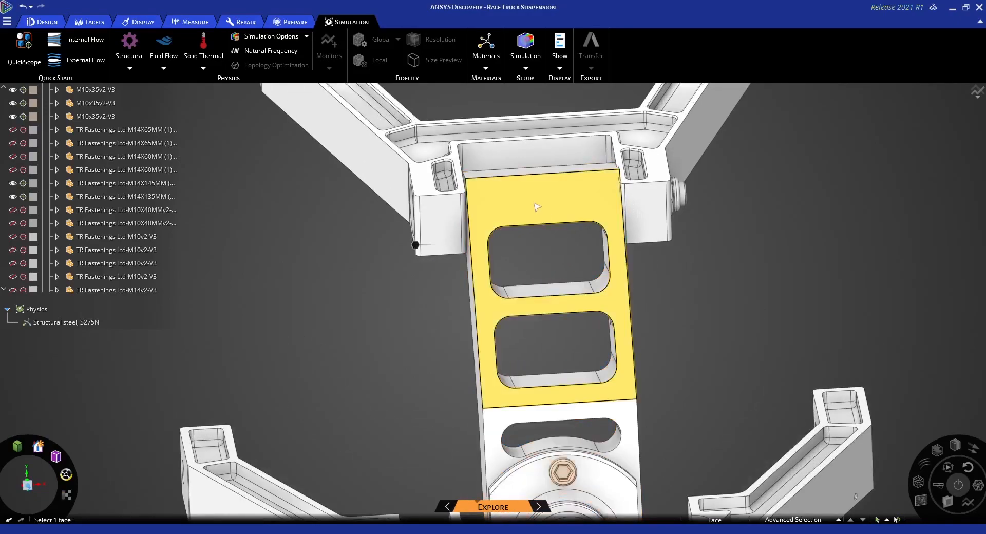
triple_click(537, 207)
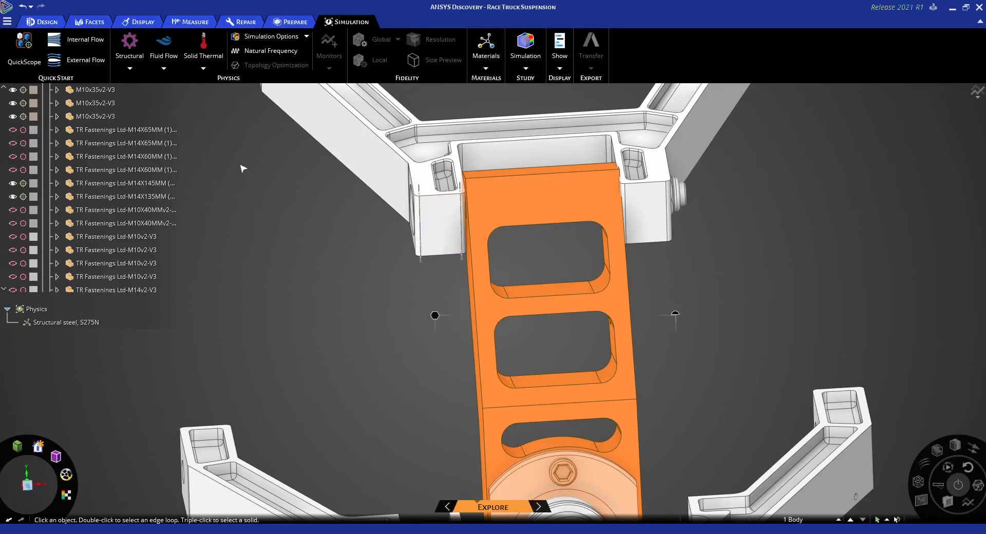
Start the Move tool on the upright and anchor its handle on the side face, with the axis normal to that face
click(44, 23)
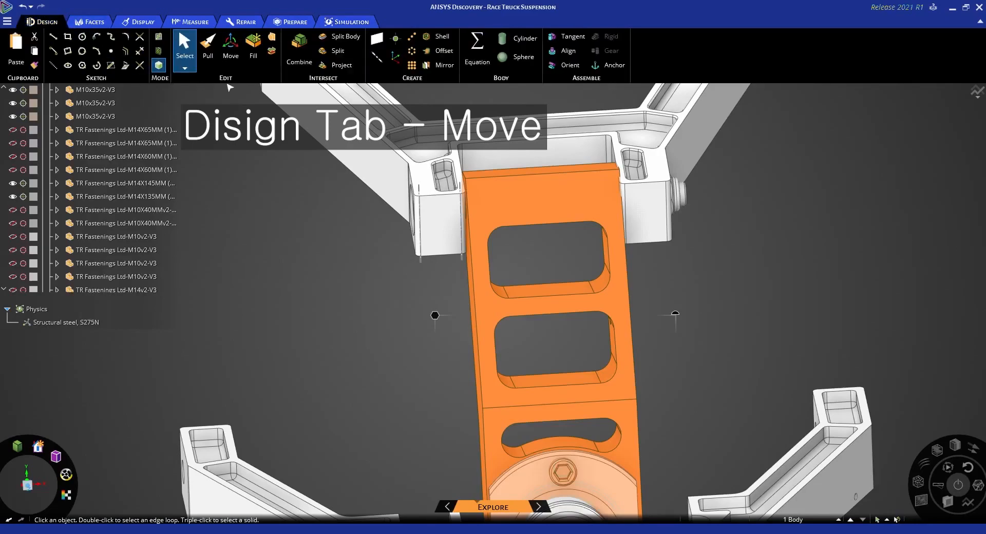
click(230, 57)
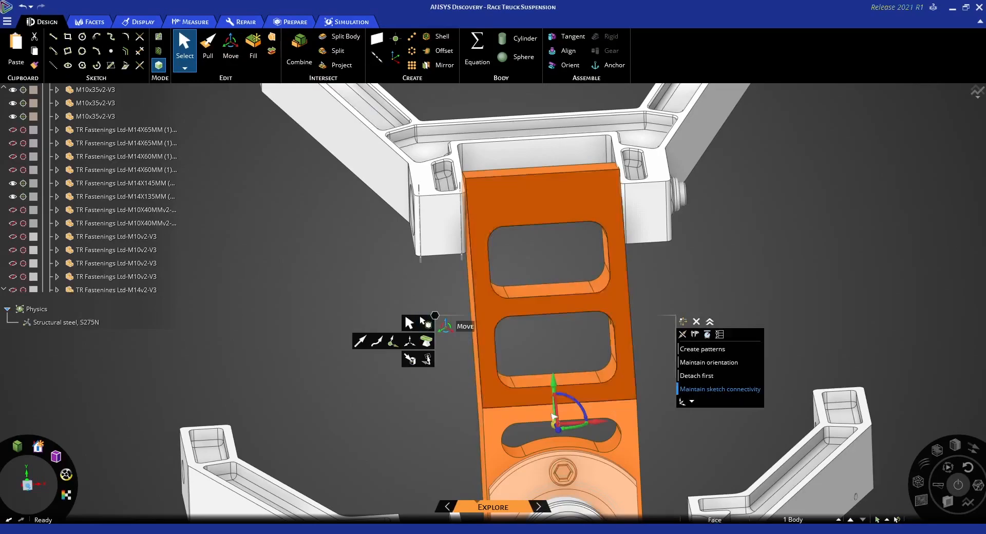
middle_drag(554, 430, 542, 430)
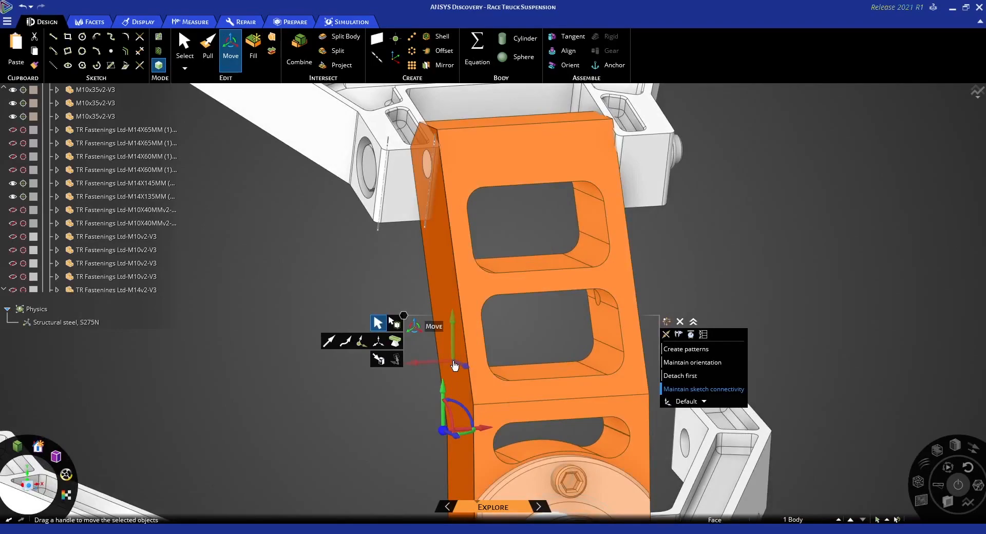
alt+click(454, 365)
middle_drag(495, 359, 536, 373)
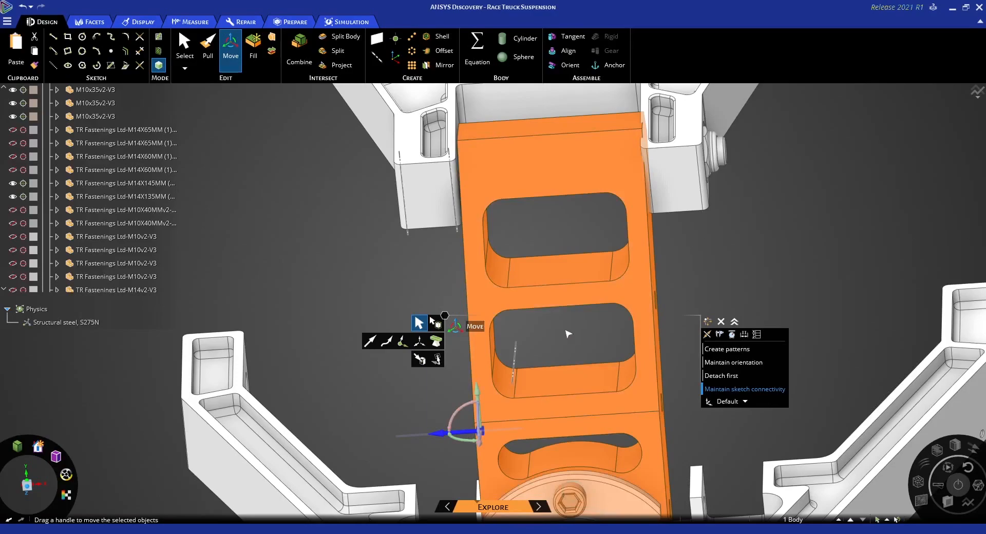
Move the upright up to the inner face of the upper A-arm's bracket to close the side gap, and clear the selection
middle_drag(570, 346, 559, 407)
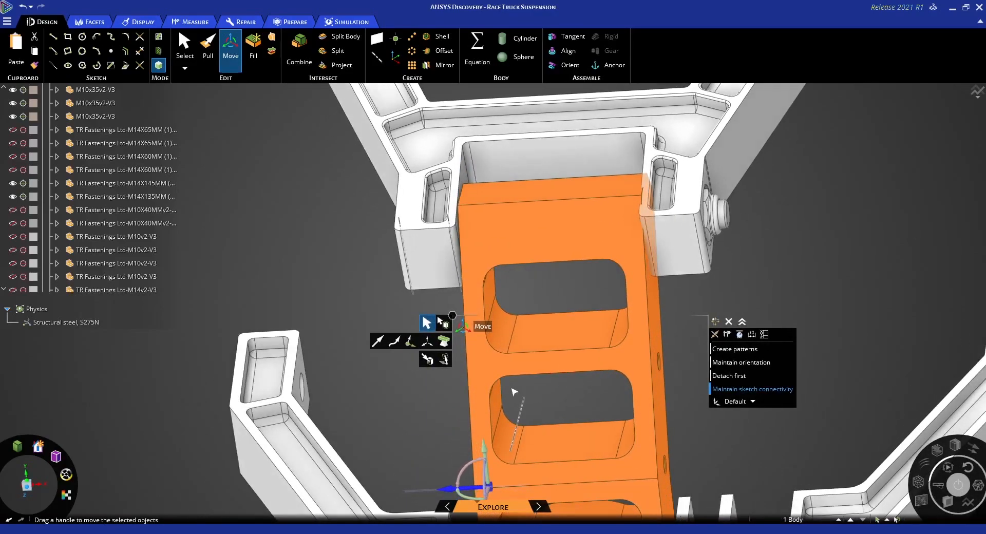
click(424, 361)
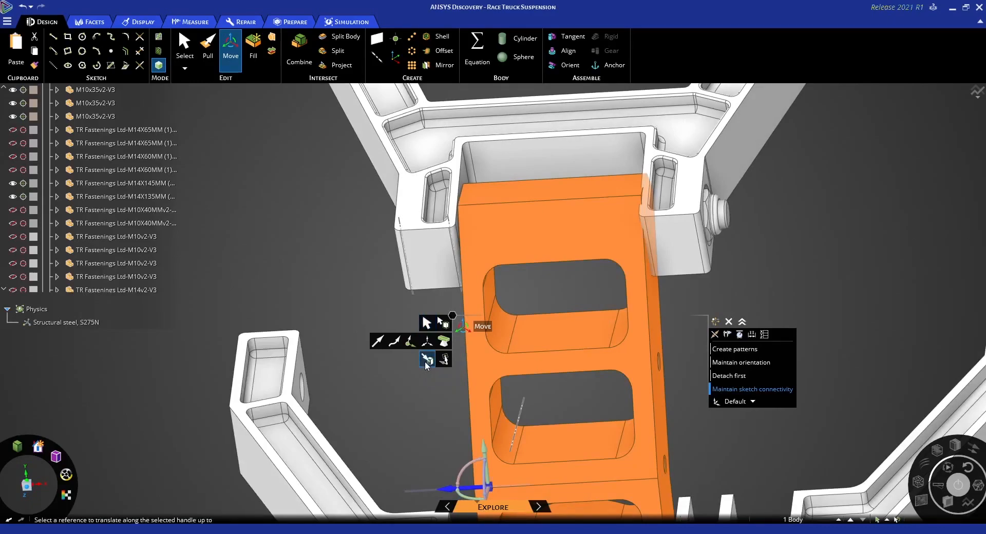
middle_drag(568, 296, 558, 333)
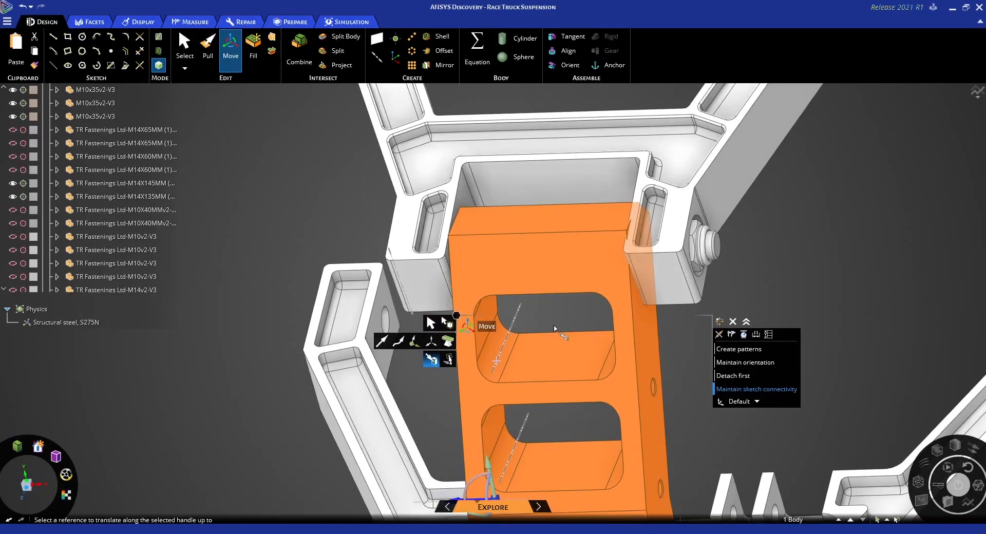
scroll(462, 200, up, 2)
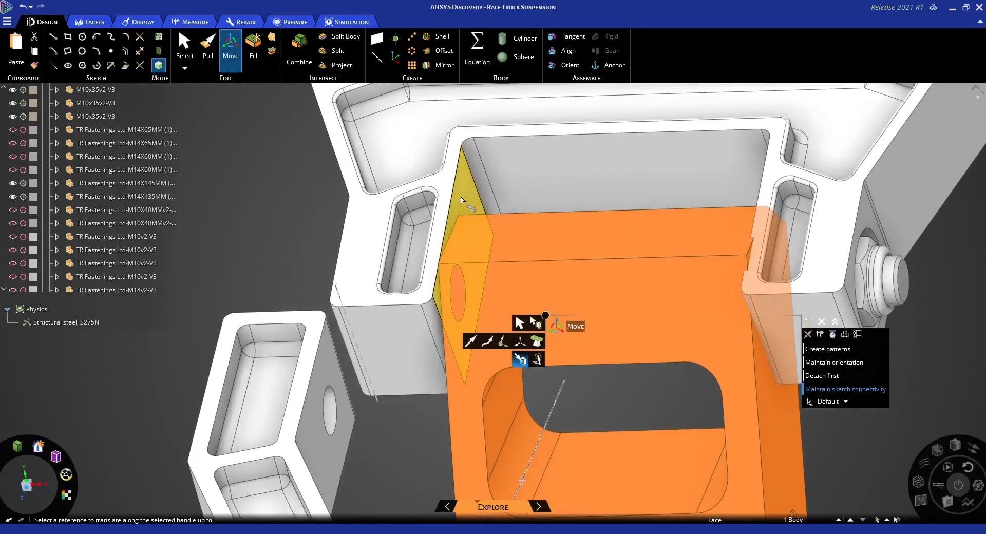
scroll(462, 199, up, 1)
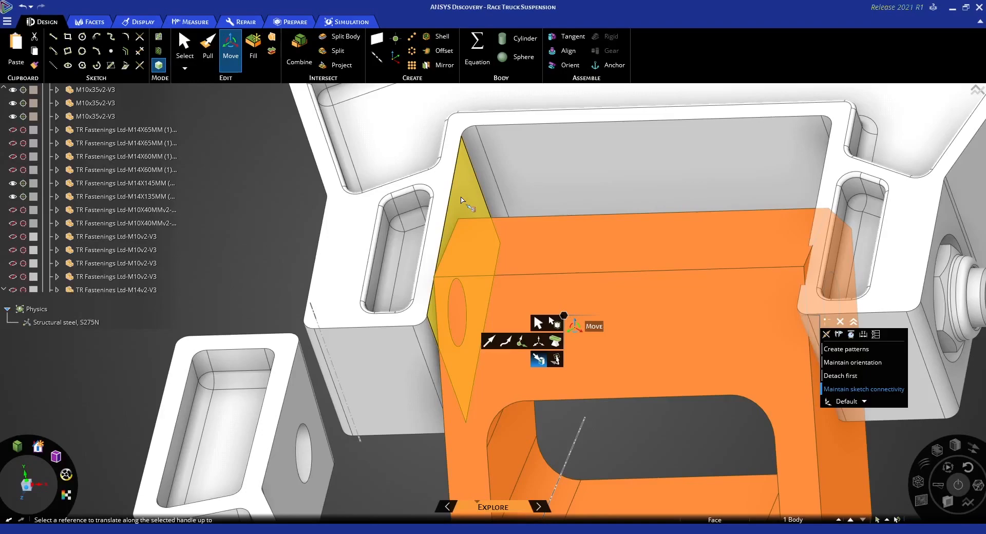
click(462, 200)
middle_drag(477, 291, 507, 297)
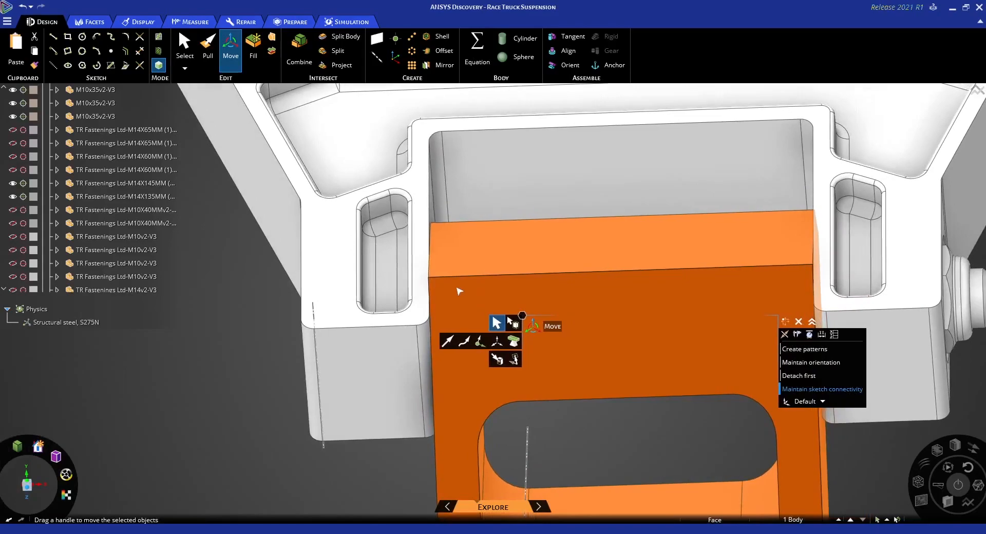
scroll(636, 314, down, 5)
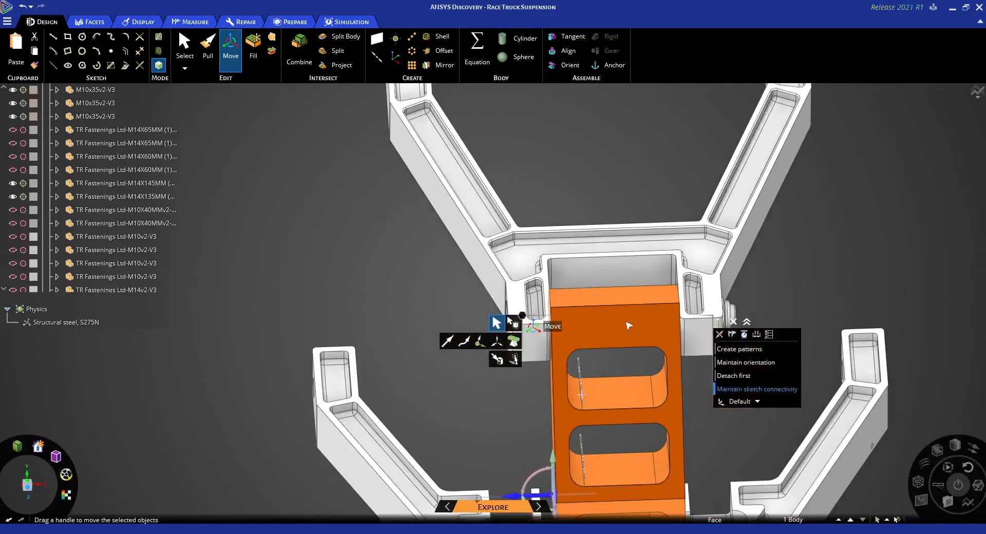
click(702, 419)
shift+middle_drag(681, 365, 629, 245)
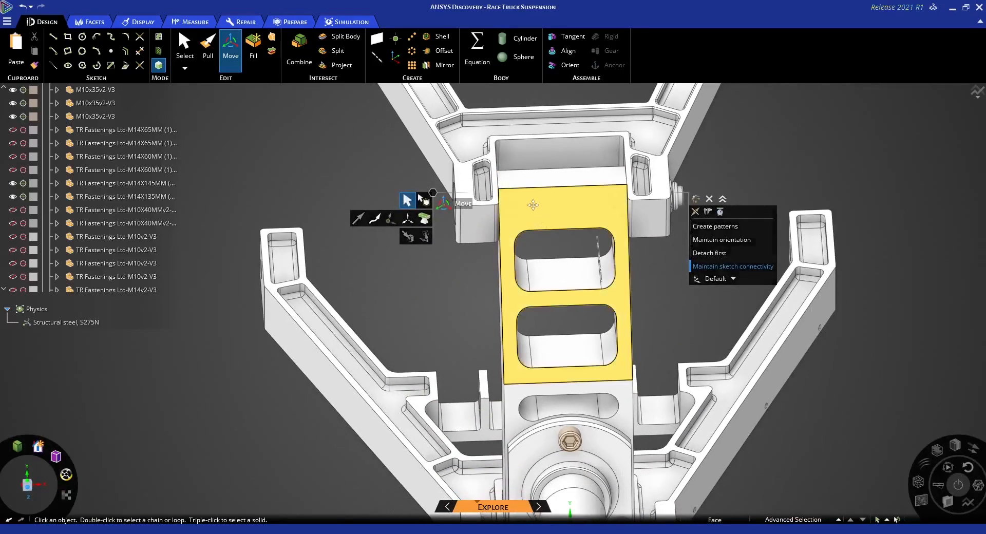
Examine how the M10x35 bolts and the spindle flange fit against the front of the upright
shift+middle_drag(532, 209, 519, 184)
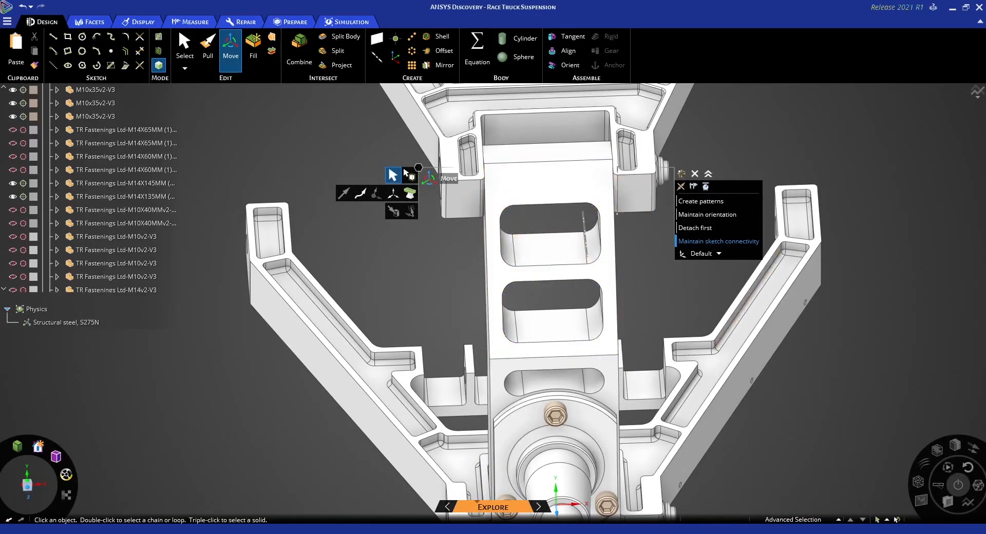
middle_drag(632, 349, 676, 263)
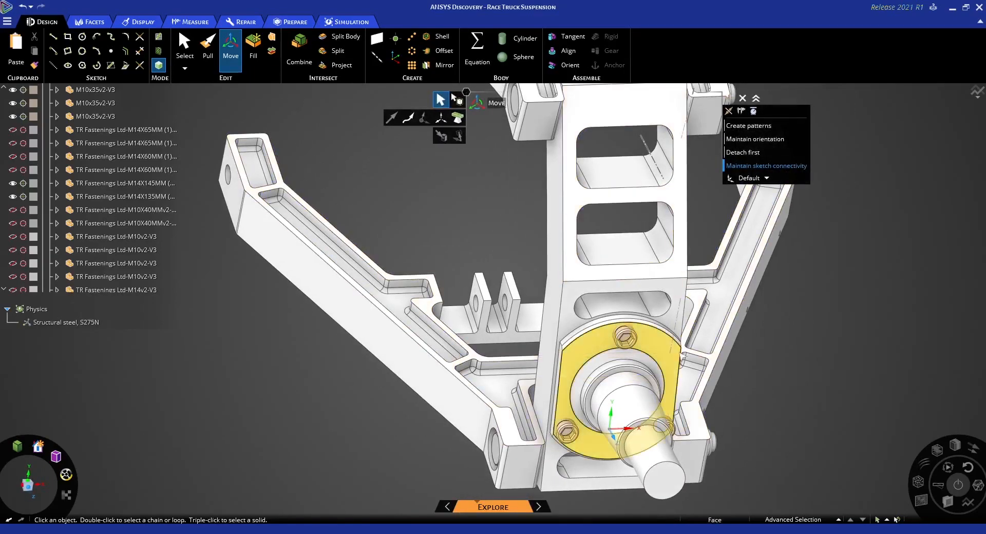
scroll(628, 340, up, 6)
middle_drag(628, 343, 655, 313)
click(632, 308)
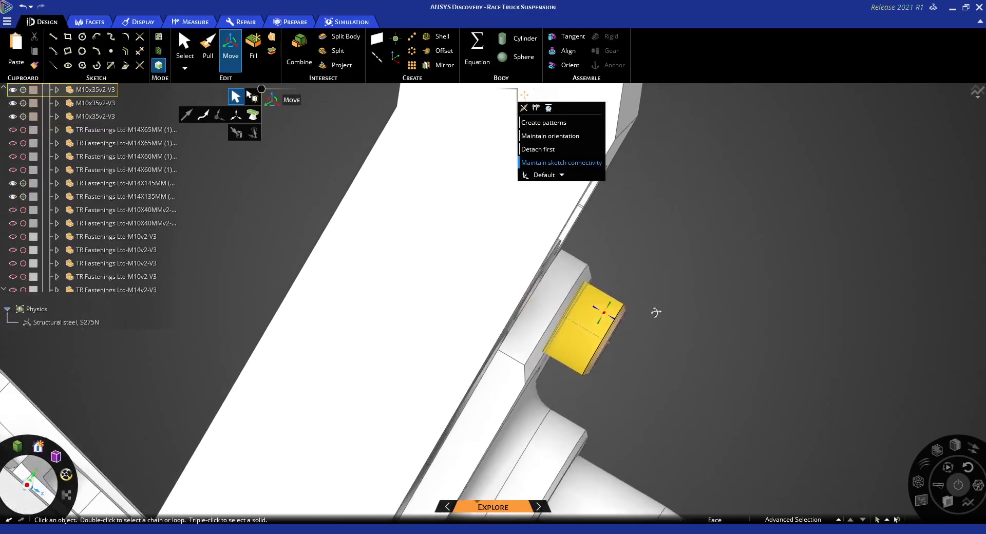
click(605, 314)
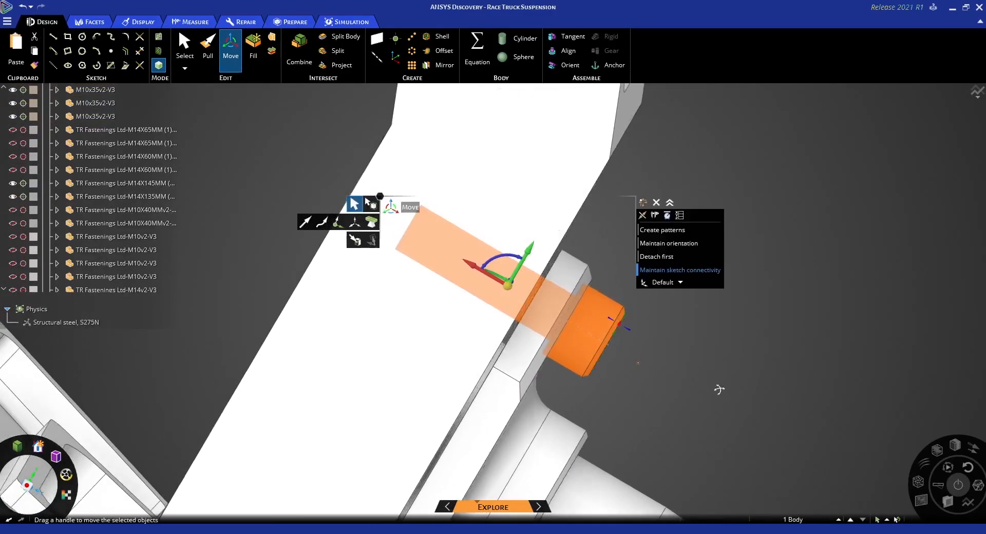
scroll(671, 347, up, 3)
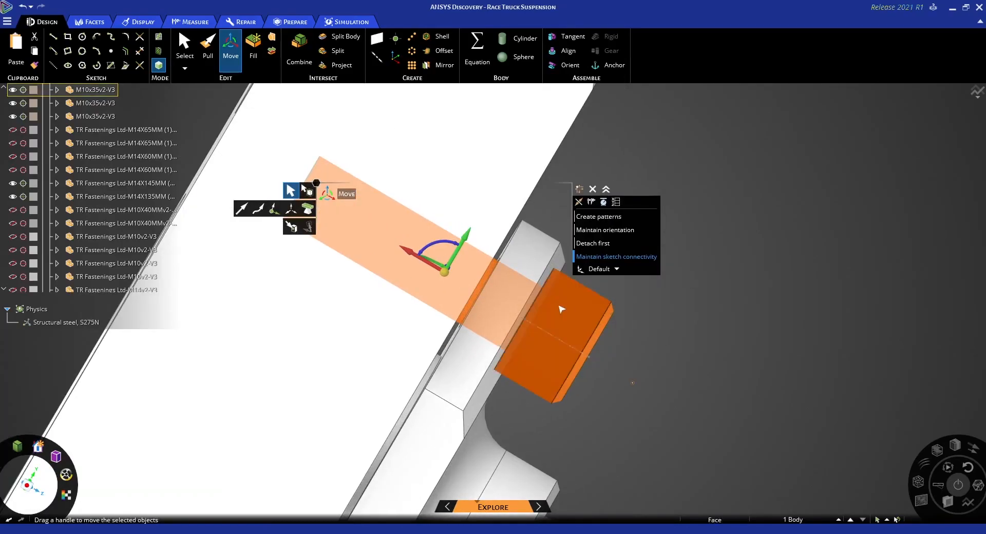
scroll(683, 324, down, 5)
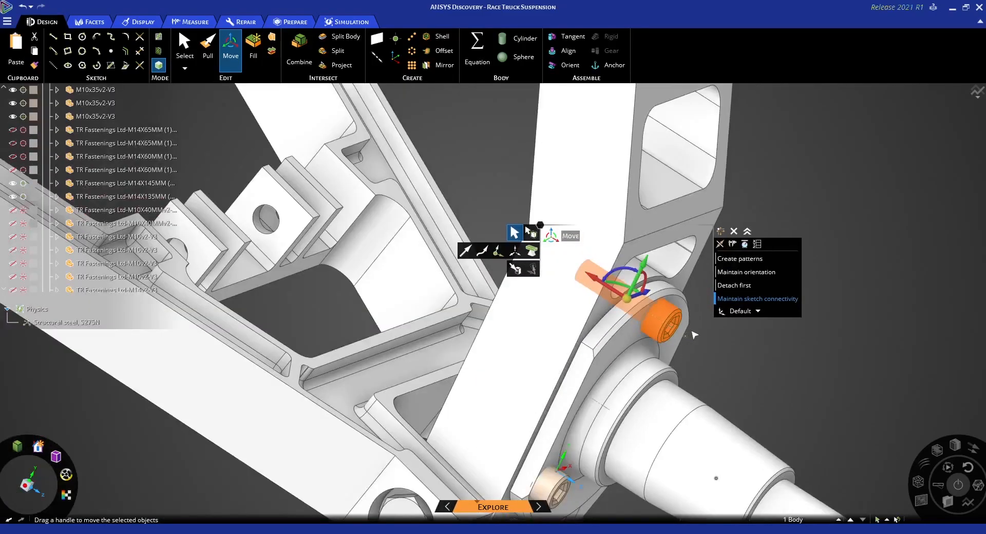
middle_drag(692, 334, 577, 367)
ctrl+click(565, 488)
click(408, 207)
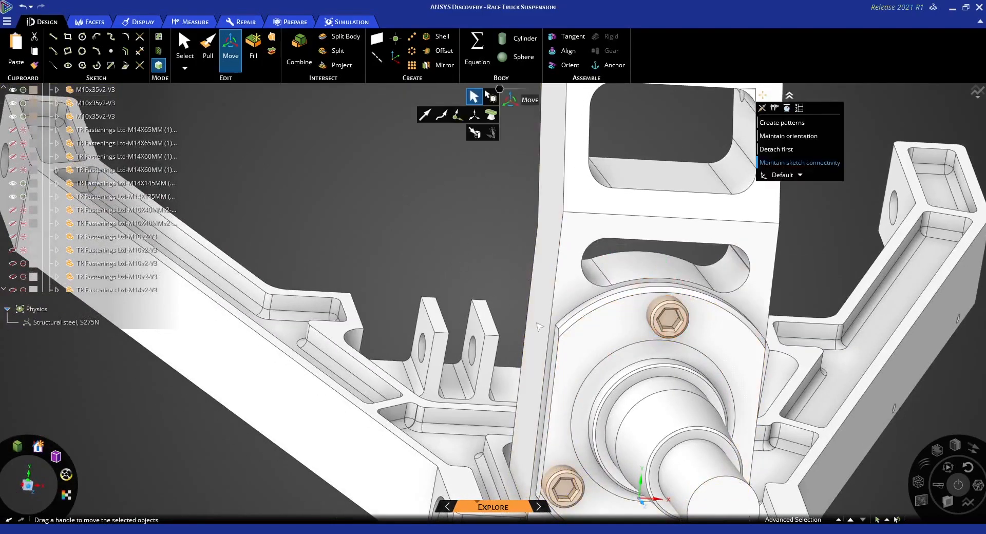
Select the entire spindle body at its flange for the Move tool
middle_drag(585, 326, 723, 335)
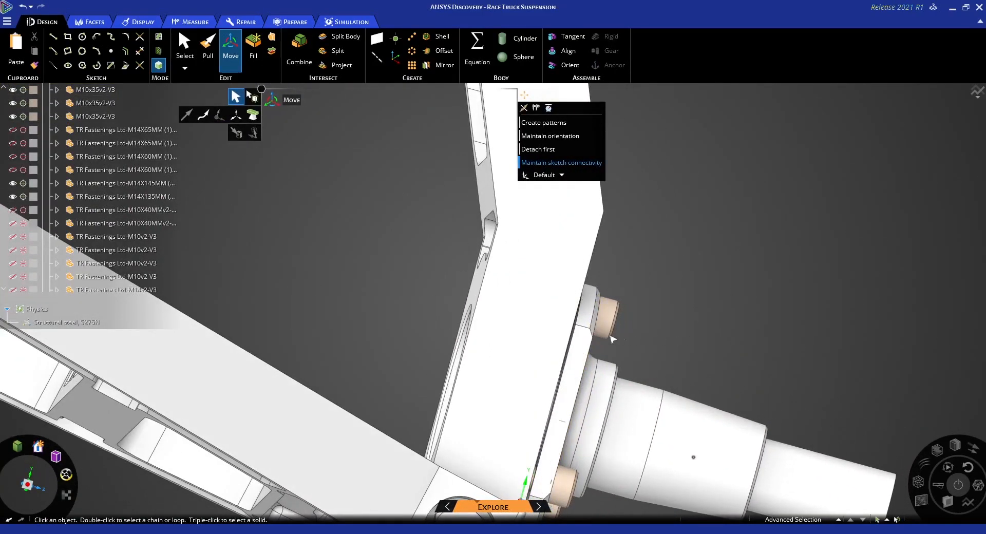
scroll(570, 308, up, 5)
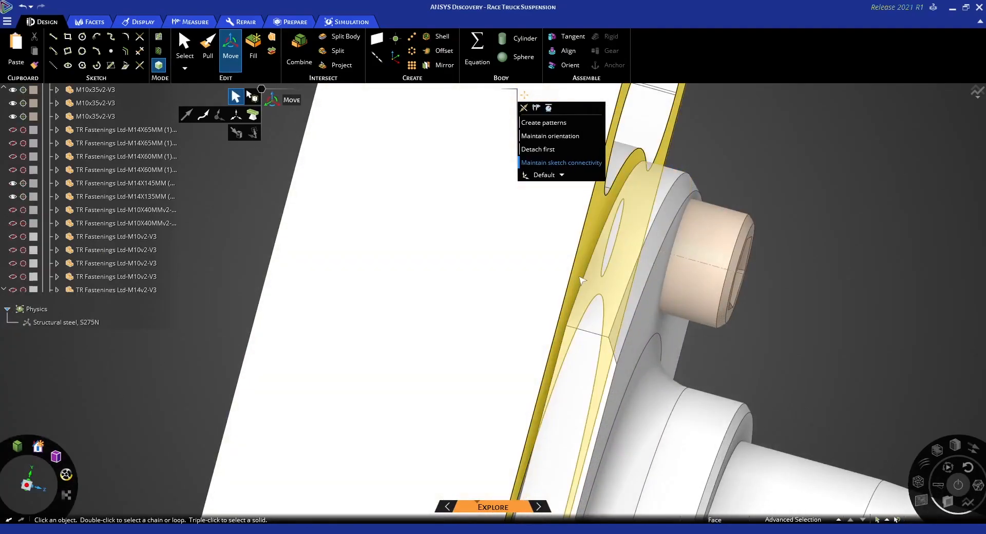
middle_drag(820, 220, 808, 266)
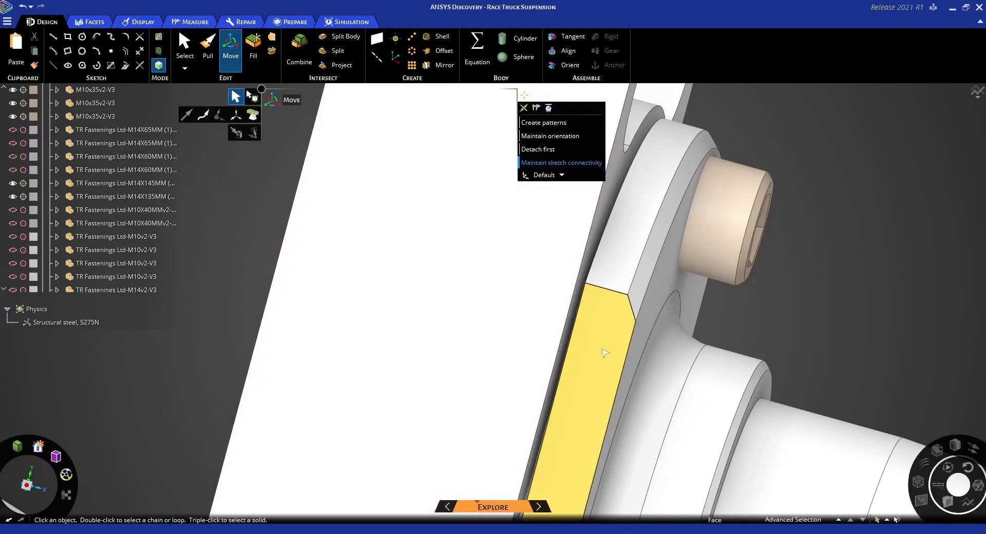
triple_click(604, 353)
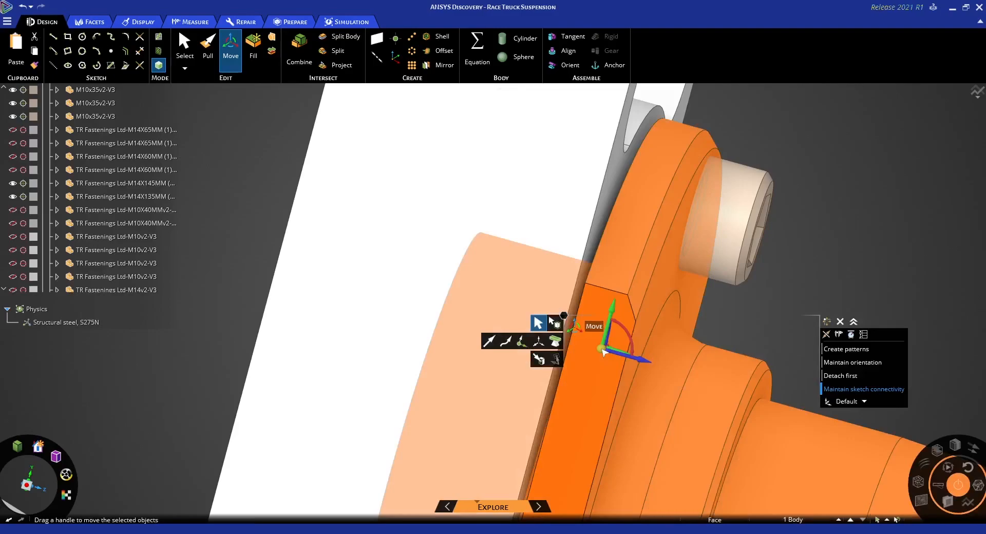
Anchor the spindle's Move handle on the flange edge facing the upright, with one axis perpendicular to the upright's front face
middle_drag(603, 354, 610, 359)
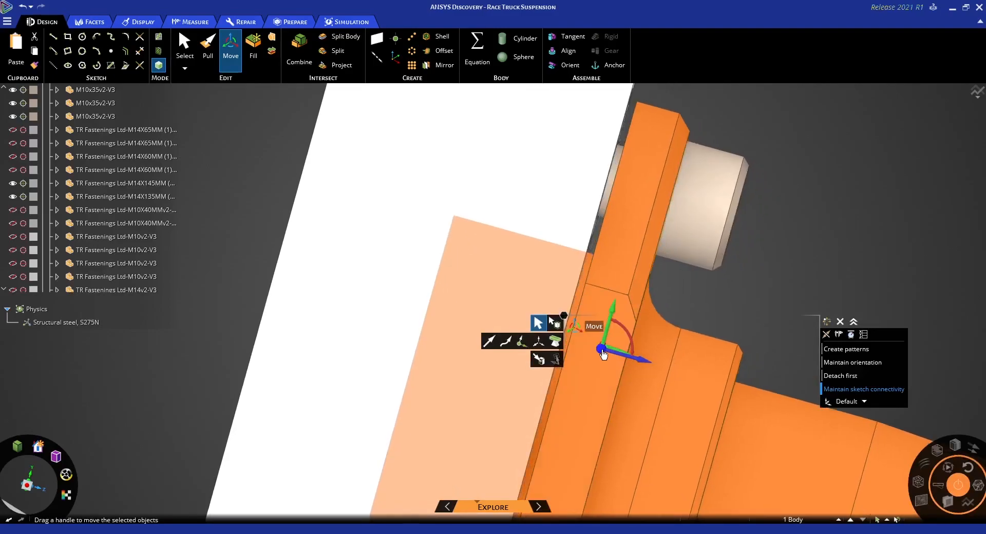
drag(603, 354, 580, 308)
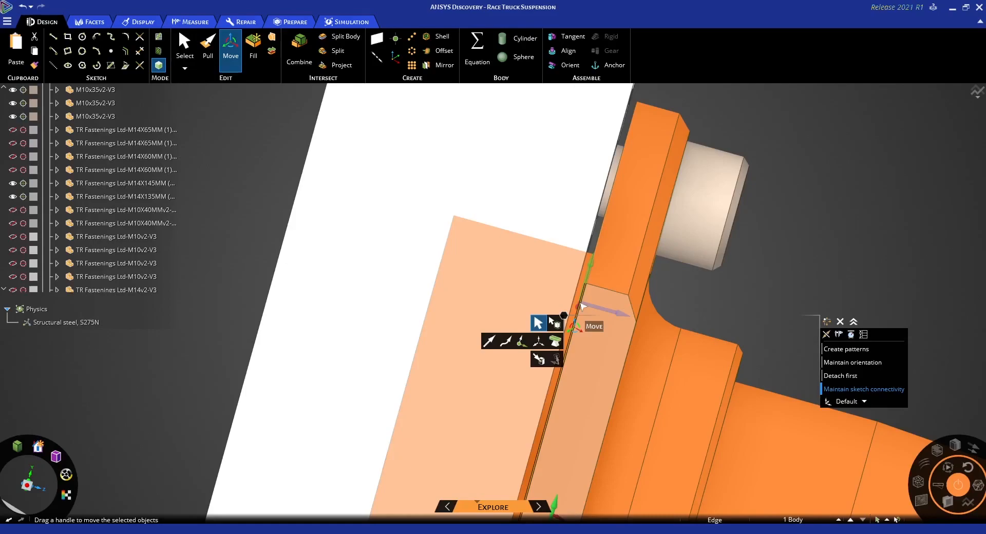
ctrl+middle_drag(632, 328, 676, 291)
scroll(657, 294, down, 5)
scroll(635, 297, up, 2)
scroll(647, 359, up, 3)
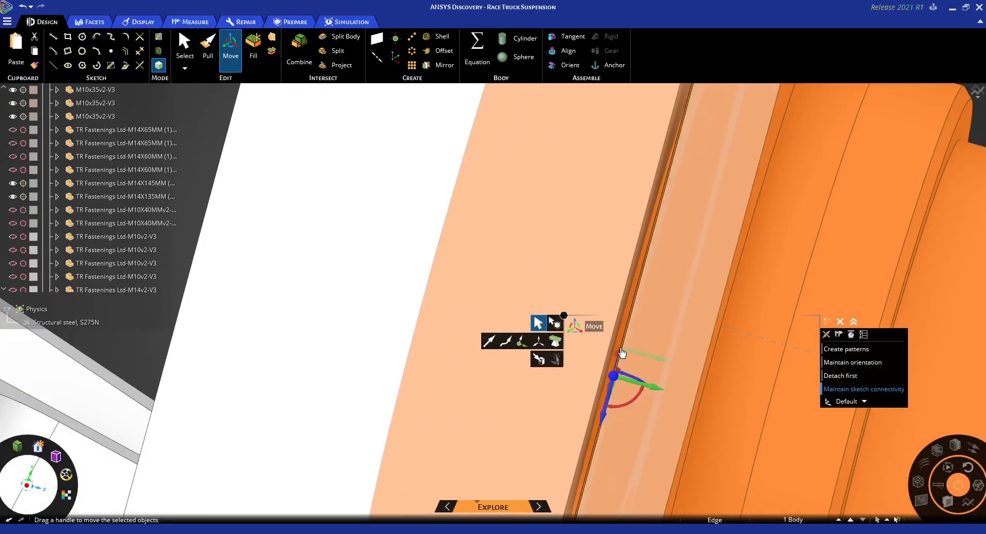
mouse_move(647, 359)
middle_down()
mouse_move(612, 371)
mouse_move(636, 361)
middle_up()
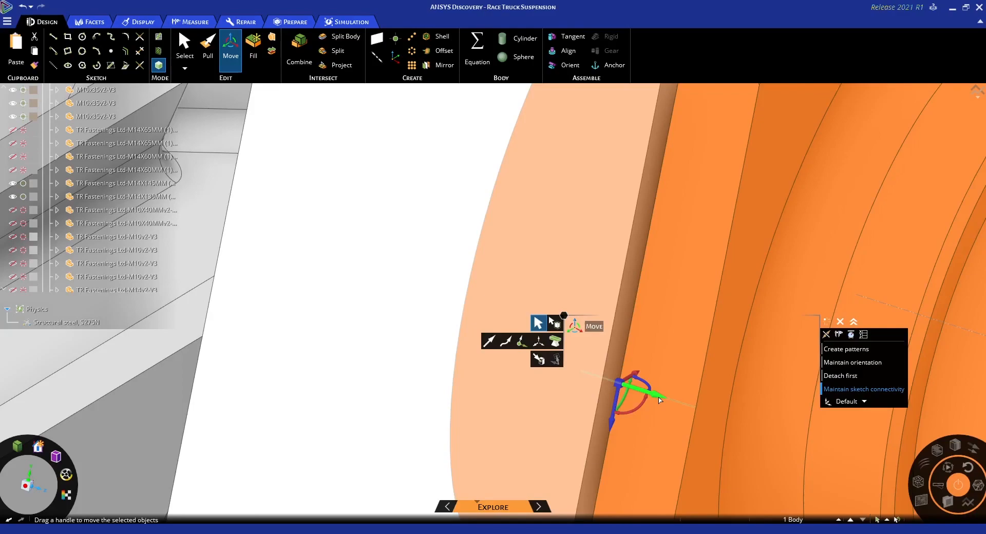
Move the spindle along the axis perpendicular to its flange up to the upright's front face, and leave the Move tool
click(658, 397)
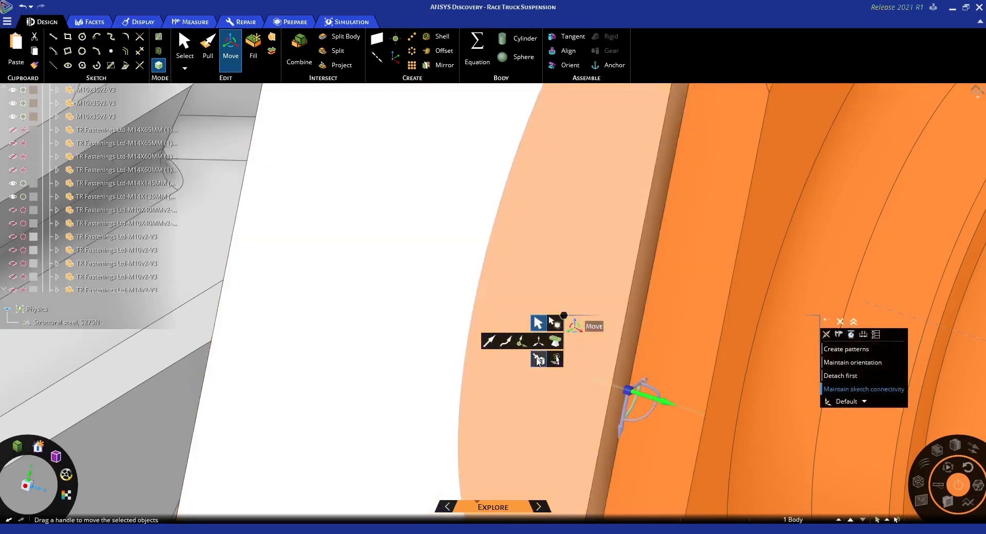
click(537, 359)
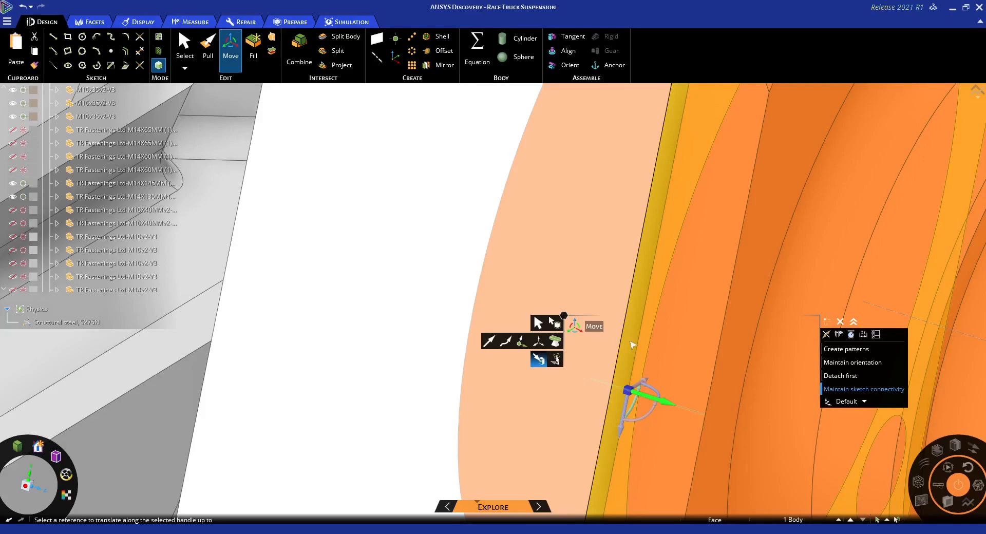
click(632, 345)
scroll(628, 425, down, 5)
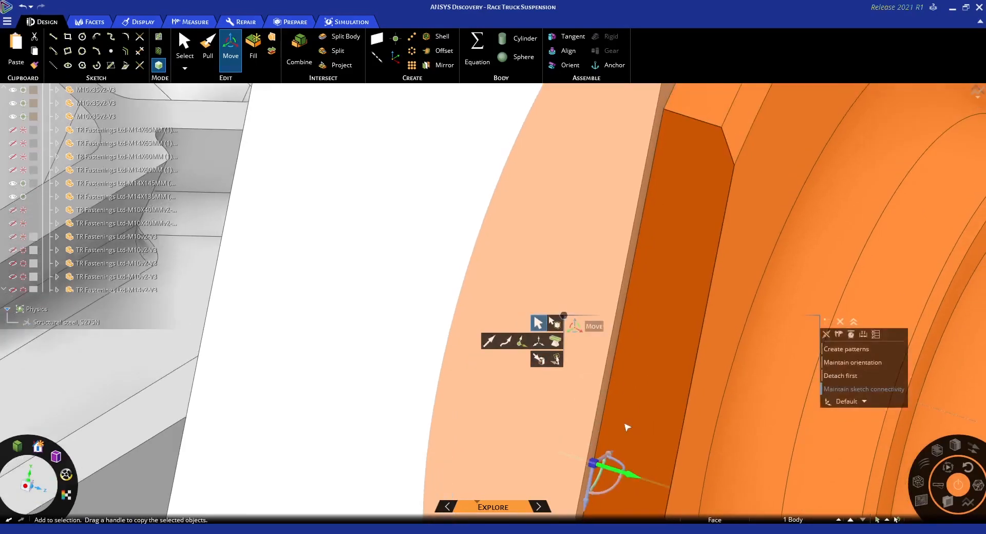
key(Escape)
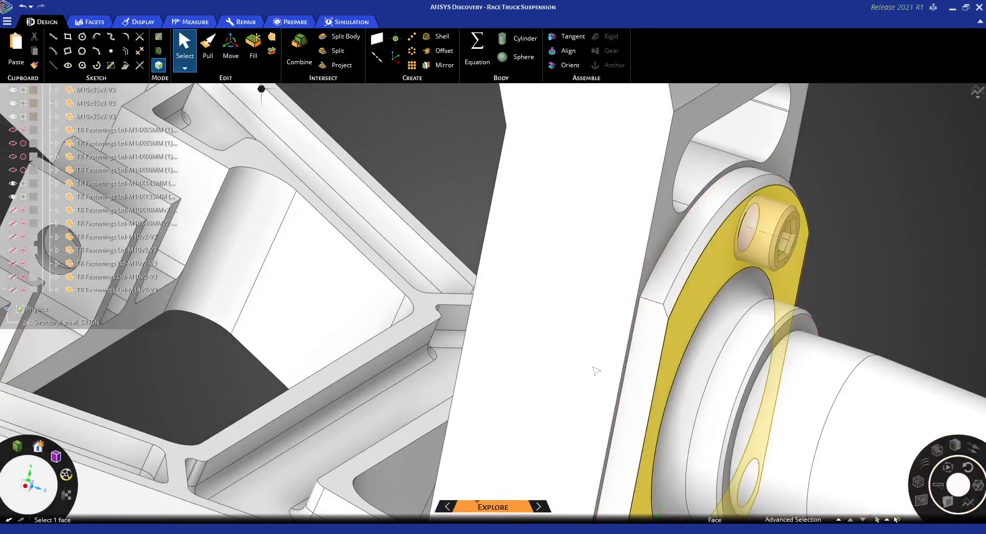
Check the flange contact with the upright and the seating of the uppermost spindle bolt, then view the whole assembly
scroll(754, 285, up, 5)
scroll(756, 266, up, 4)
middle_drag(755, 286, 767, 260)
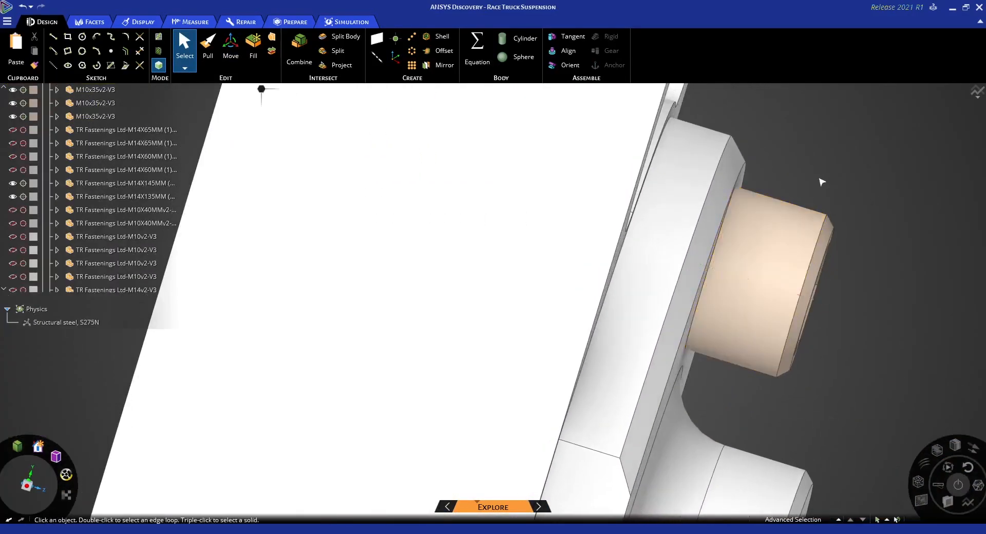
triple_click(770, 240)
middle_drag(858, 293, 819, 288)
scroll(768, 354, down, 10)
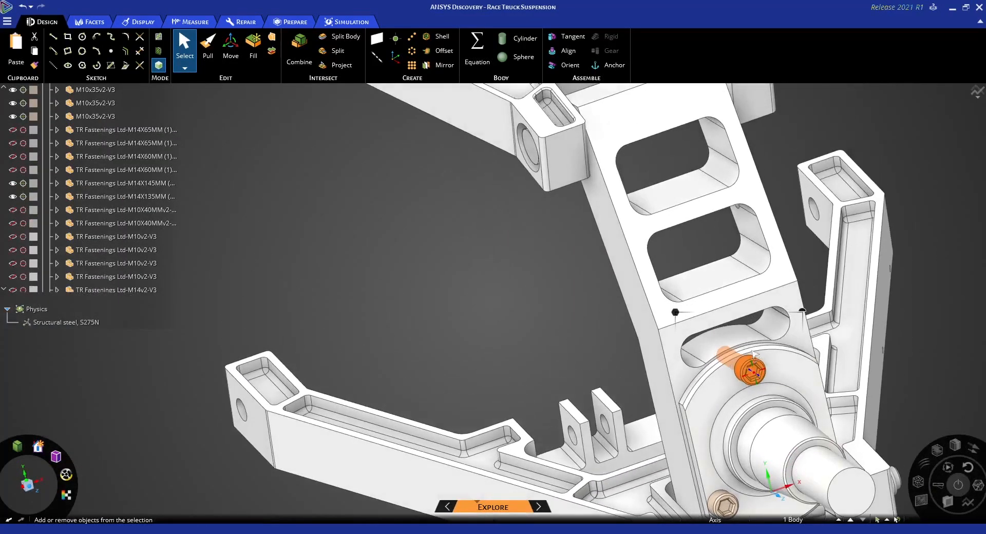
middle_drag(754, 354, 701, 329)
scroll(739, 344, down, 3)
click(729, 319)
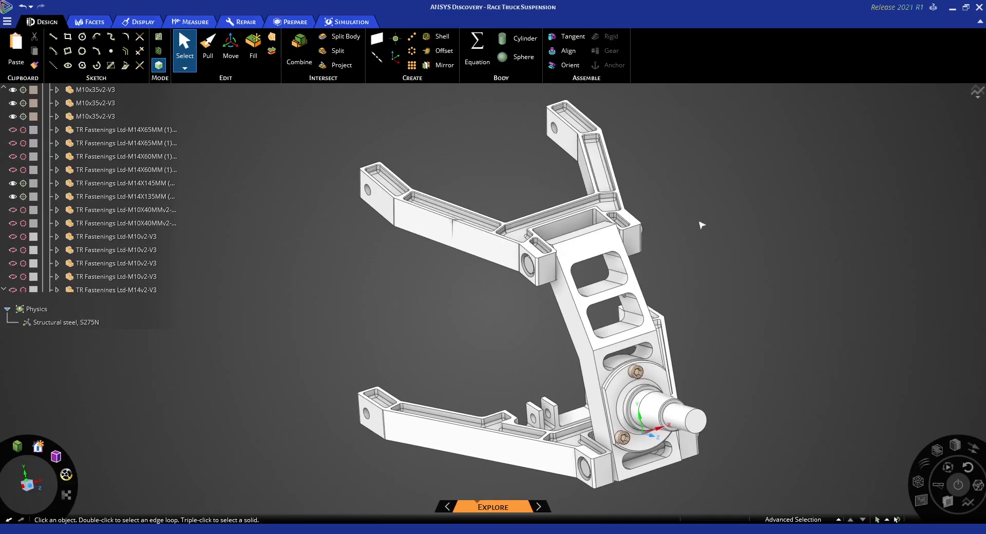
Pick the mounting hole face at the end of the upper A-arm and collapse the Hardware group in the model structure
scroll(553, 132, up, 5)
click(553, 132)
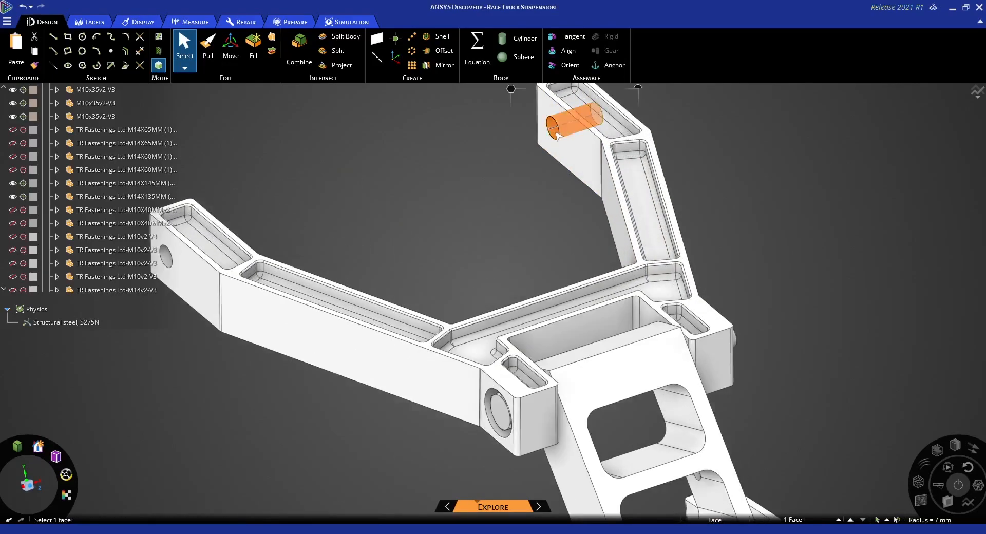
scroll(553, 132, down, 3)
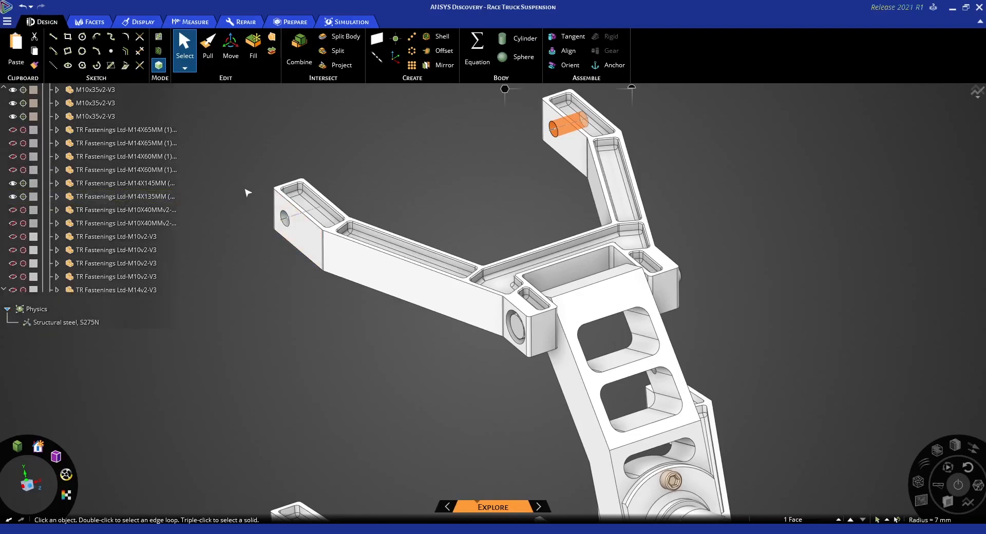
scroll(103, 185, up, 3)
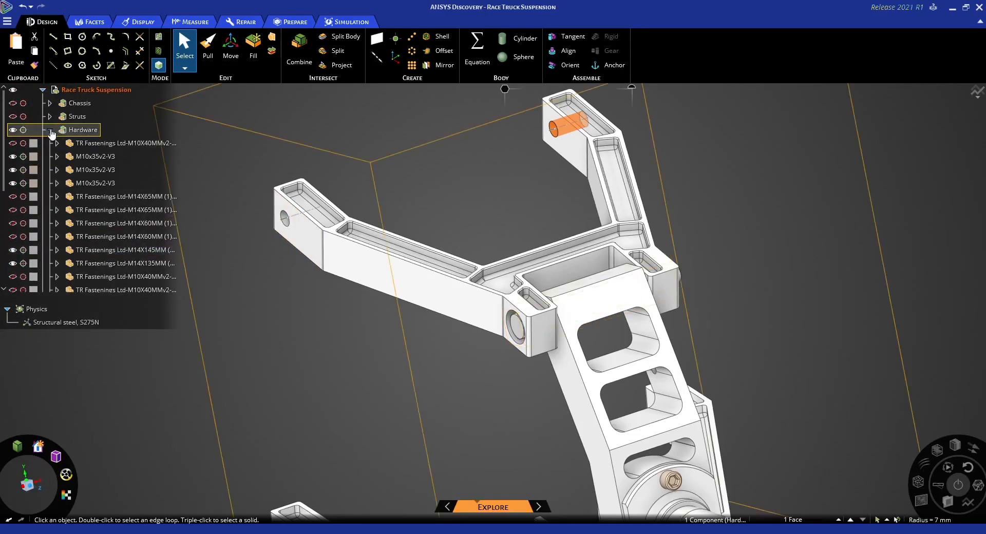
click(50, 130)
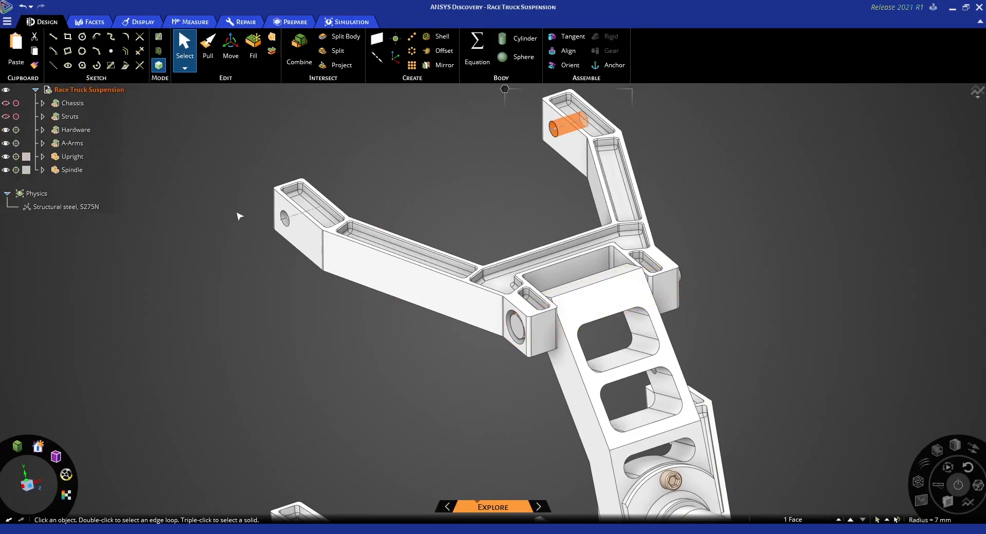
Clear the hole face selection and look through the available structural condition types for the simulation
ctrl+middle_drag(238, 215, 213, 256)
click(431, 211)
ctrl+middle_drag(433, 211, 470, 238)
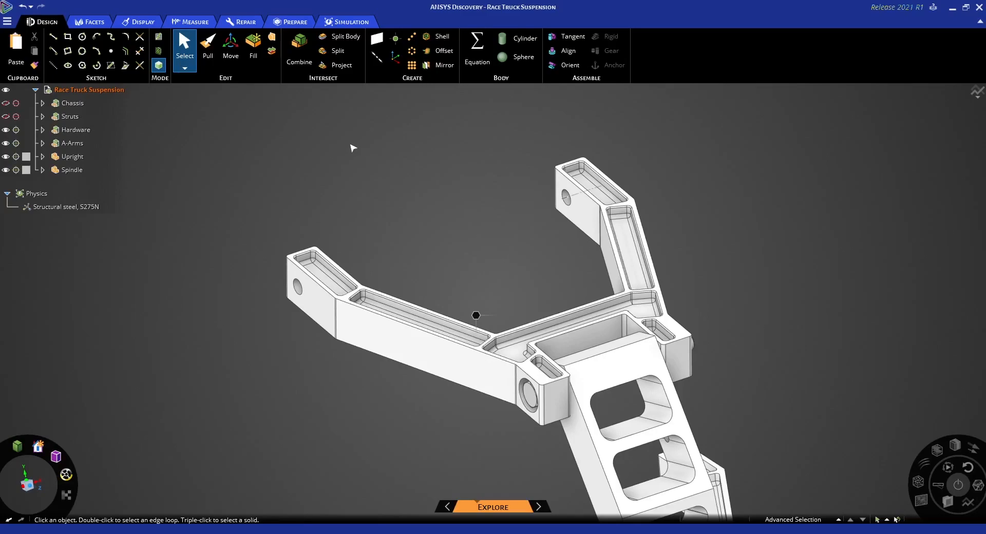
click(357, 22)
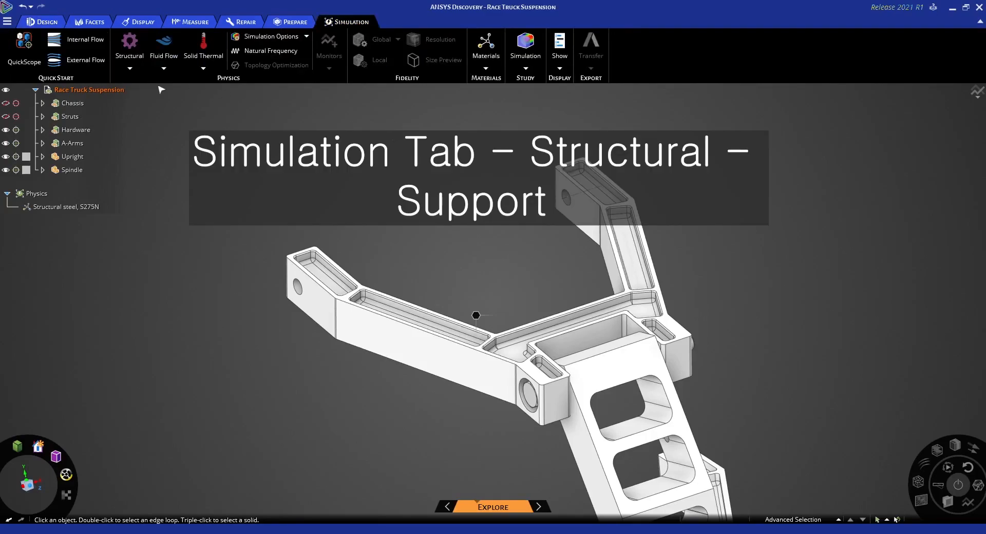
click(132, 70)
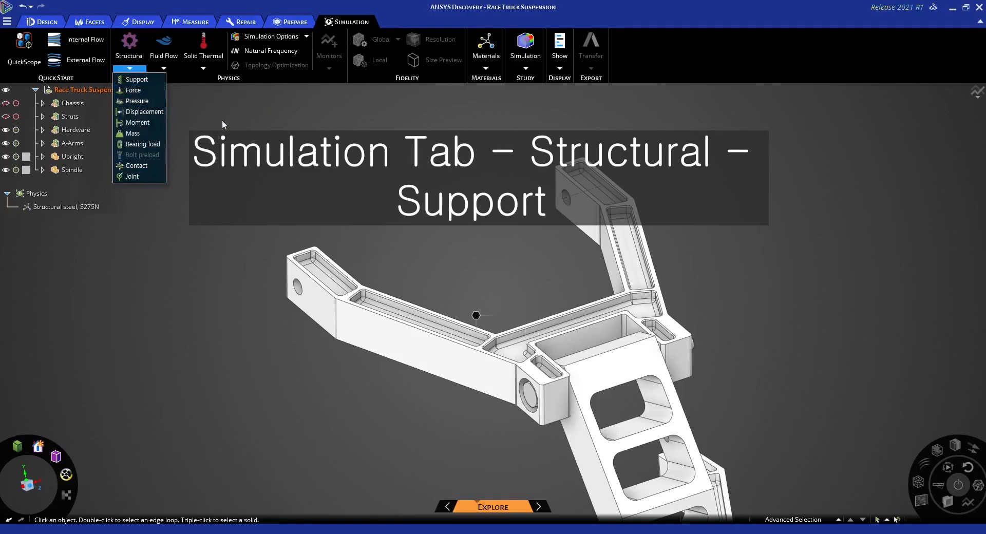
click(427, 180)
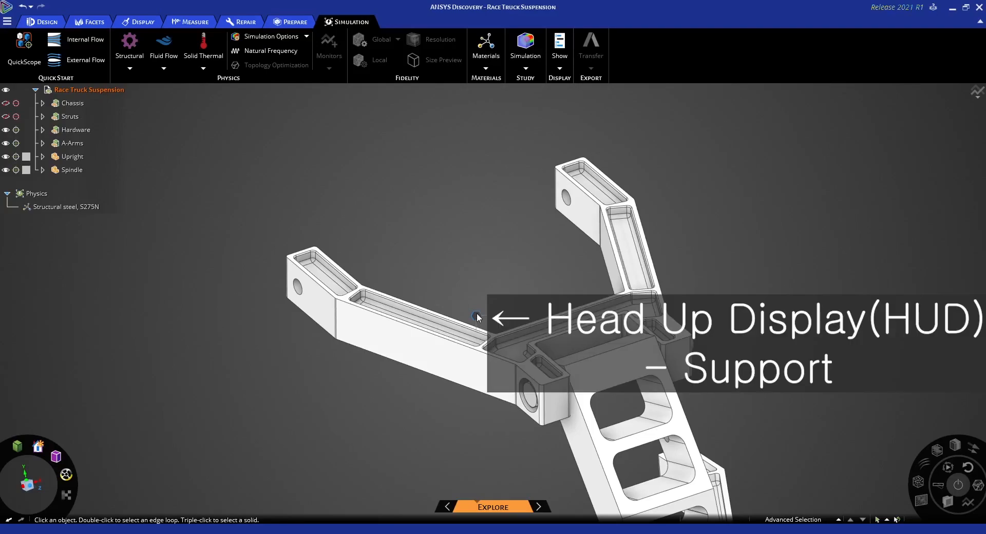
mouse_move(477, 316)
mouse_move(462, 291)
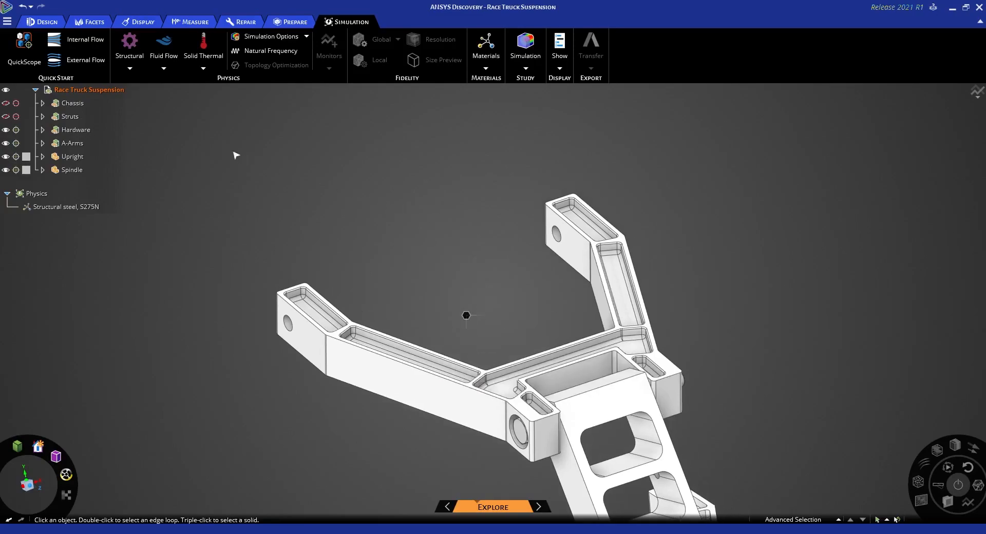
Create a Hinged structural support on the two mounting hole faces at the ends of the upper A-arm
click(130, 69)
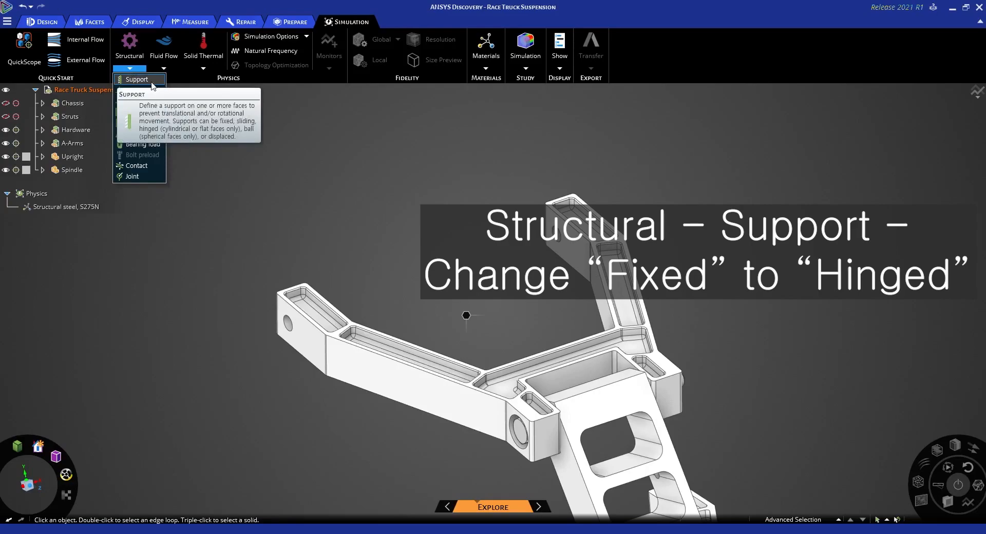
click(136, 80)
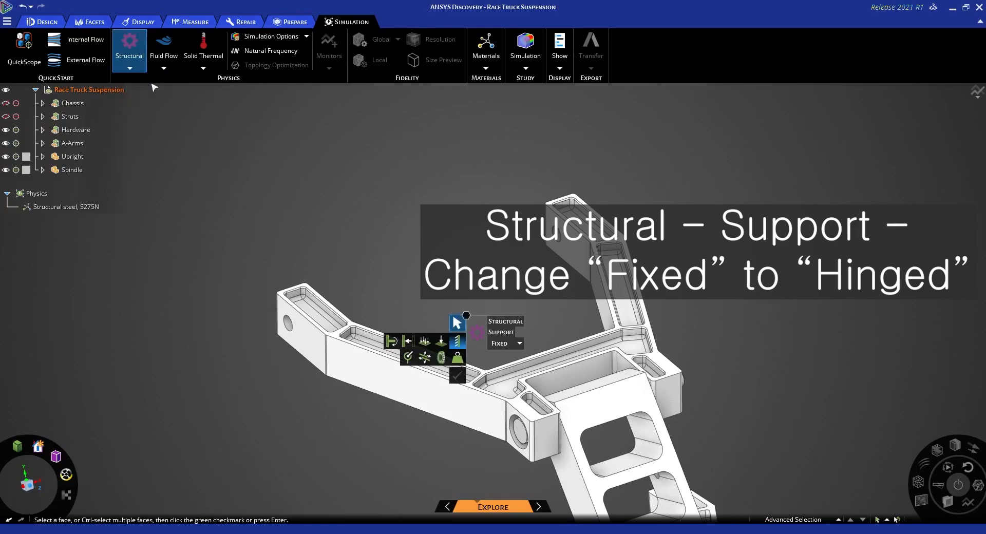
click(519, 344)
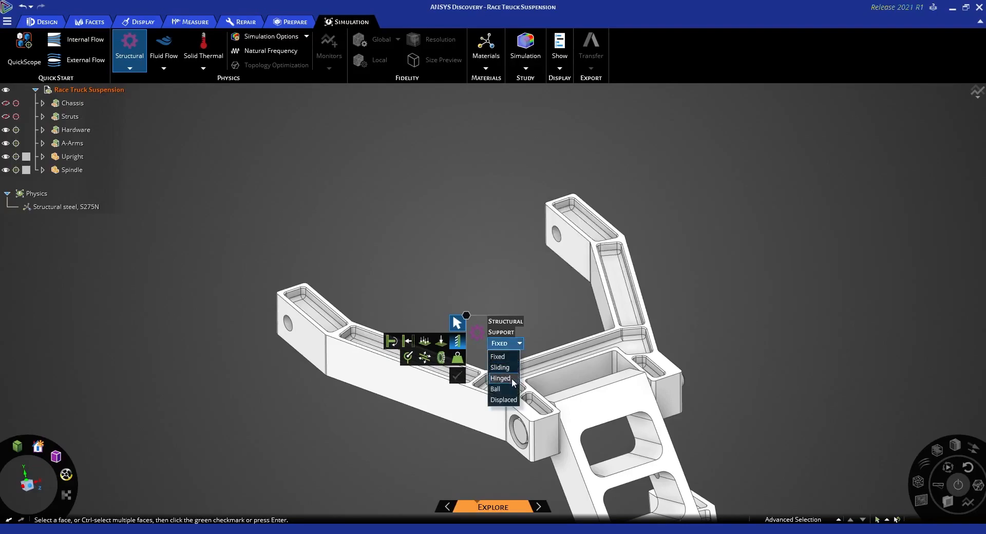
click(500, 379)
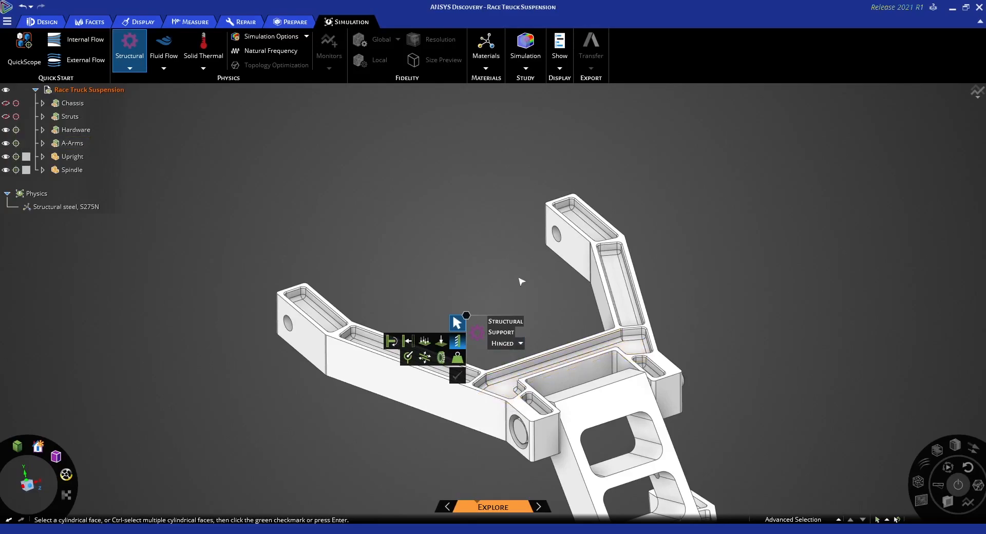
shift+middle_drag(520, 281, 525, 270)
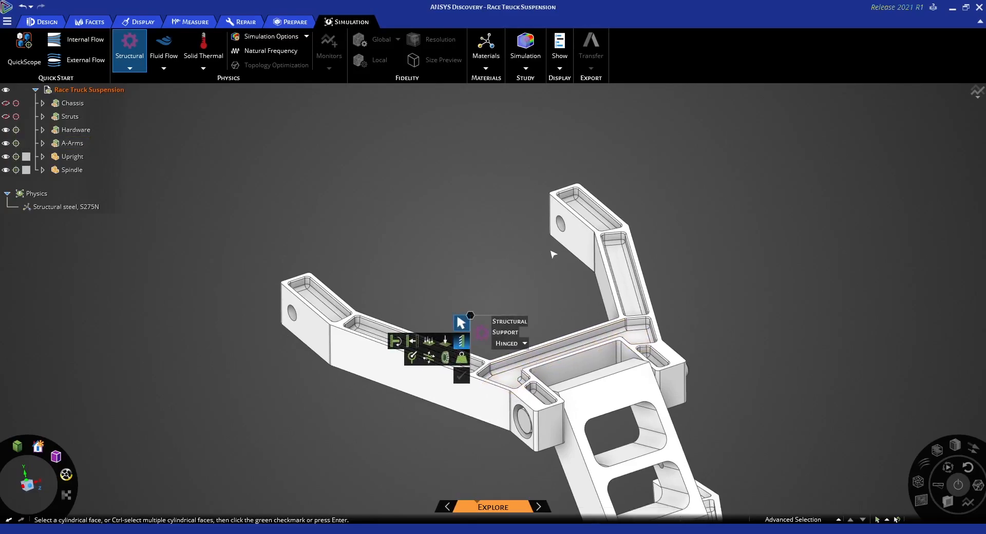
scroll(552, 253, up, 3)
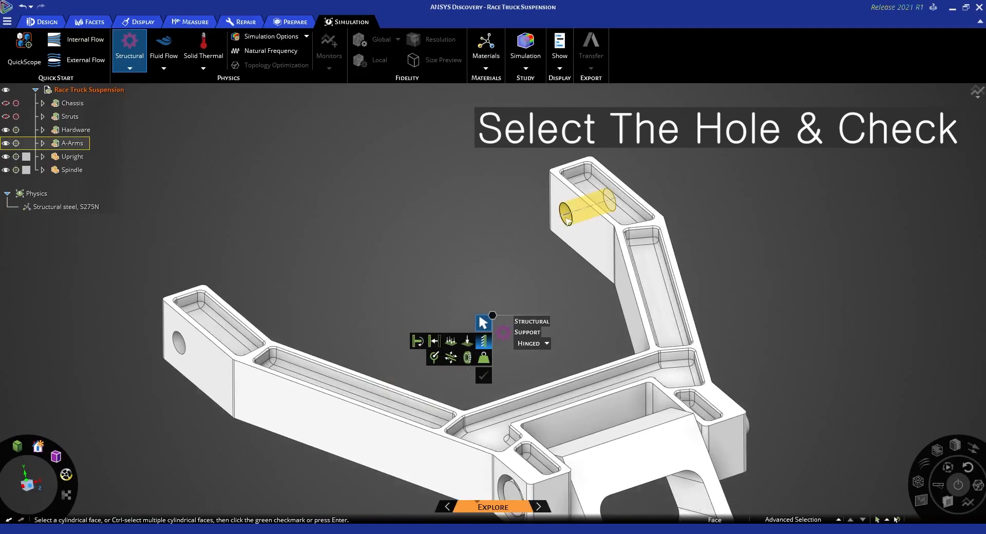
scroll(567, 221, up, 1)
click(568, 220)
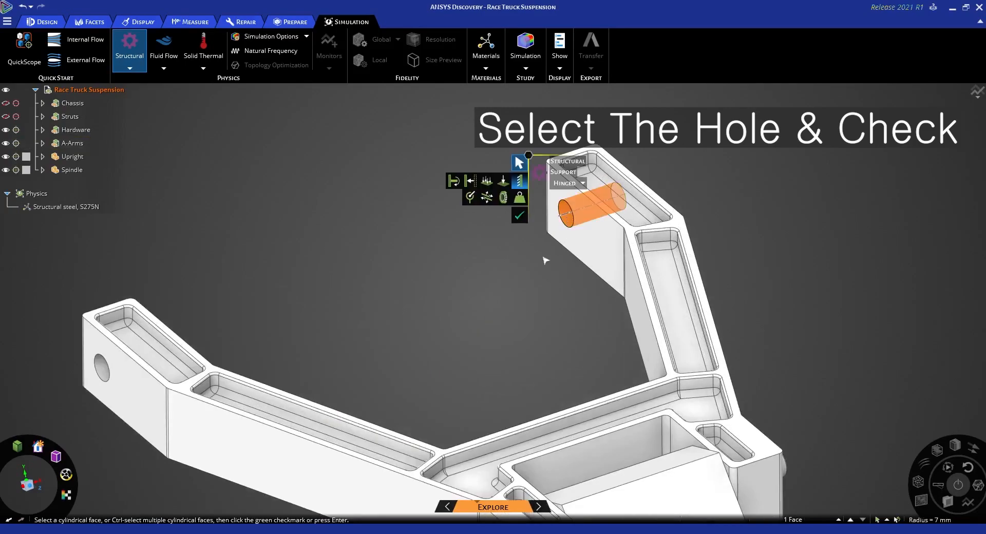
ctrl+click(109, 374)
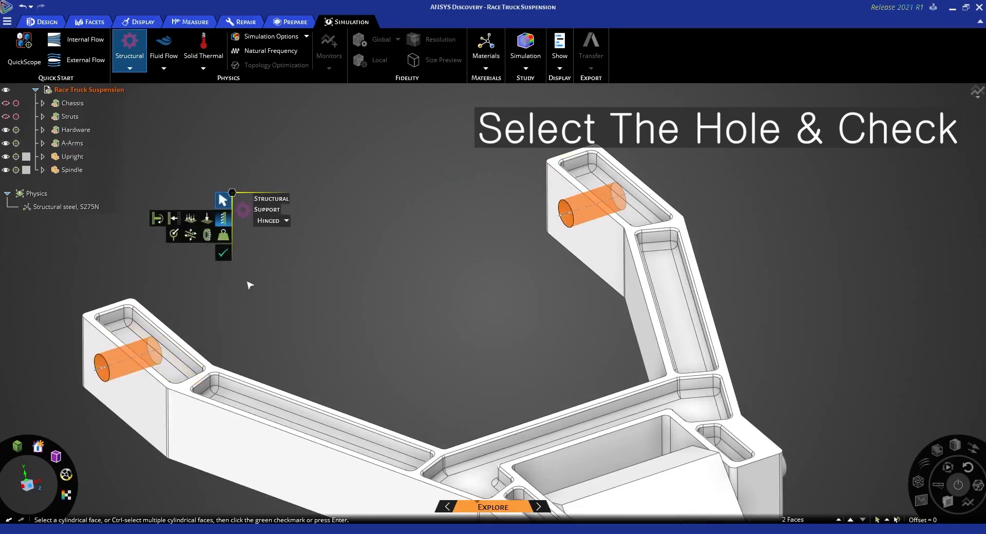
click(223, 253)
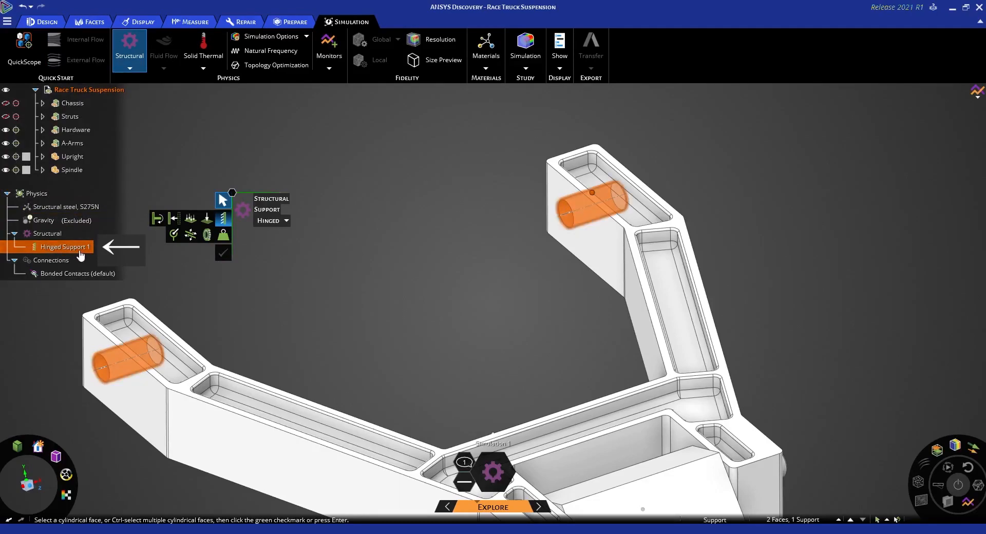
Add a second Hinged support on the two mounting hole faces at the ends of the lower A-arm
shift+middle_drag(357, 290, 455, 236)
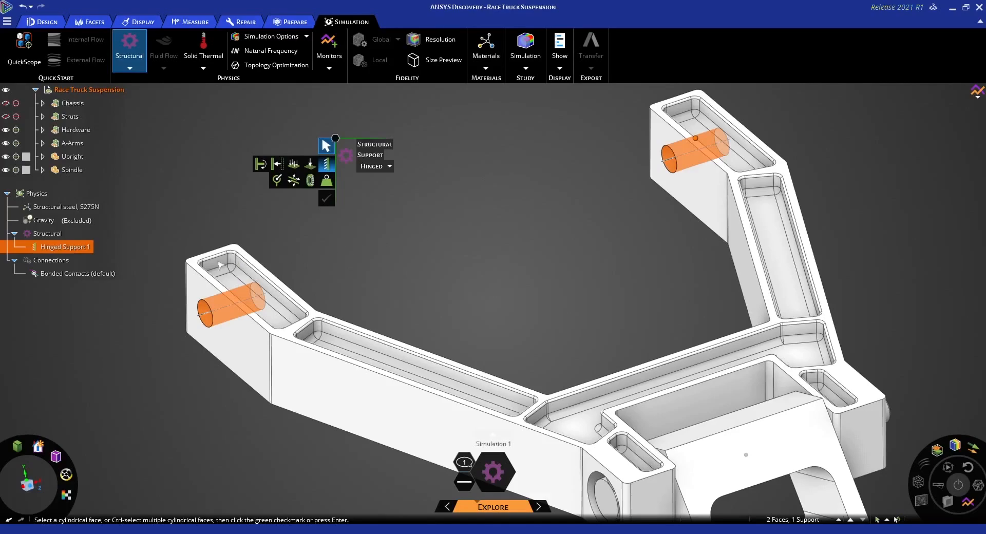
mouse_move(49, 226)
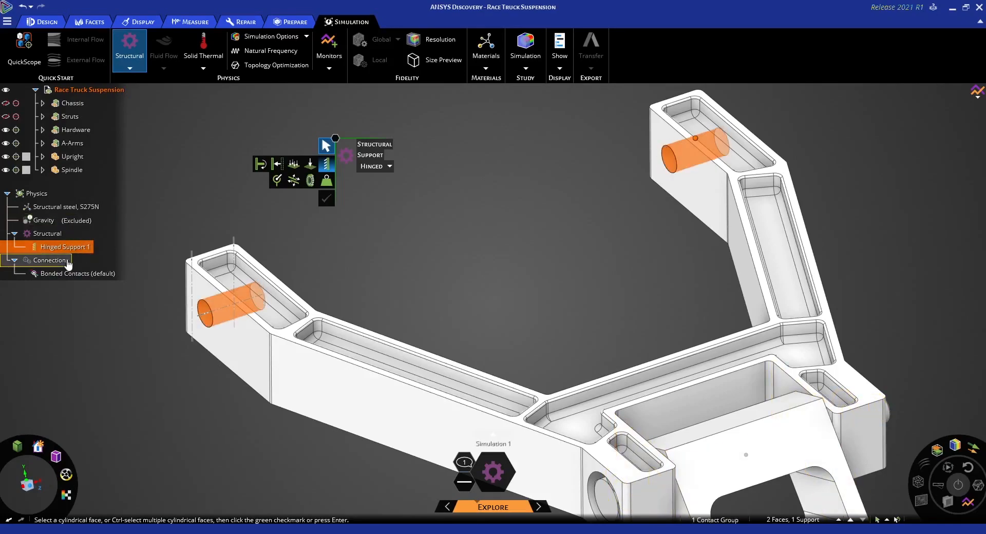
mouse_move(506, 257)
shift+middle_down()
mouse_move(489, 233)
mouse_move(519, 180)
mouse_move(515, 144)
shift+middle_up()
click(489, 226)
scroll(491, 228, down, 5)
shift+middle_drag(536, 334, 531, 315)
mouse_move(531, 315)
middle_down()
mouse_move(555, 307)
mouse_move(544, 345)
mouse_move(535, 335)
mouse_move(549, 336)
middle_up()
scroll(552, 337, up, 8)
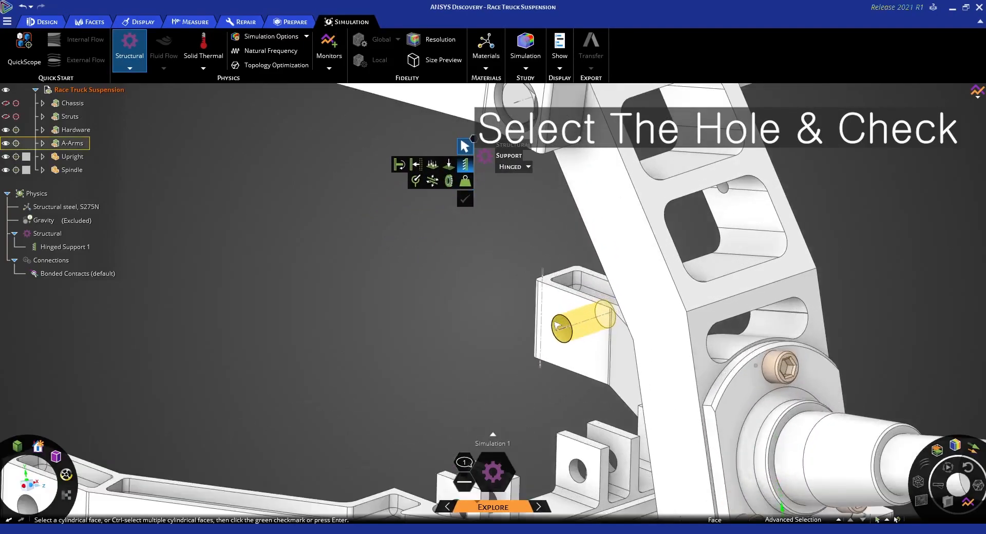
click(567, 343)
scroll(567, 342, down, 8)
ctrl+click(259, 447)
scroll(259, 448, up, 8)
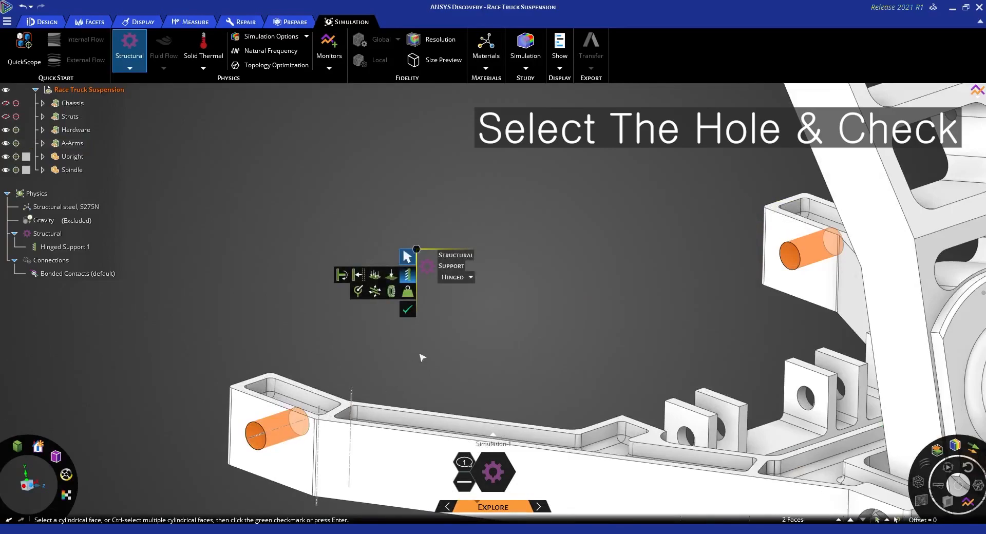
click(408, 309)
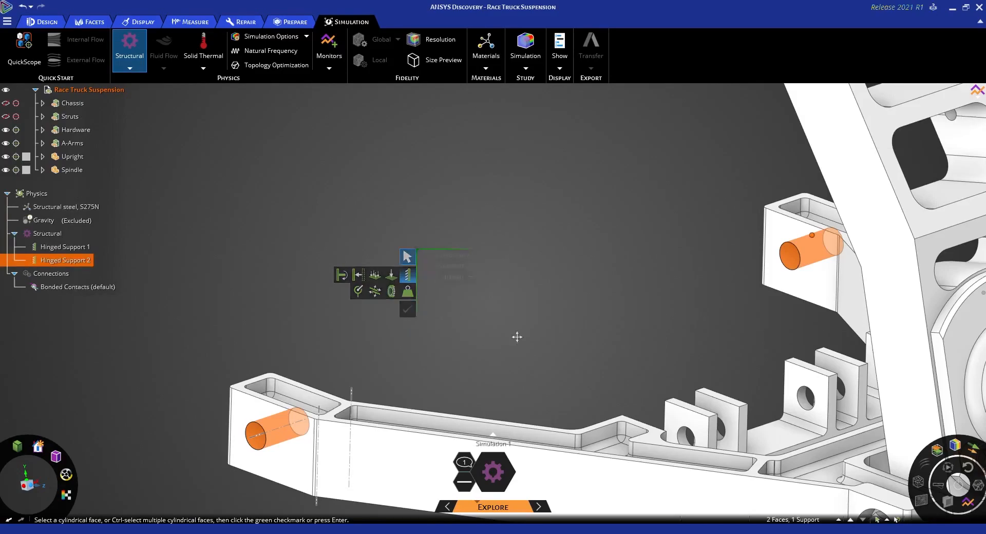
Add a third Hinged support on the four strut bracket hole faces of the lower A-arm, and leave the support tool
shift+middle_drag(519, 341, 524, 303)
shift+middle_drag(635, 404, 585, 339)
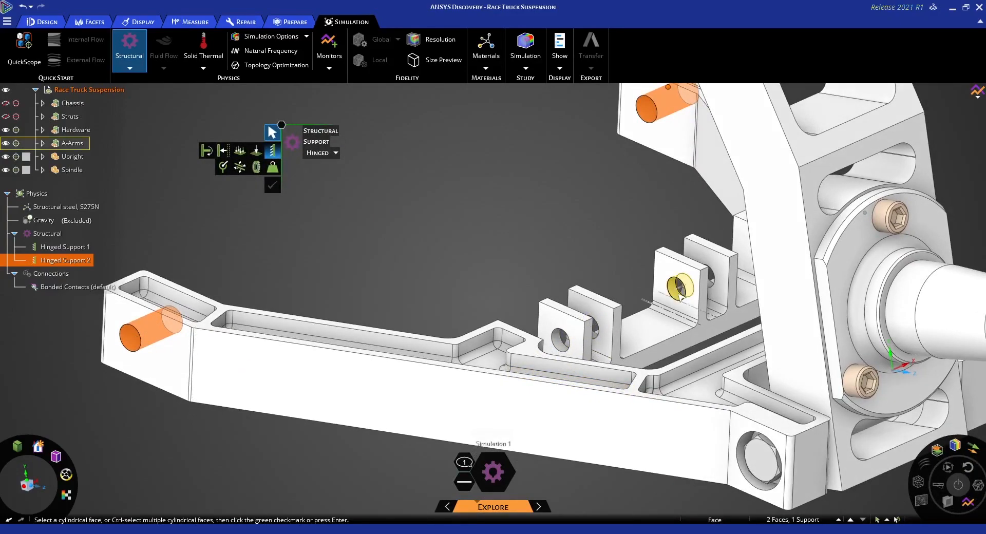
scroll(561, 345, up, 3)
scroll(562, 350, up, 2)
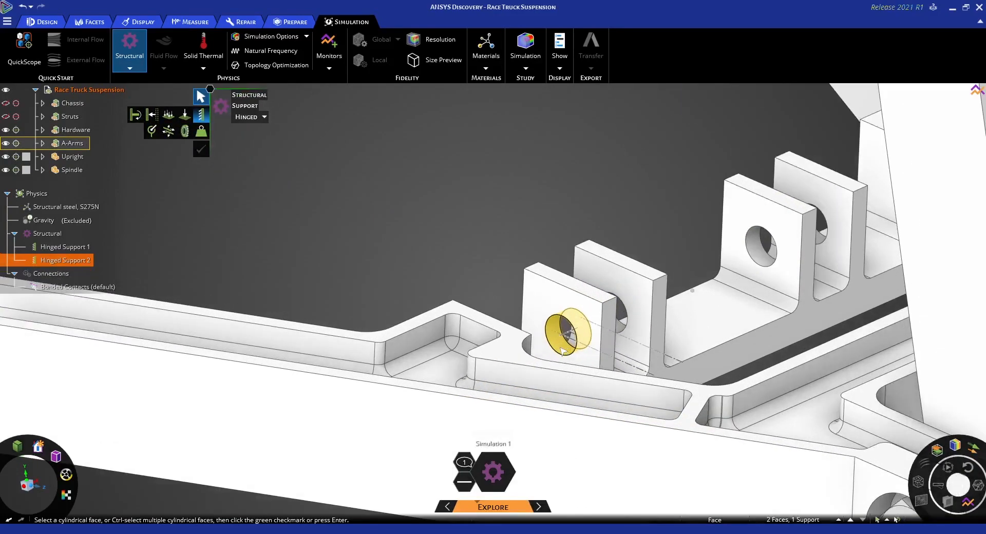
click(562, 339)
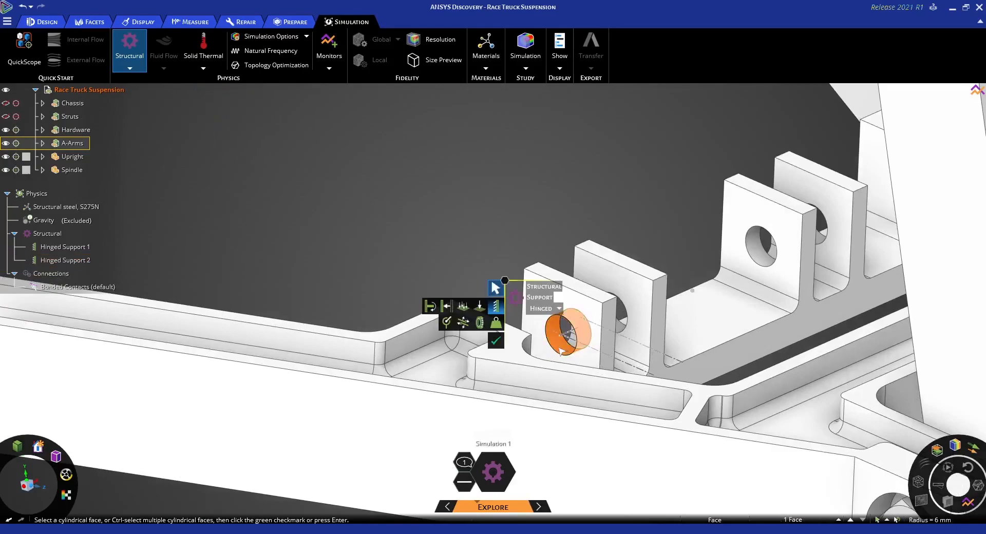
scroll(562, 339, down, 2)
ctrl+click(621, 308)
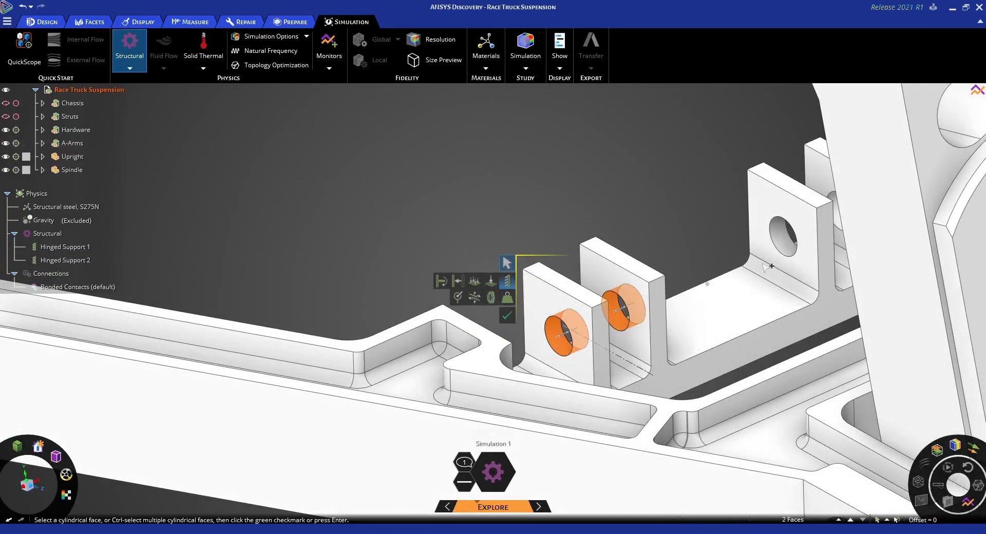
ctrl+click(781, 234)
shift+middle_drag(782, 233, 711, 299)
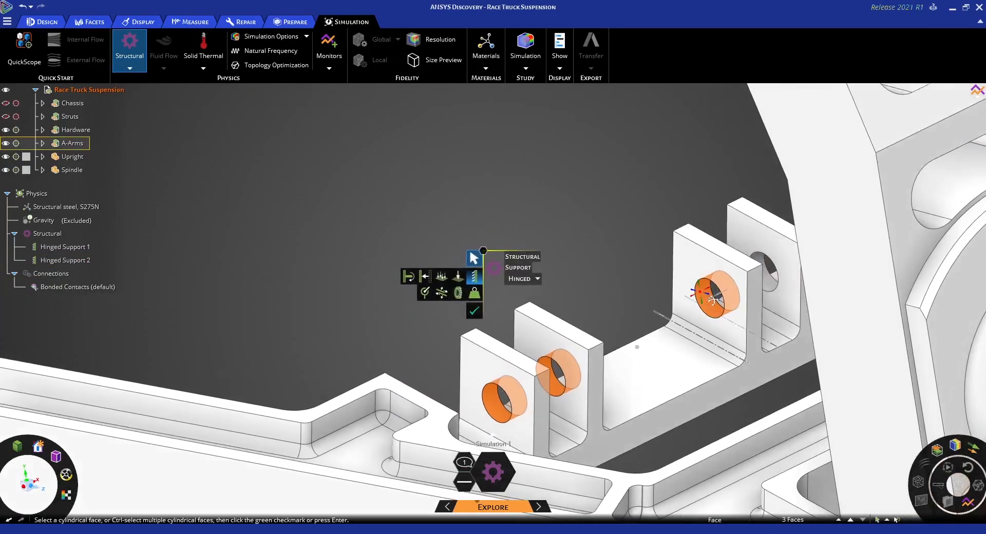
ctrl+click(768, 269)
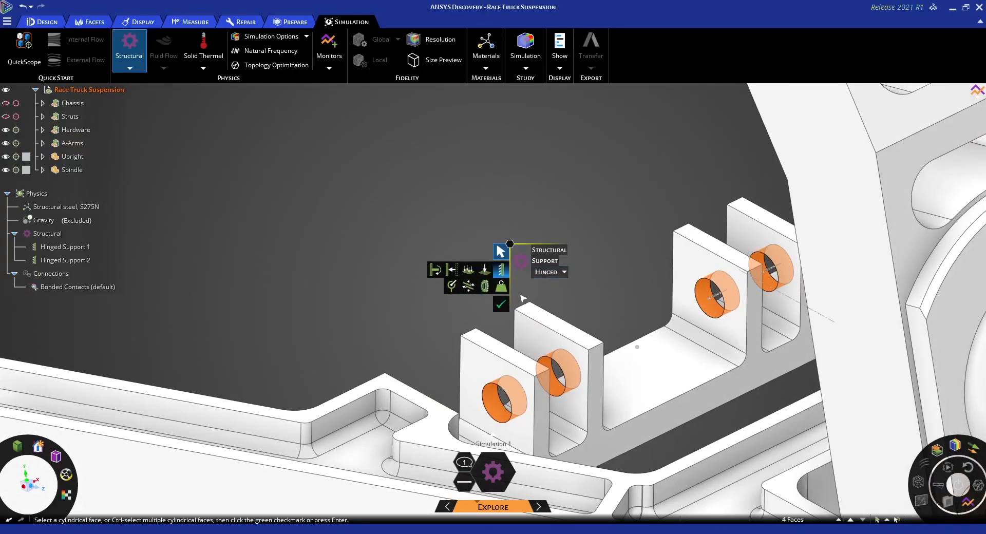
click(500, 303)
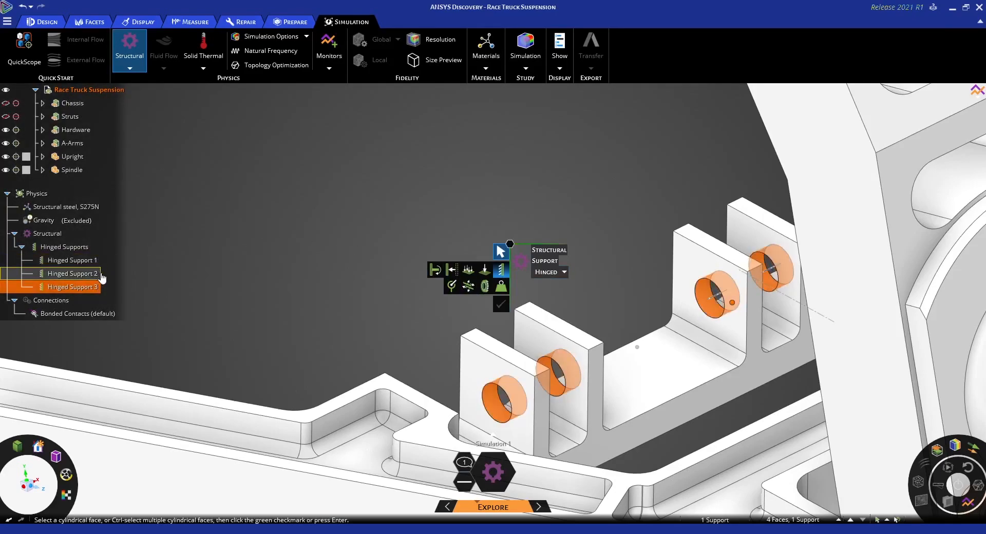
scroll(324, 308, down, 5)
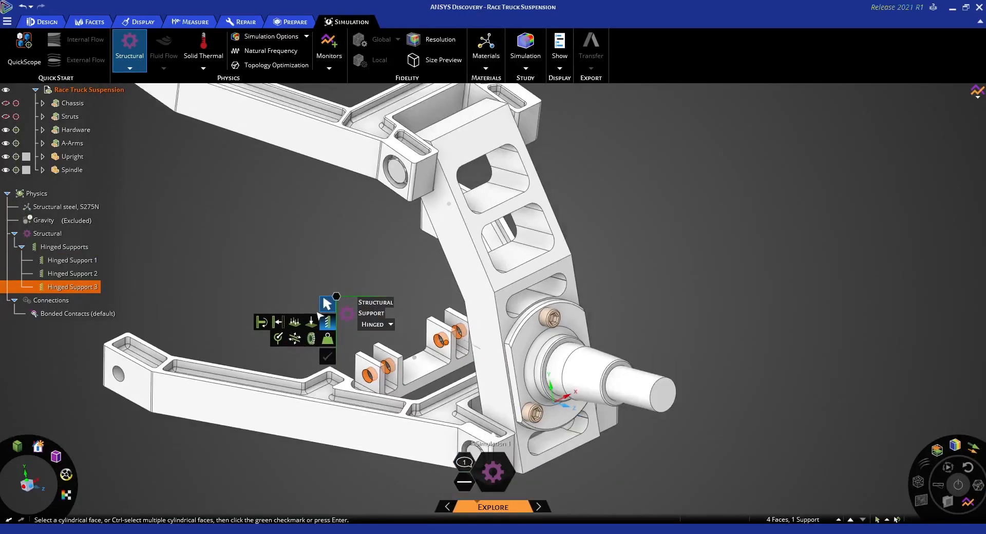
scroll(328, 319, down, 3)
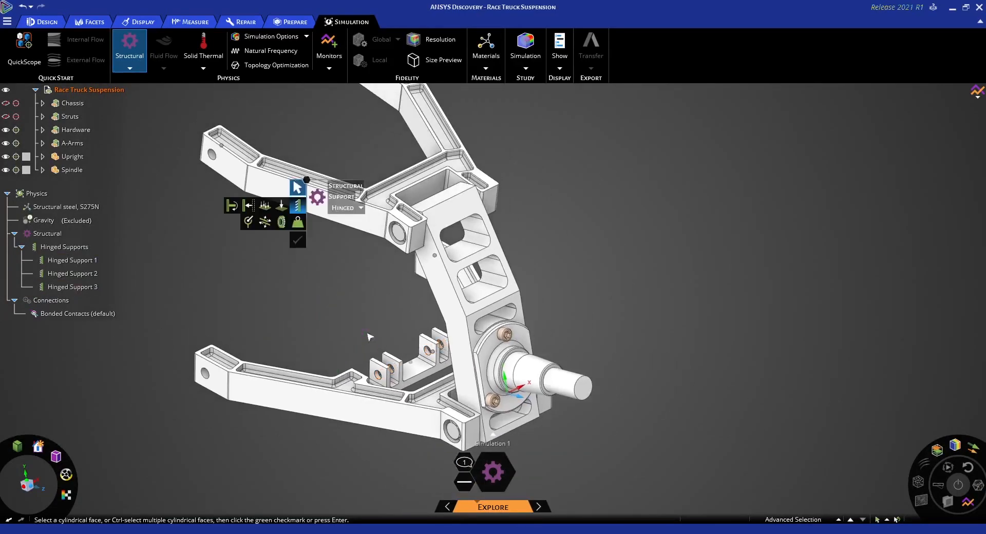
key(Escape)
Start a distributed structural Force on the three cylindrical faces of the spindle shaft
shift+middle_drag(642, 307, 651, 328)
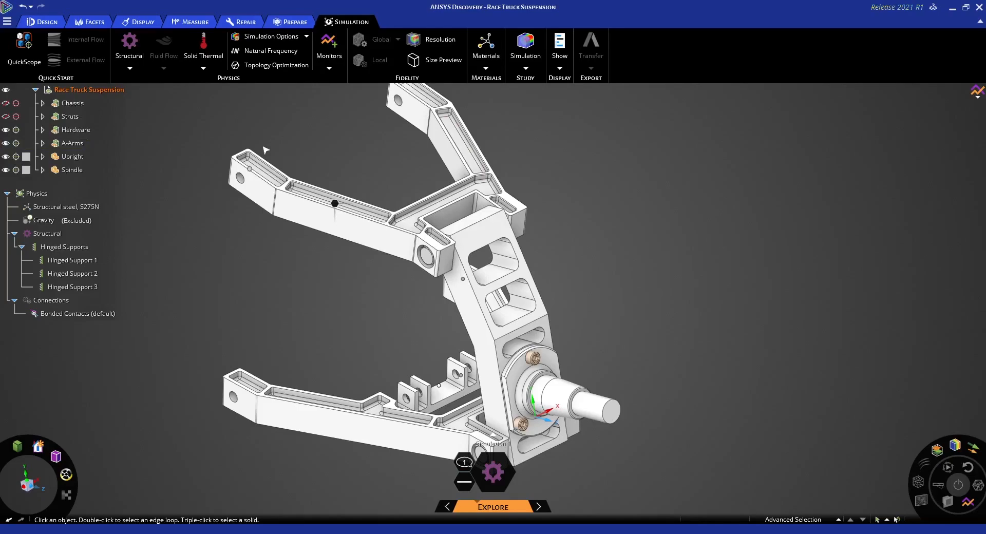
click(130, 69)
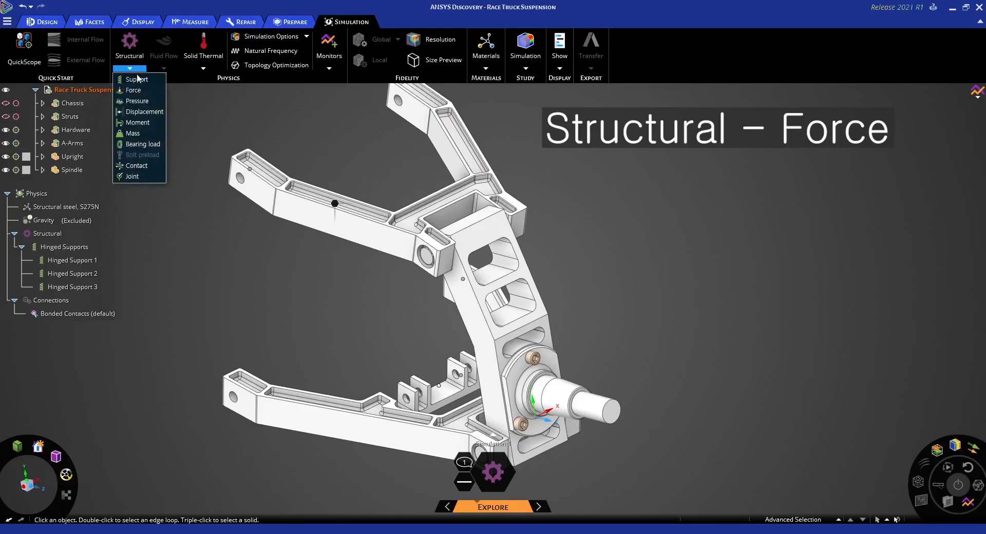
click(133, 91)
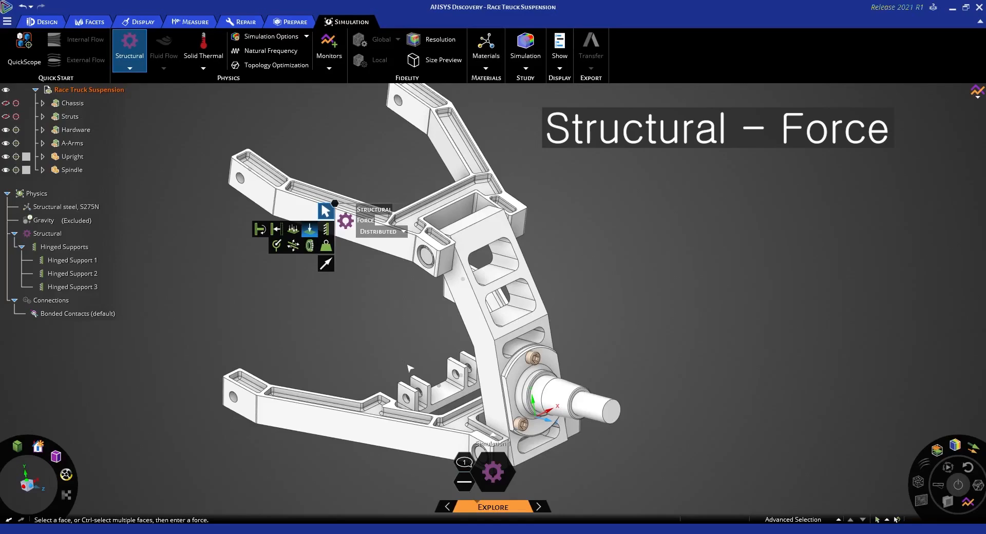
click(543, 388)
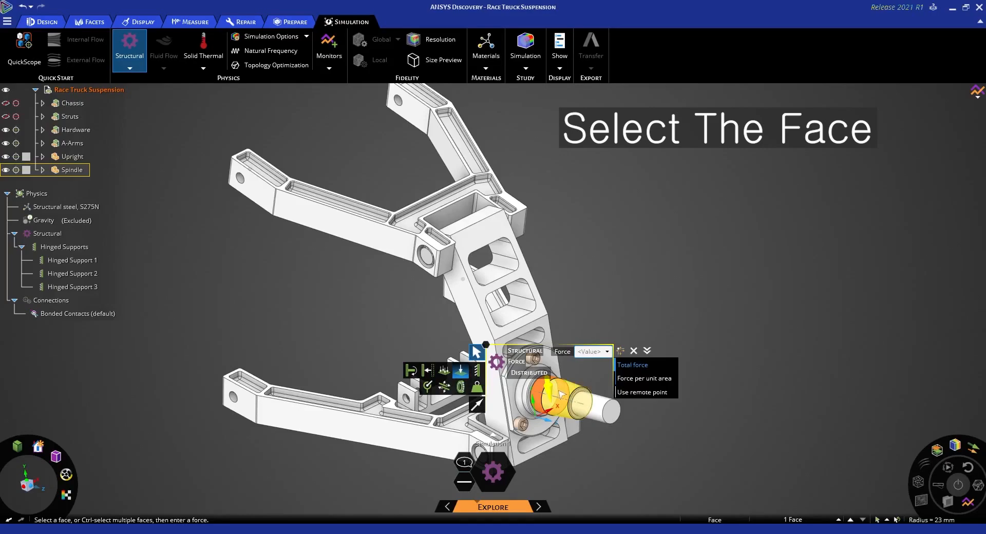
ctrl+click(595, 406)
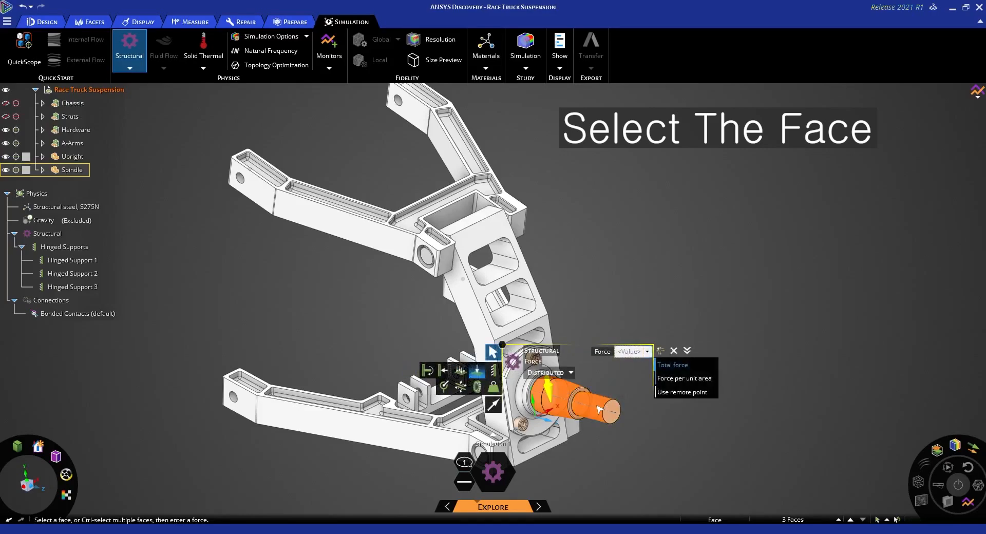
shift+middle_drag(598, 408, 571, 345)
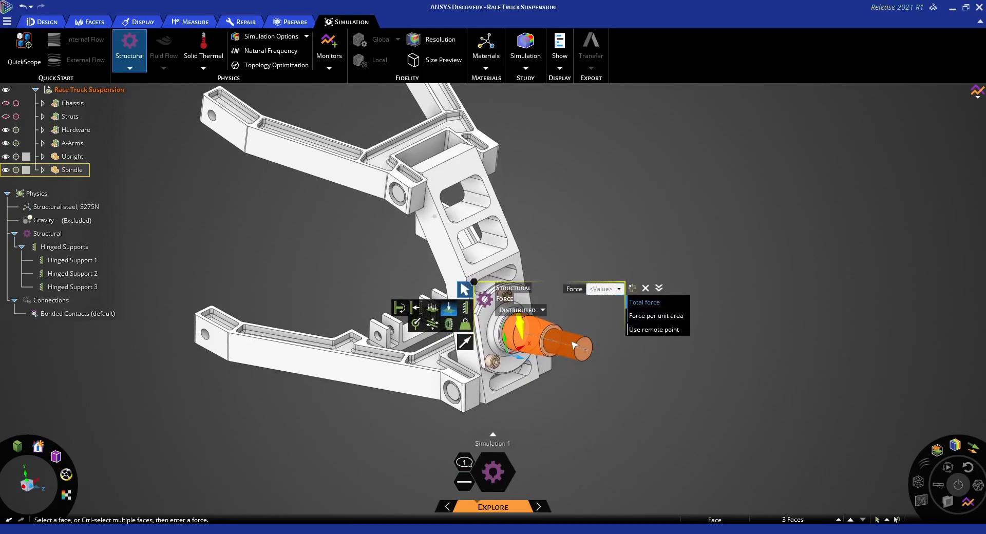
Expand the force's directional components and set the spindle's total force to 5000 N
click(659, 288)
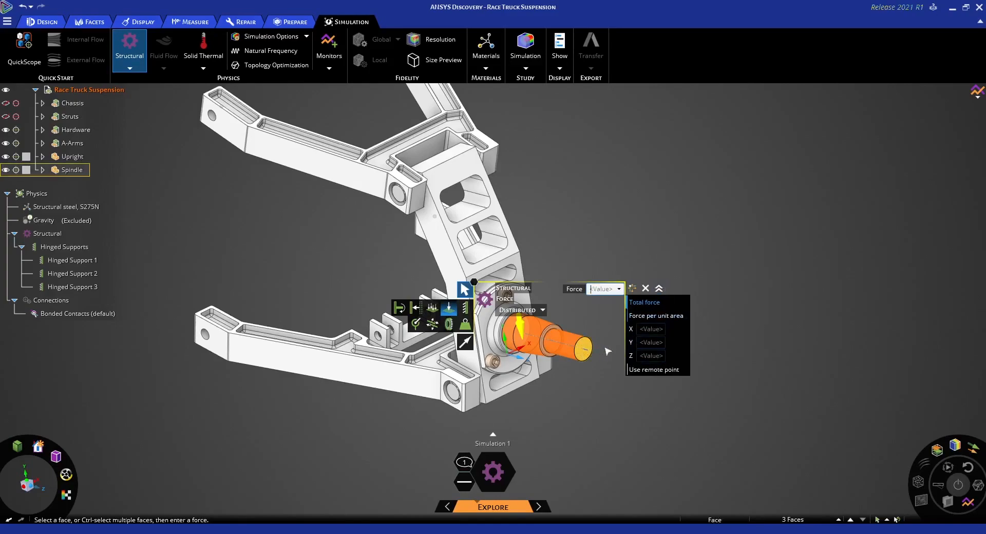
click(651, 342)
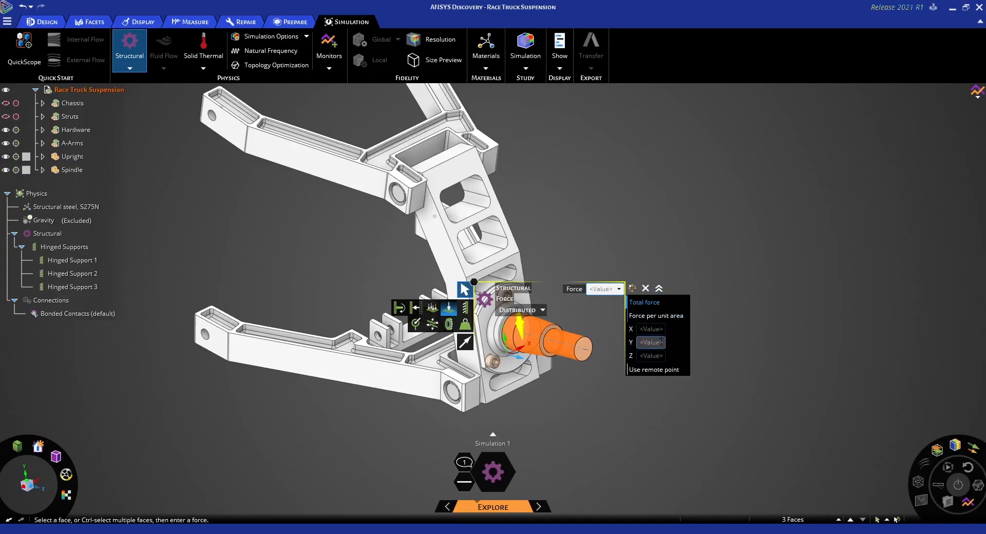
click(651, 328)
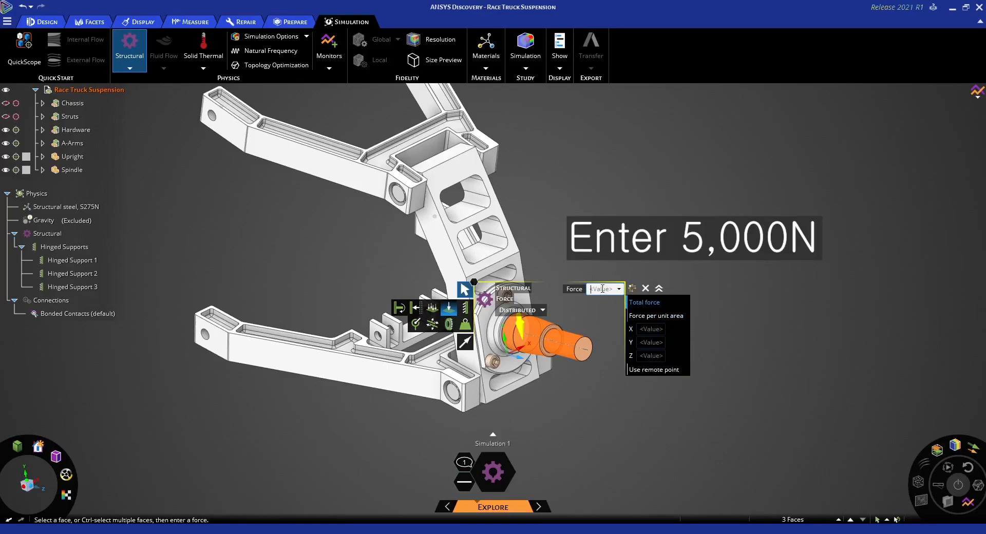
text(5000 N)
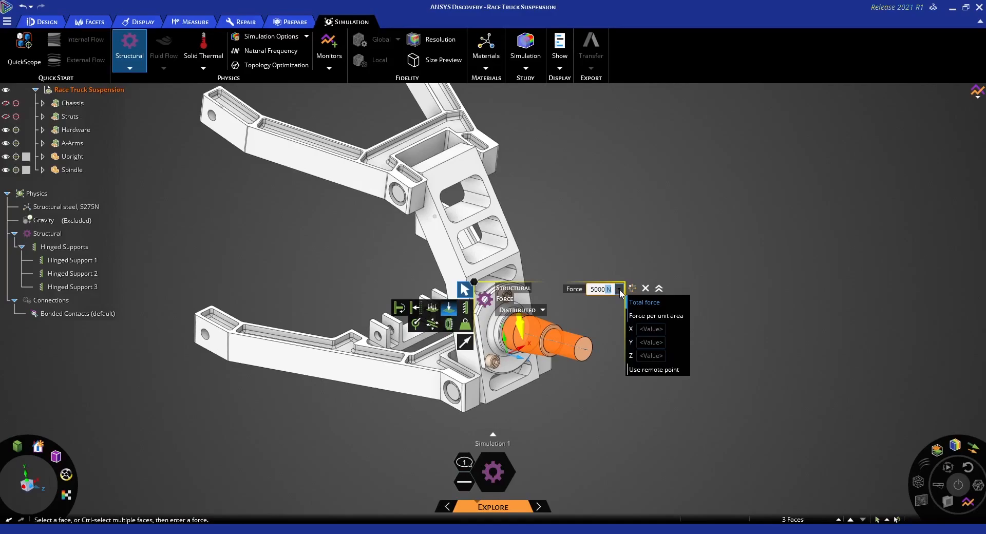
click(620, 290)
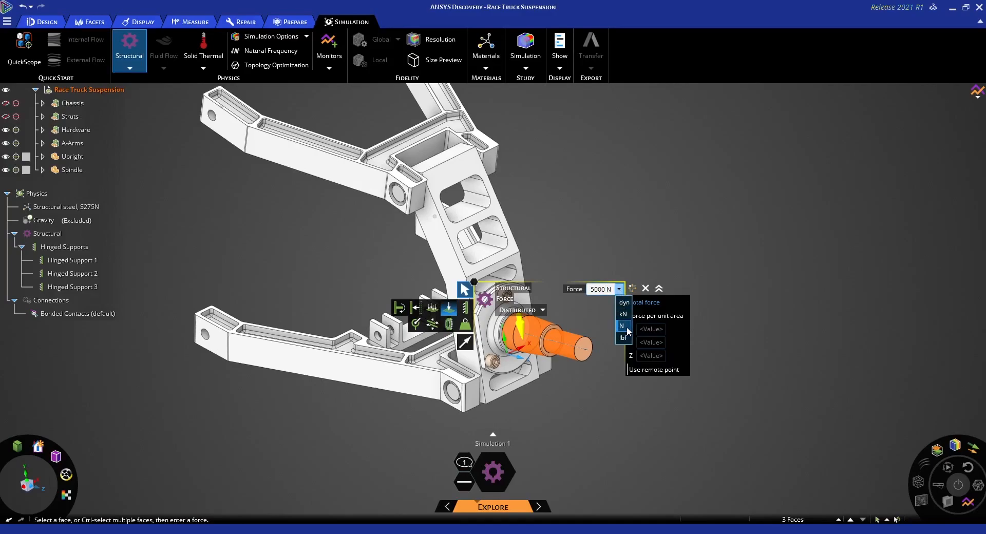
click(627, 327)
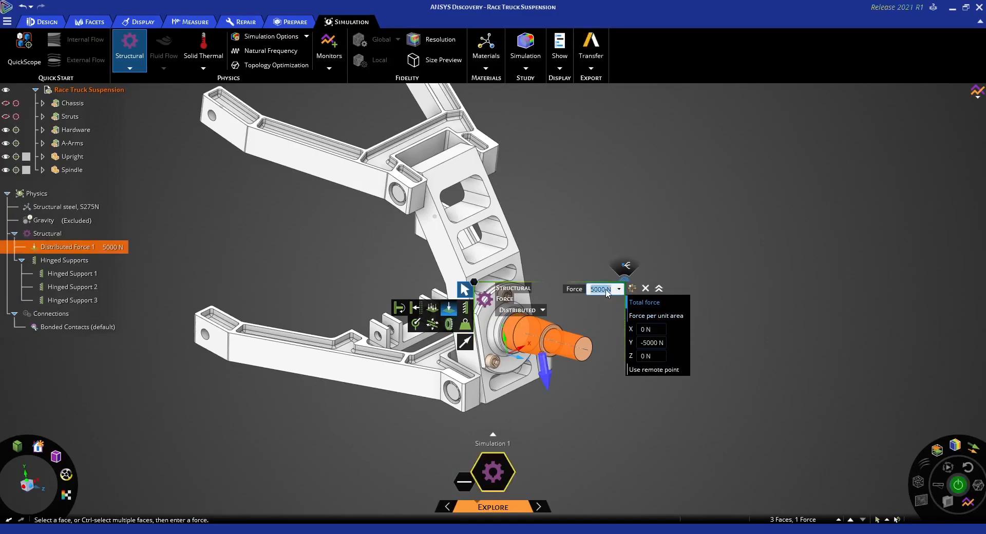
click(106, 247)
Align the spindle force with the long slanted edge of the upright, reverse its direction, and leave the force tool
middle_drag(578, 385, 594, 388)
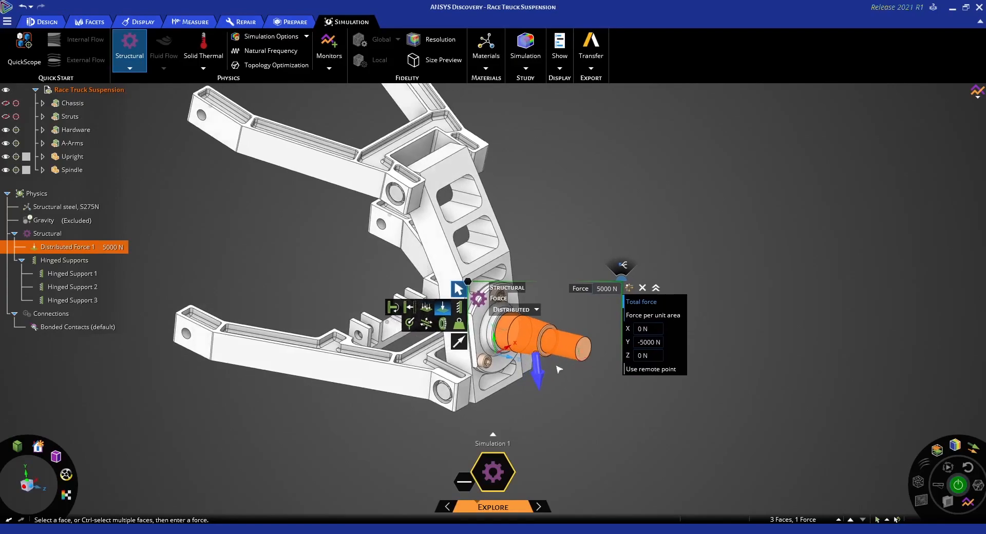
click(461, 348)
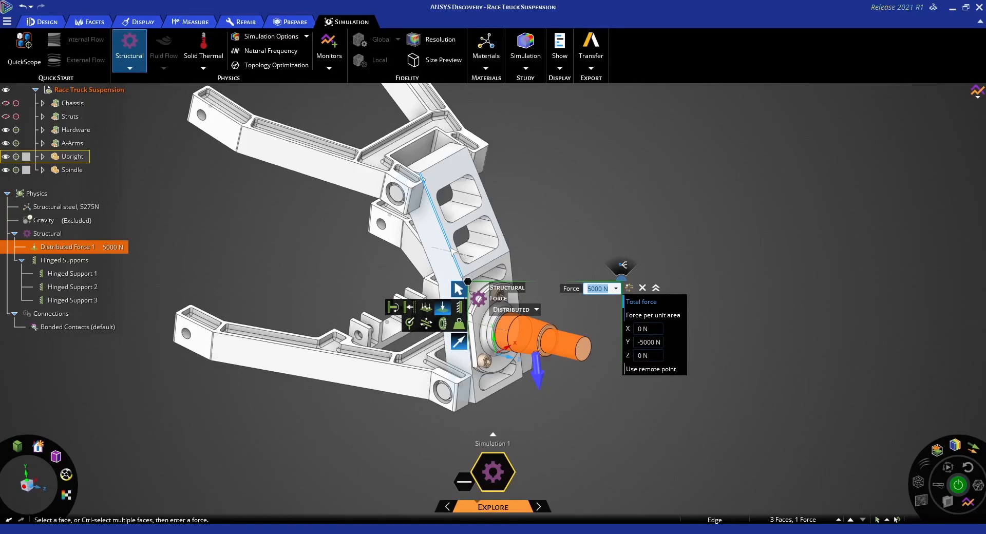
click(453, 252)
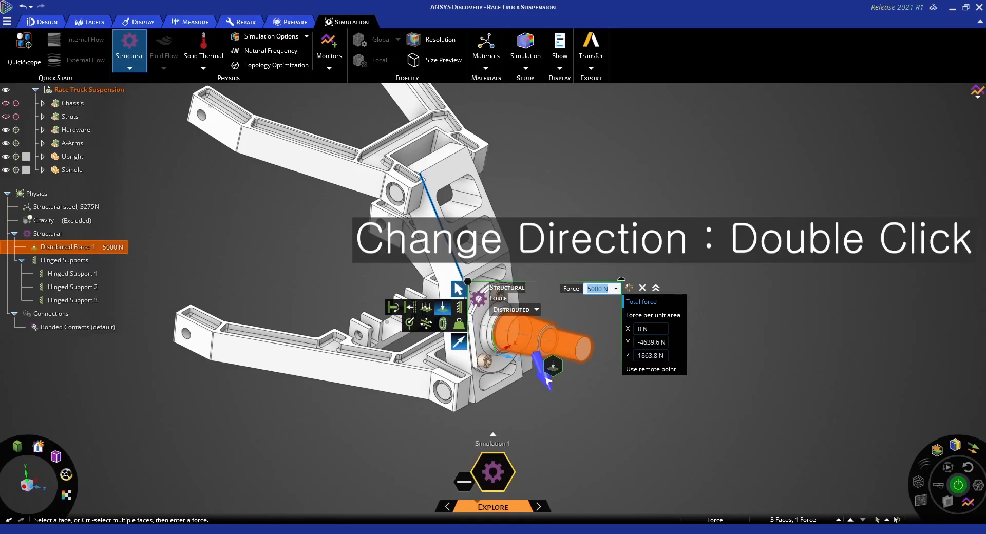
double_click(546, 379)
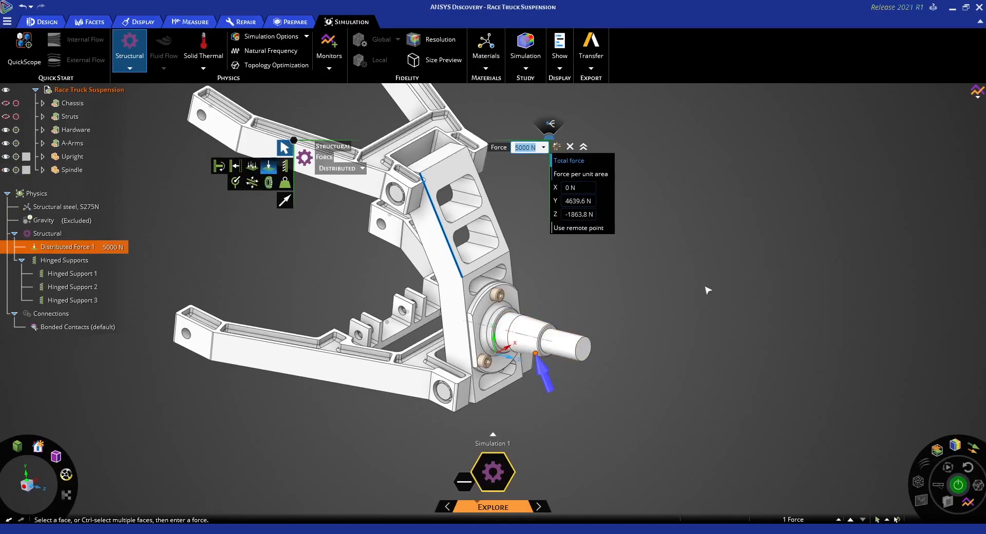
shift+middle_drag(679, 258, 714, 340)
scroll(714, 341, down, 2)
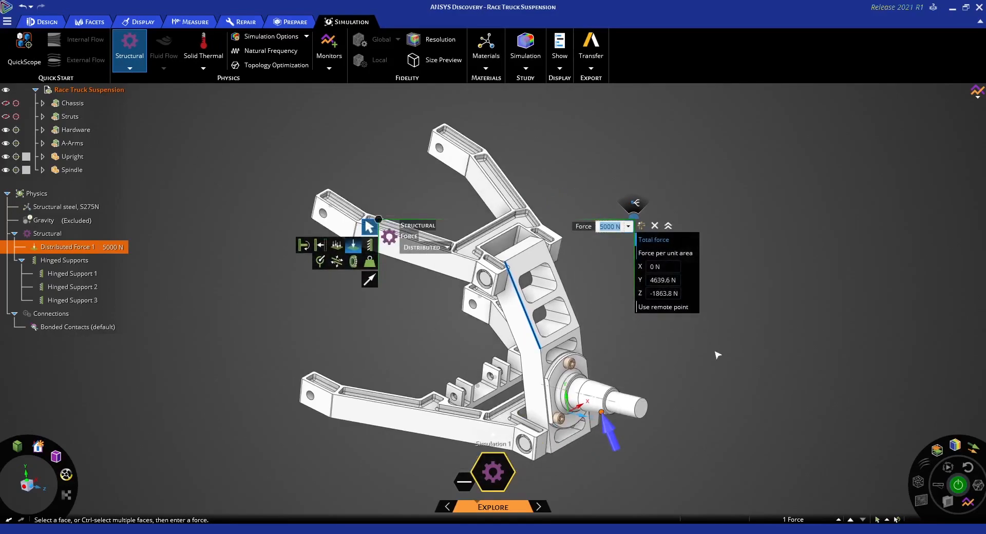
scroll(702, 350, up, 1)
scroll(700, 349, down, 1)
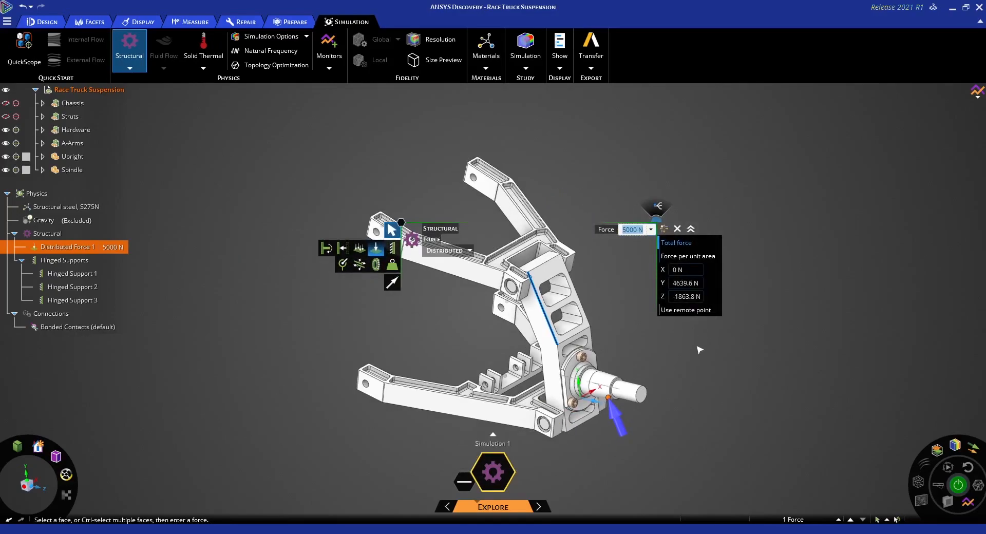
key(Escape)
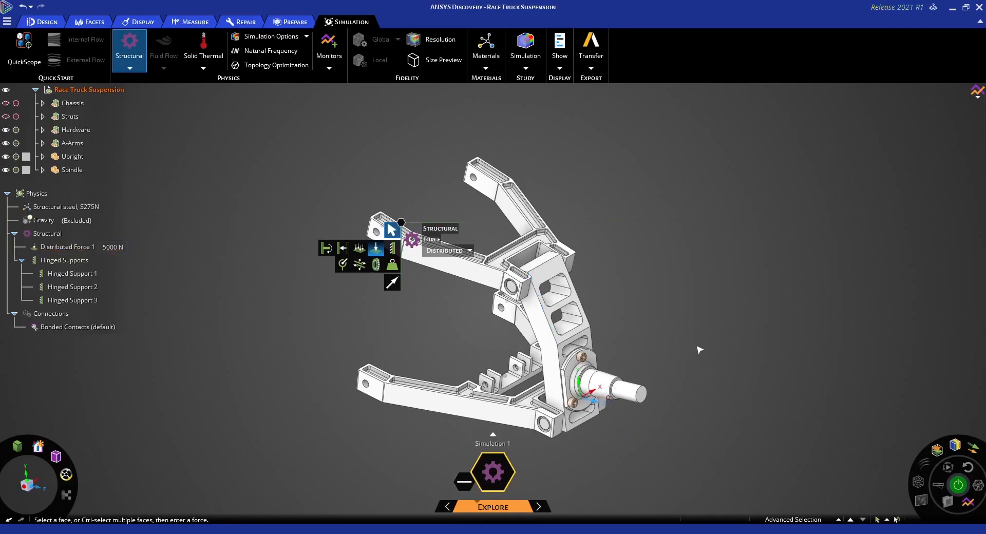
key(Escape)
shift+middle_drag(684, 348, 637, 332)
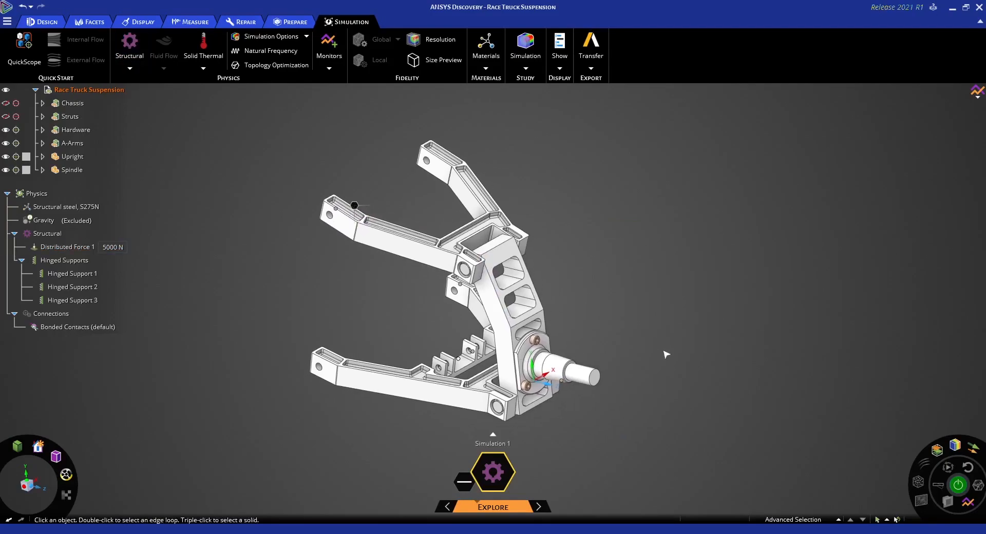
Run the structural simulation and pause the solver, placing the result legend closer to the model
click(959, 491)
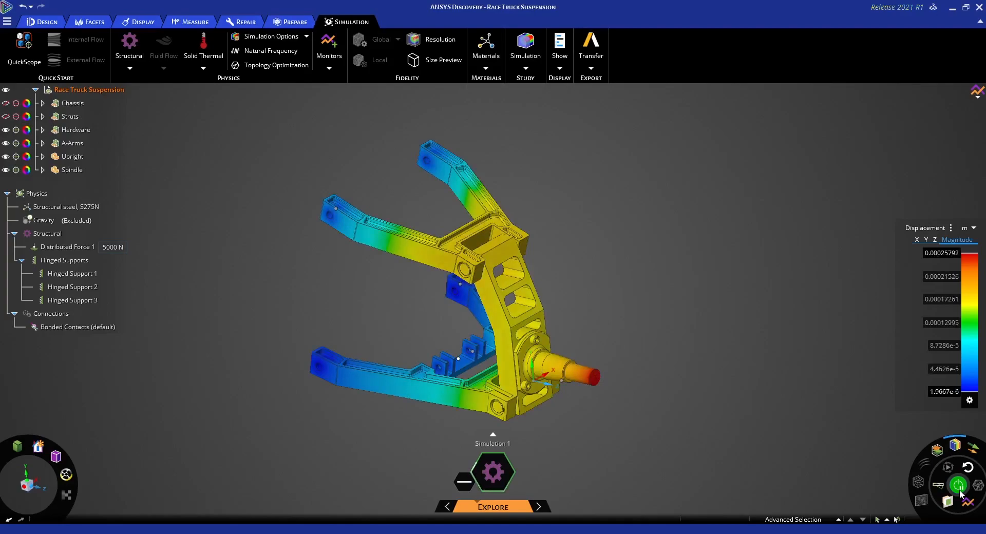
click(959, 490)
drag(909, 277, 710, 259)
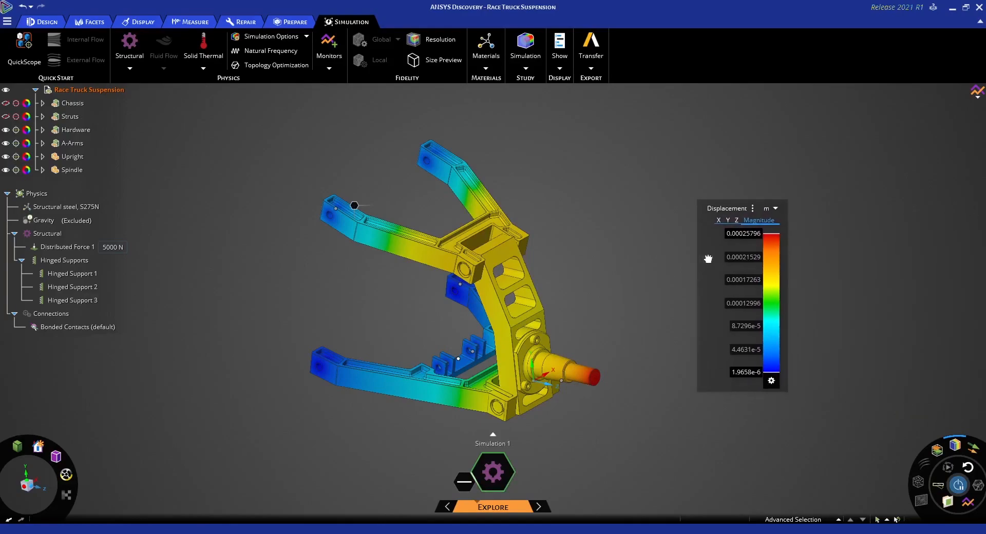
Display the Von Mises Stress result with MPa as its unit and view the stress on the suspension up close
click(753, 208)
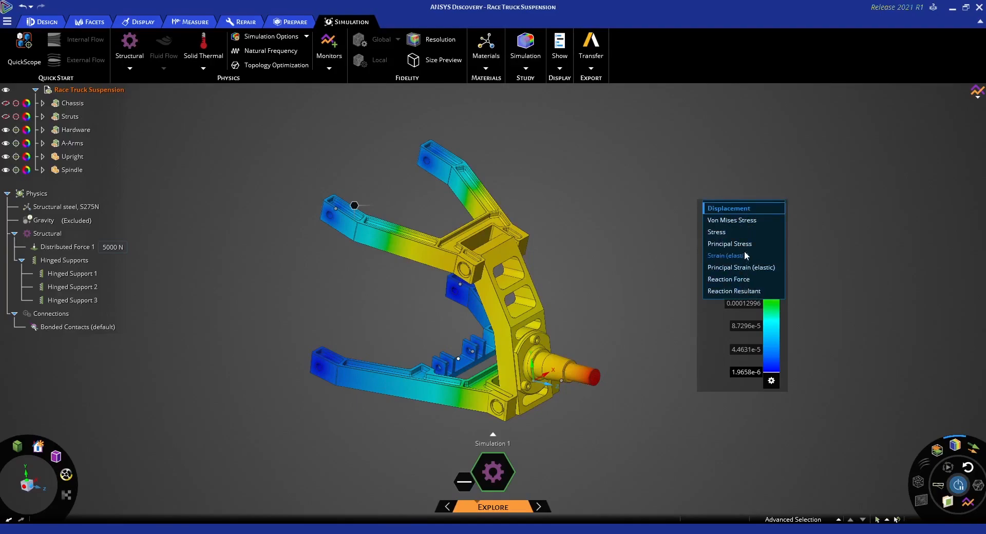
click(740, 220)
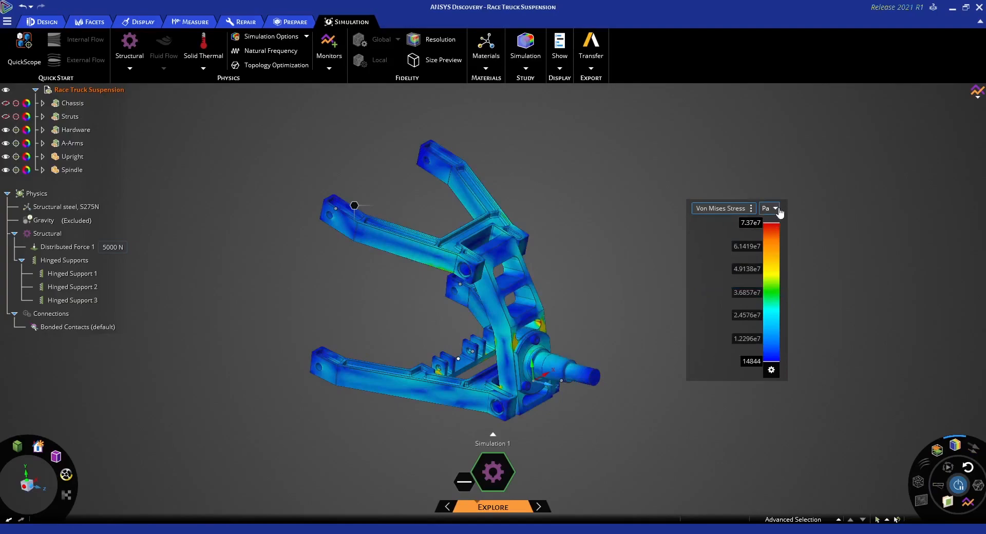
click(776, 208)
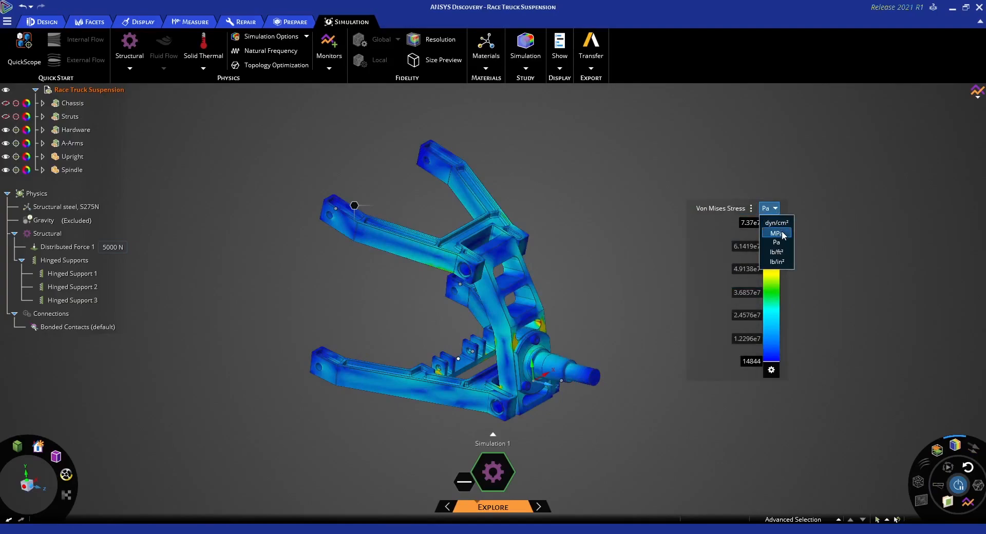
click(776, 232)
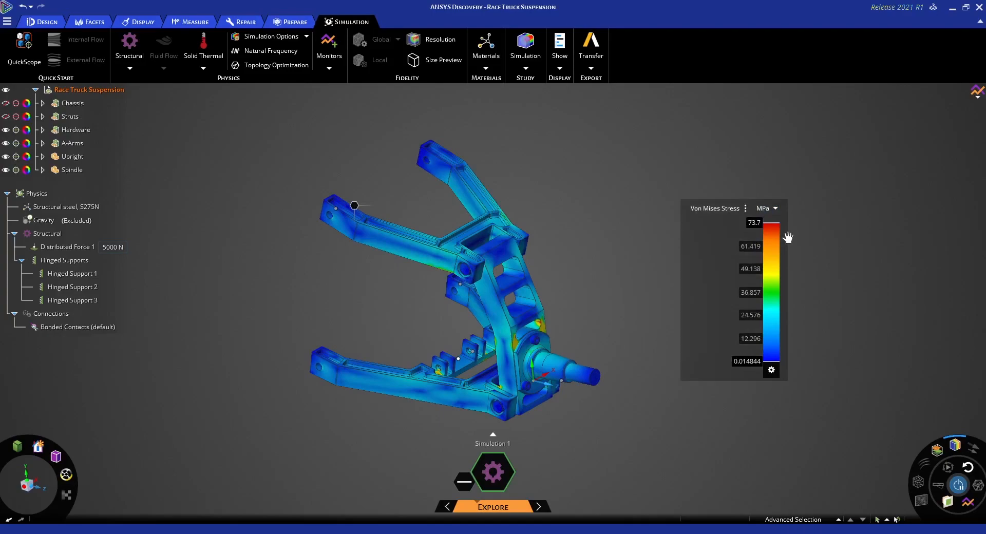
ctrl+middle_drag(611, 272, 622, 267)
scroll(607, 272, up, 3)
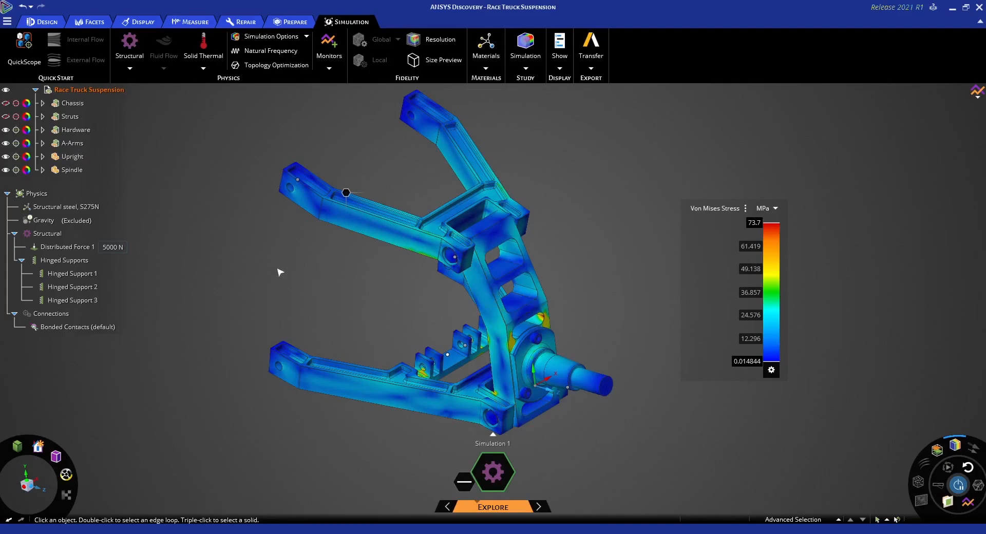
Clear the existing steel assignment's selection and start a material assignment for the upper A-arm, the upright and the lower A-arm
click(78, 210)
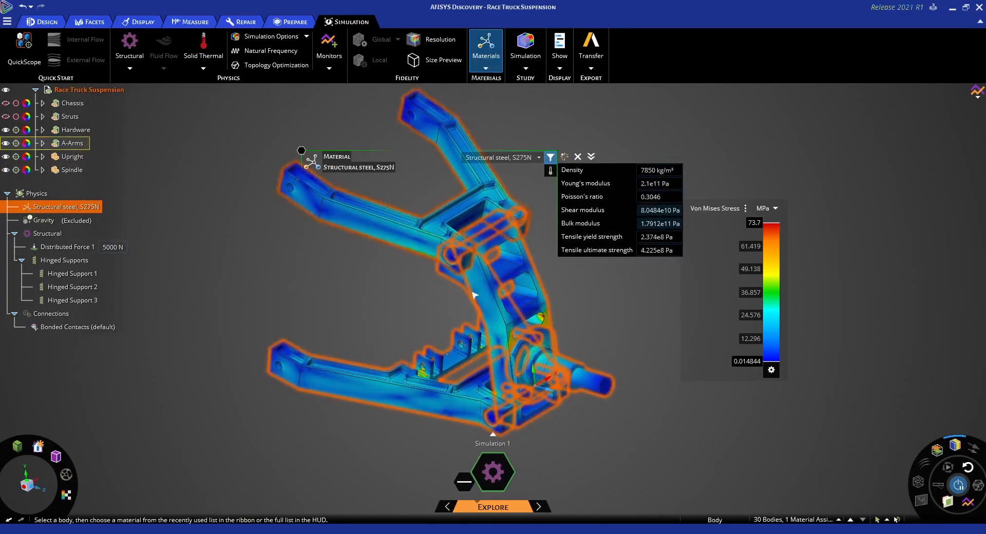
click(346, 302)
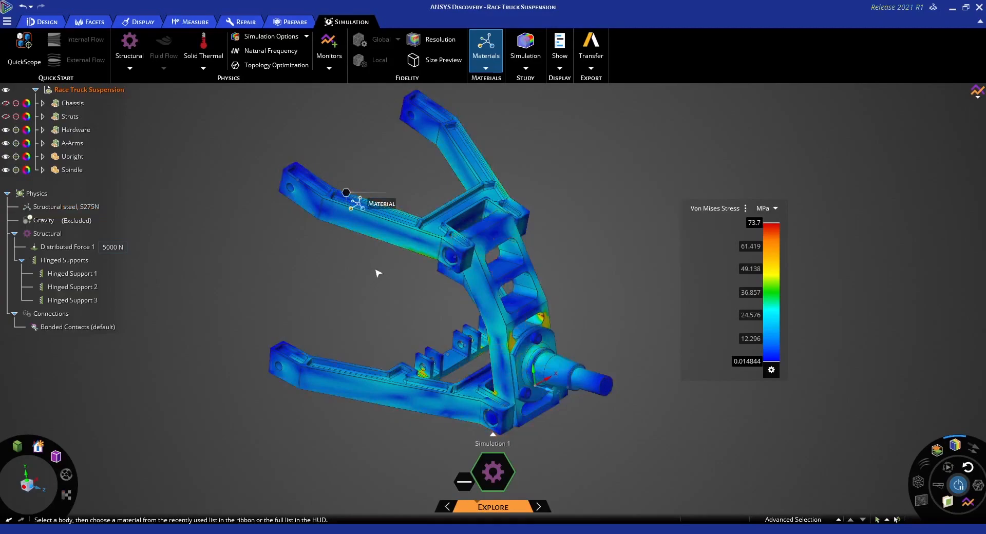
click(383, 232)
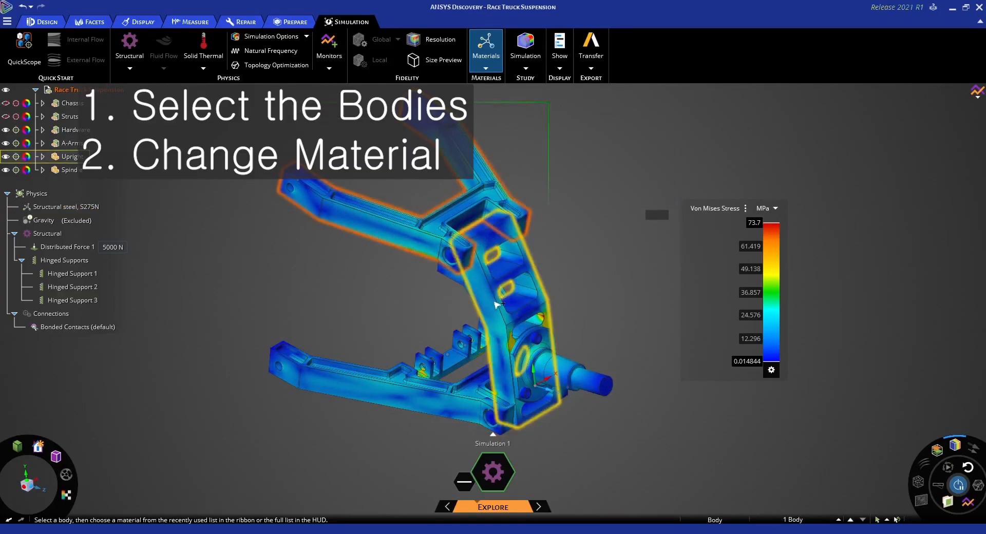
ctrl+click(398, 400)
ctrl+click(398, 400)
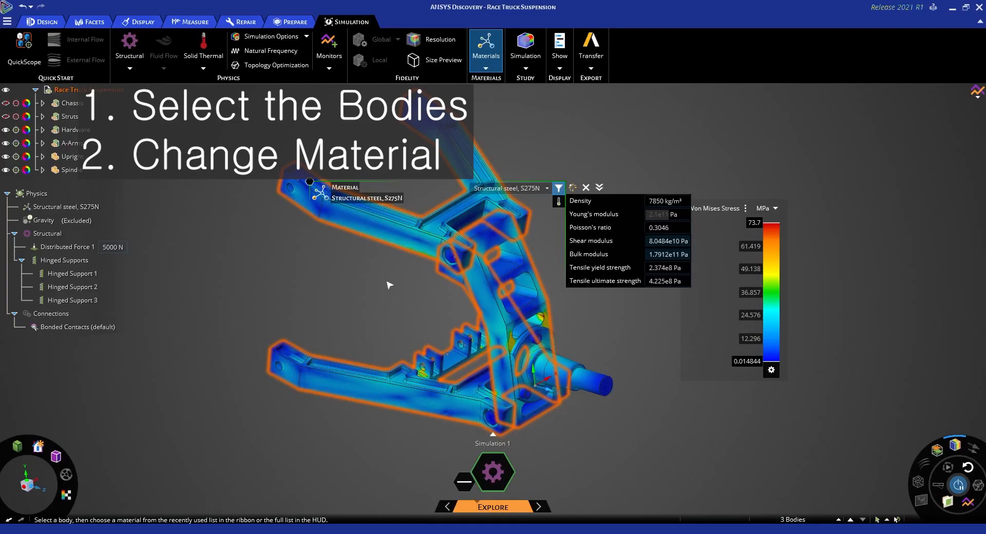
Search the material list for Aluminum, assign Aluminum alloy, wrought, 6061, T6 to the A-arms and upright, and leave the material tool
click(546, 189)
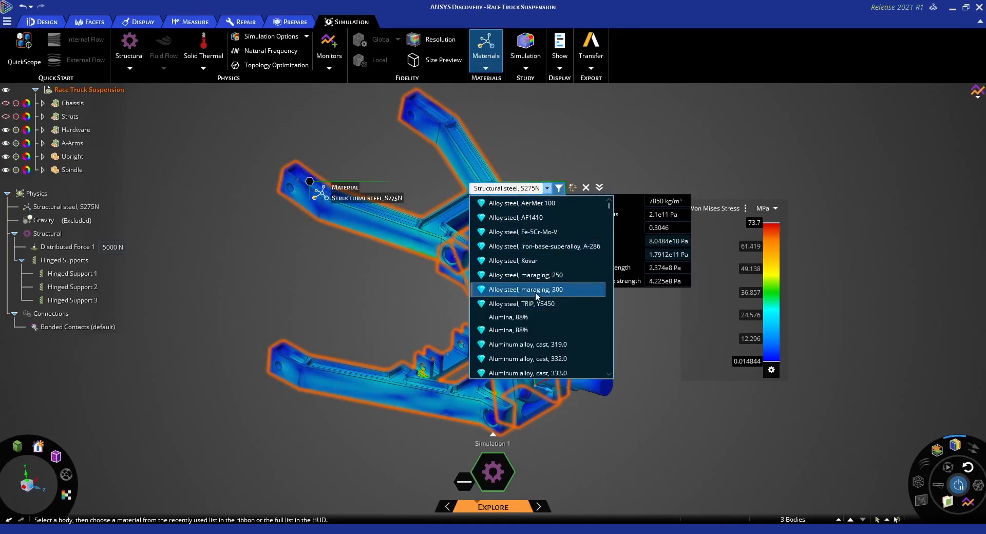
scroll(551, 299, down, 2)
scroll(551, 288, up, 3)
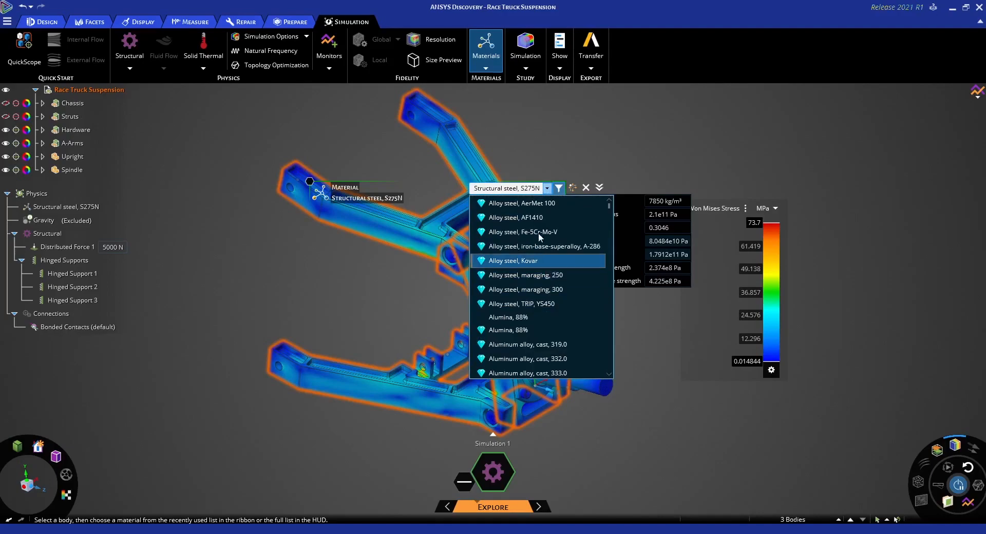
click(536, 189)
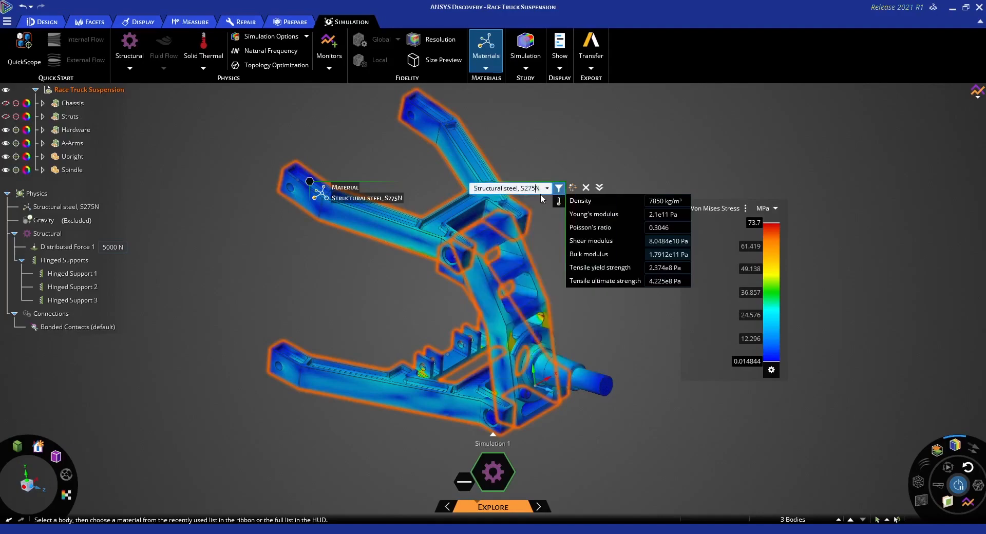
key(BackSpace)
key(BackSpace)
key(BackSpace)
key(BackSpace)
key(BackSpace)
key(BackSpace)
key(BackSpace)
key(BackSpace)
key(BackSpace)
key(BackSpace)
key(BackSpace)
key(BackSpace)
key(BackSpace)
key(BackSpace)
key(BackSpace)
key(BackSpace)
key(BackSpace)
key(BackSpace)
key(BackSpace)
key(BackSpace)
text(Alum)
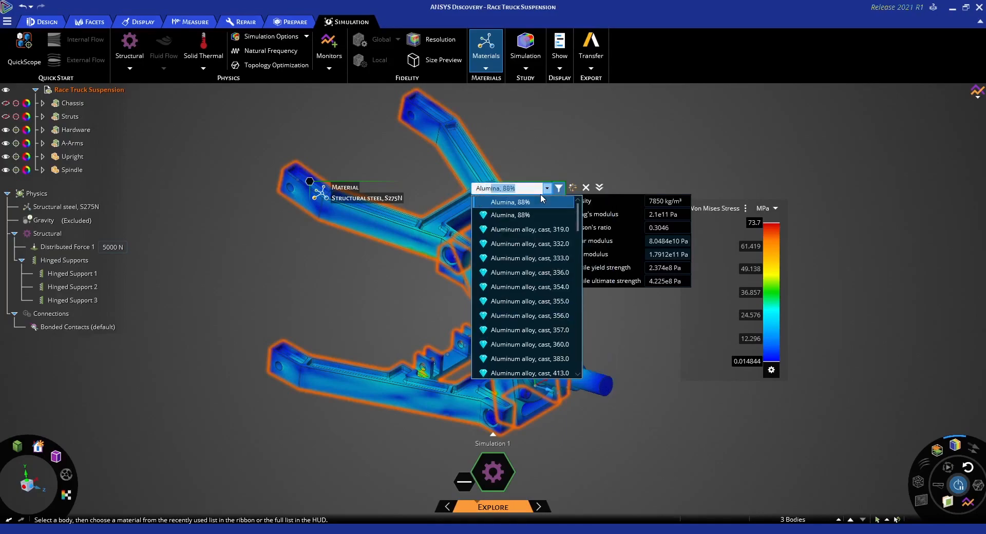
text(inum alloy)
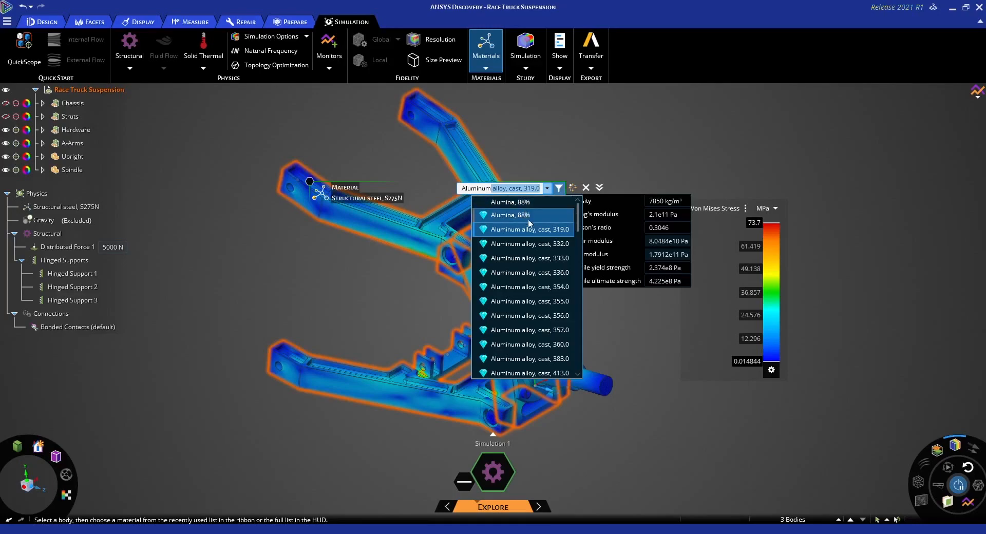
scroll(525, 215, down, 8)
scroll(534, 233, down, 5)
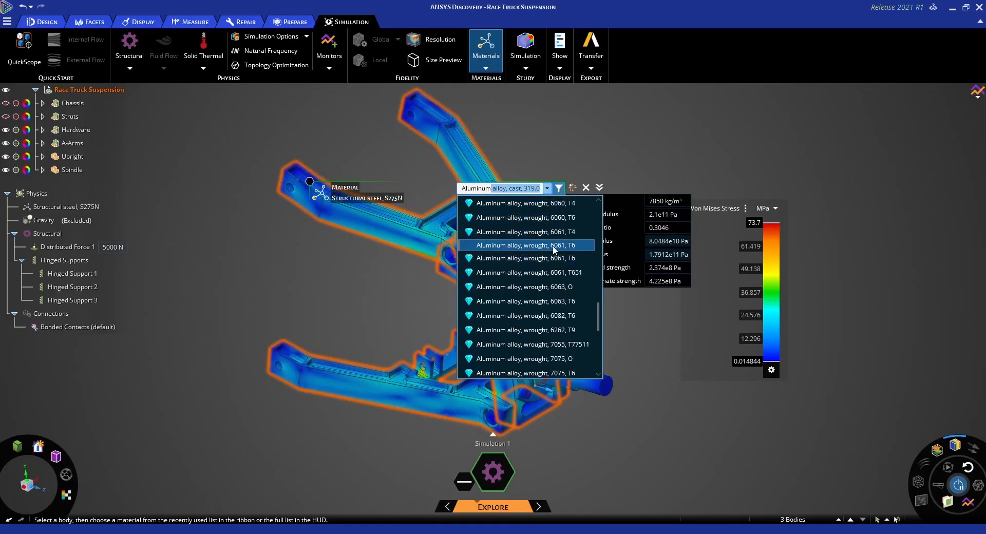
click(516, 247)
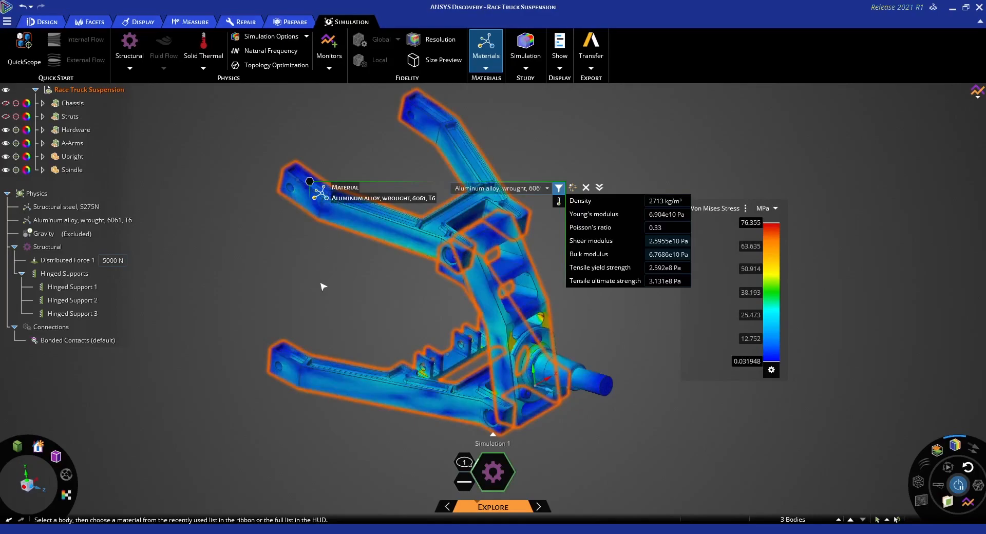
key(Escape)
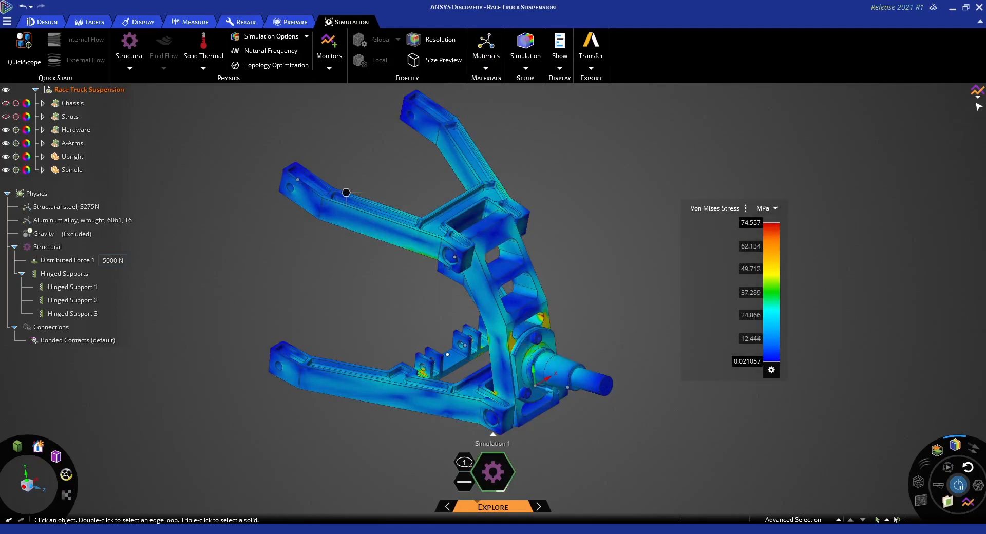
Open the Max. Von Mises Stress monitor chart beside the model, compare the stress for both materials, and close the chart
mouse_move(974, 103)
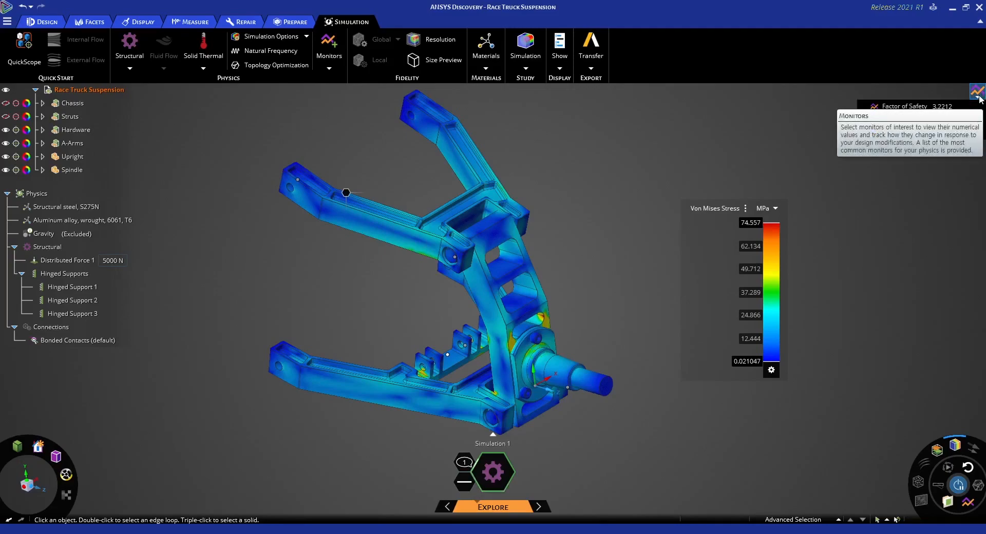
click(898, 135)
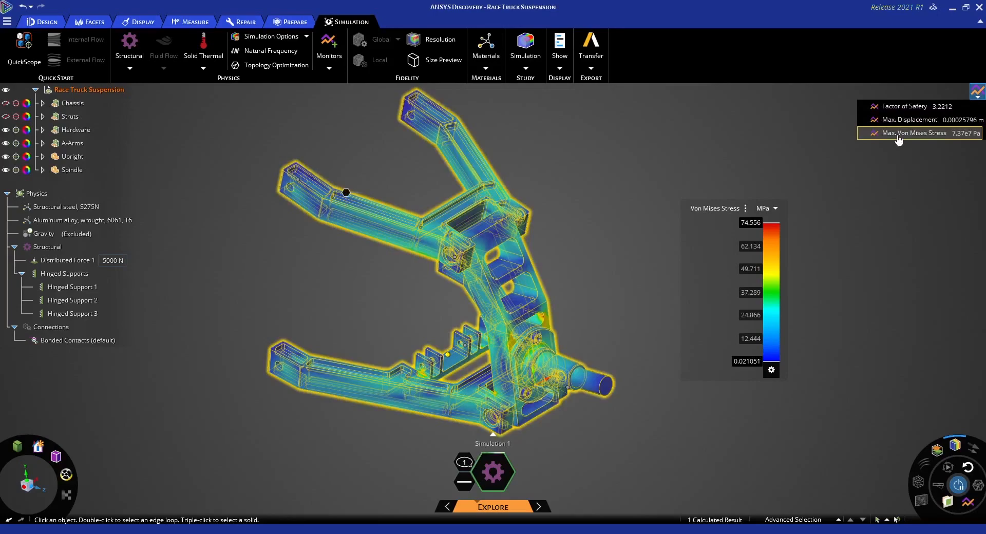
drag(765, 193, 603, 105)
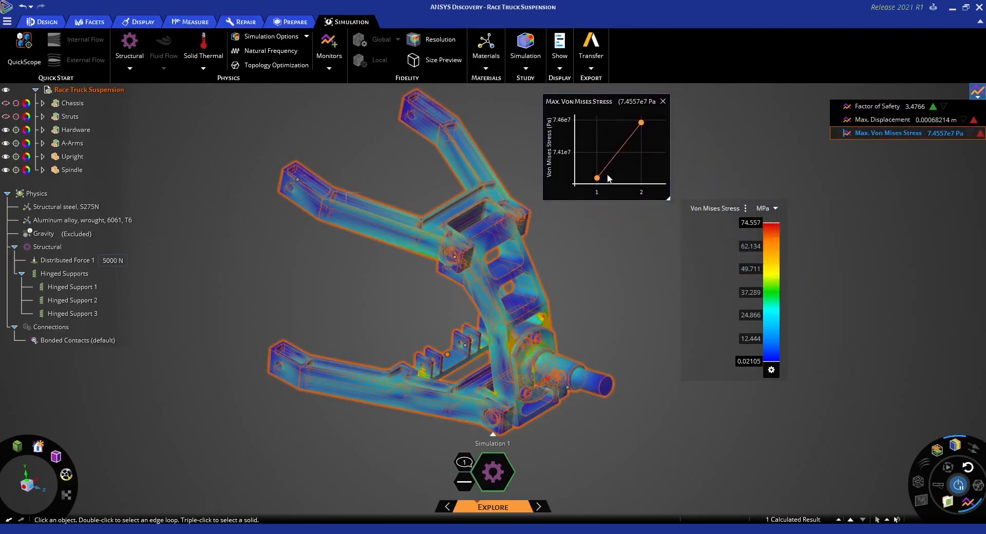
mouse_move(642, 124)
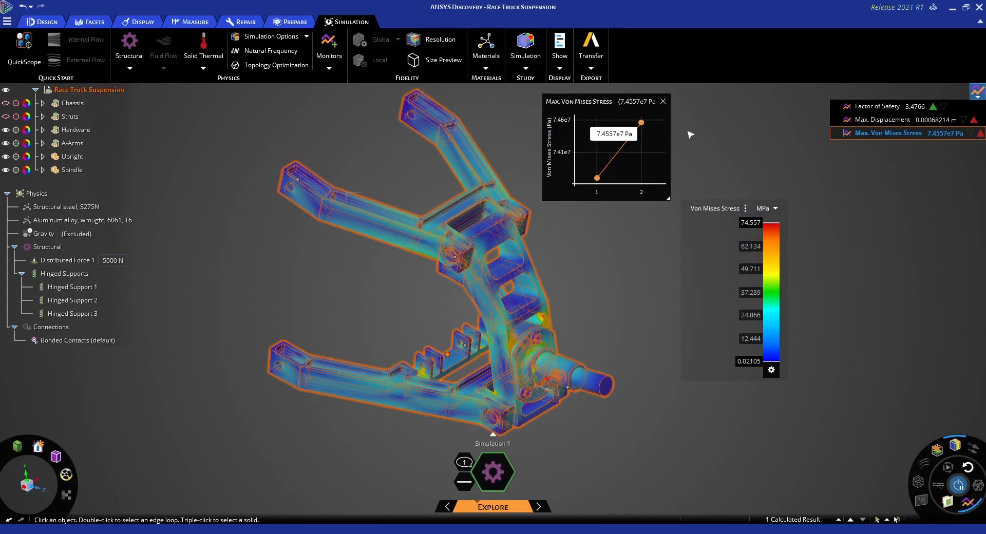
click(662, 102)
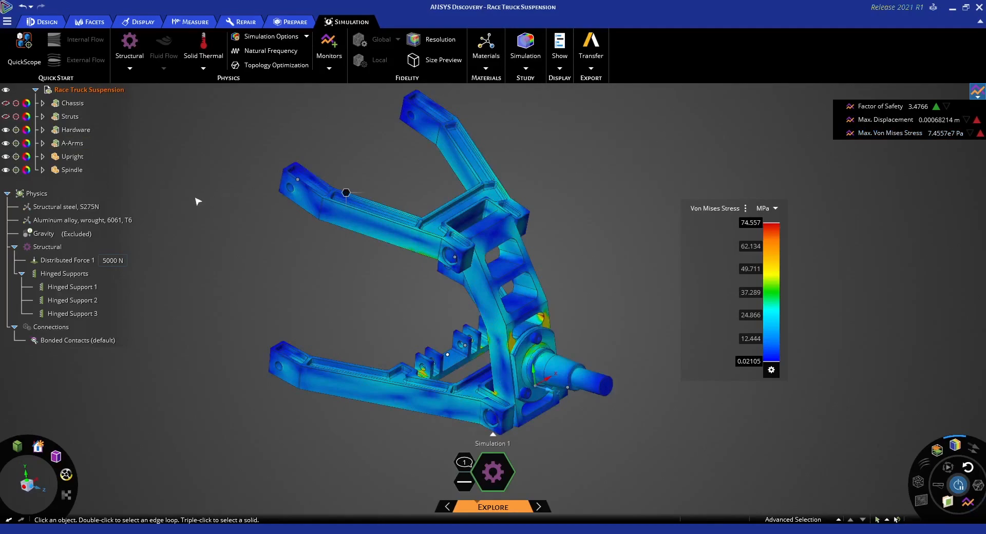
Change the aluminum material assignment on the A-arms and upright to Structural steel, S275N, and leave the material tool
click(106, 225)
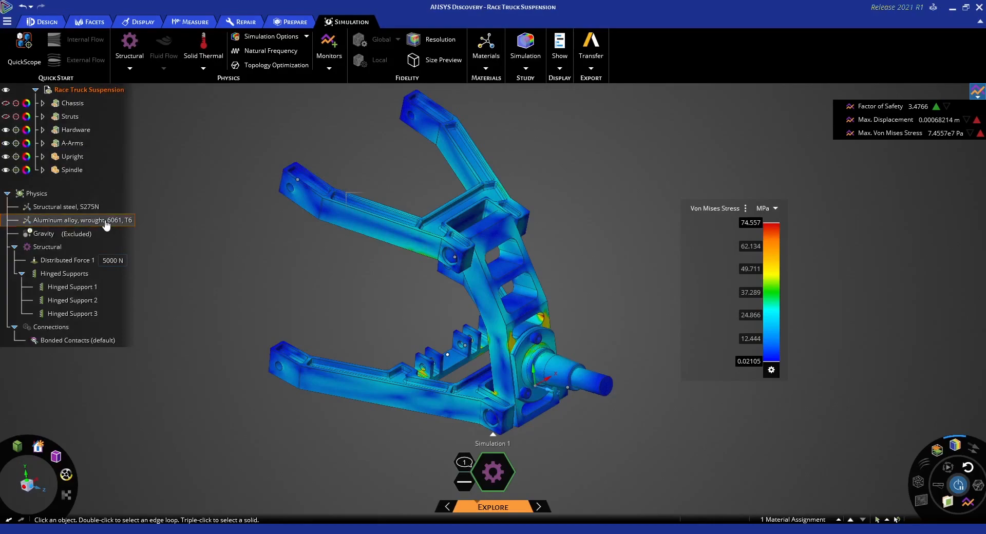
click(106, 225)
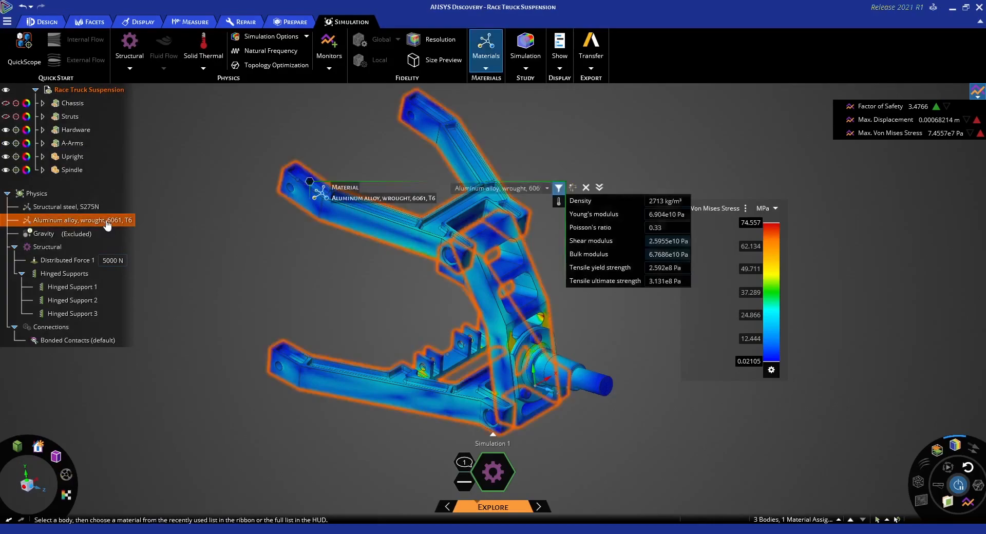
click(547, 188)
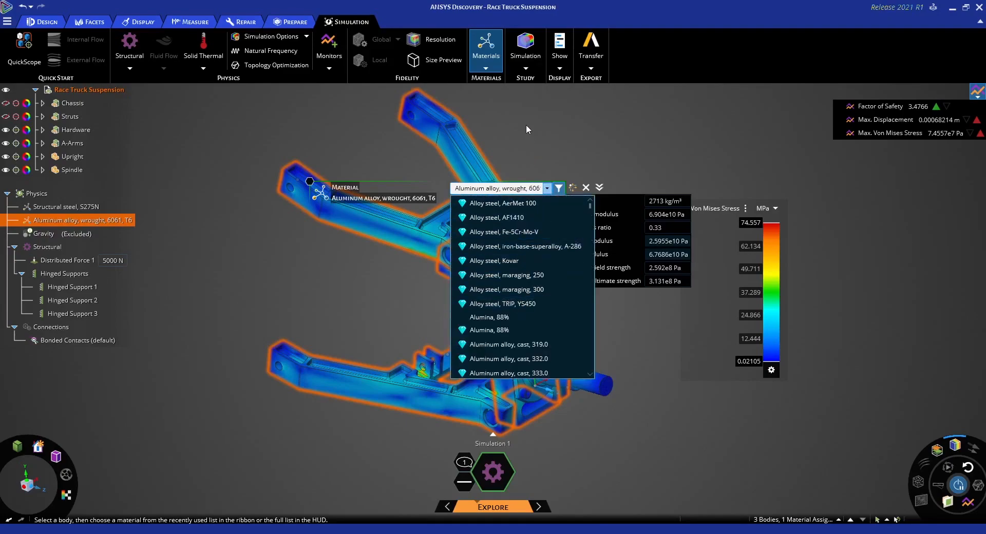
click(486, 69)
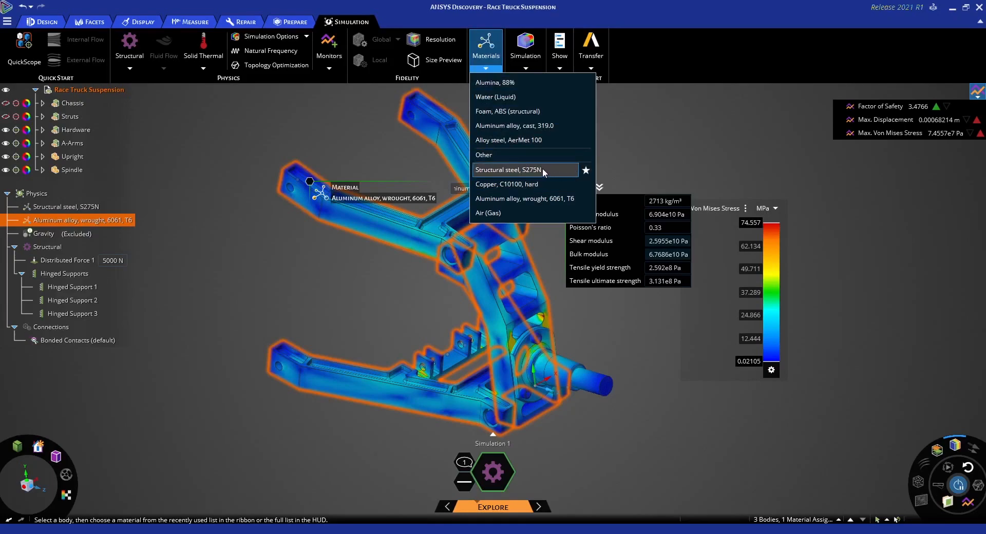
click(515, 171)
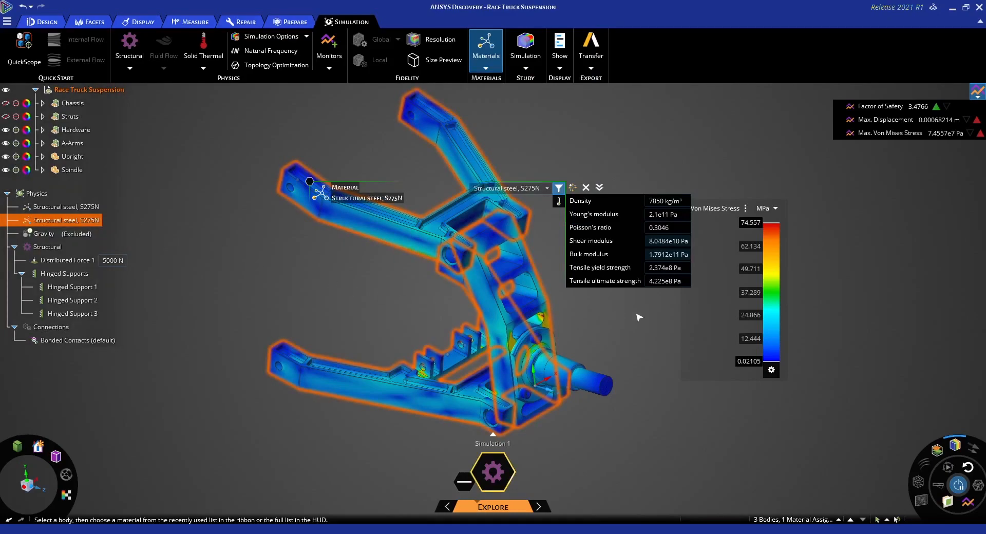
click(644, 327)
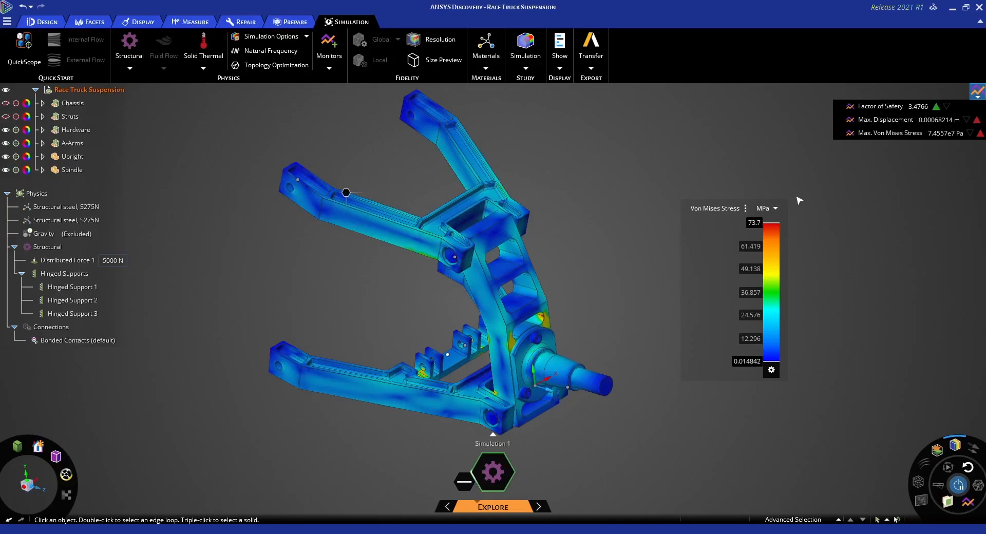
Raise the simulation's fidelity close to its maximum to refine the stress results, and set it back to a low level
mouse_move(502, 515)
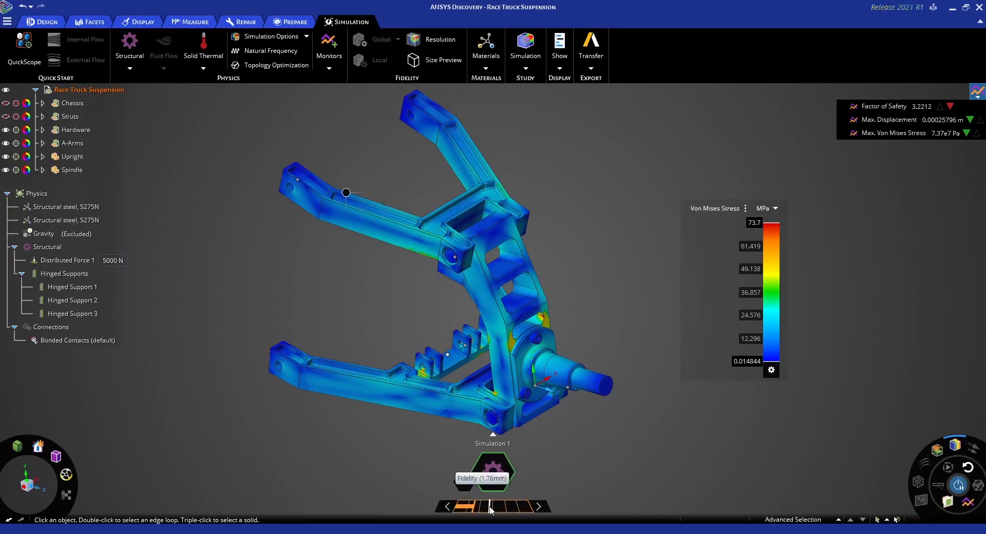
drag(489, 508, 520, 511)
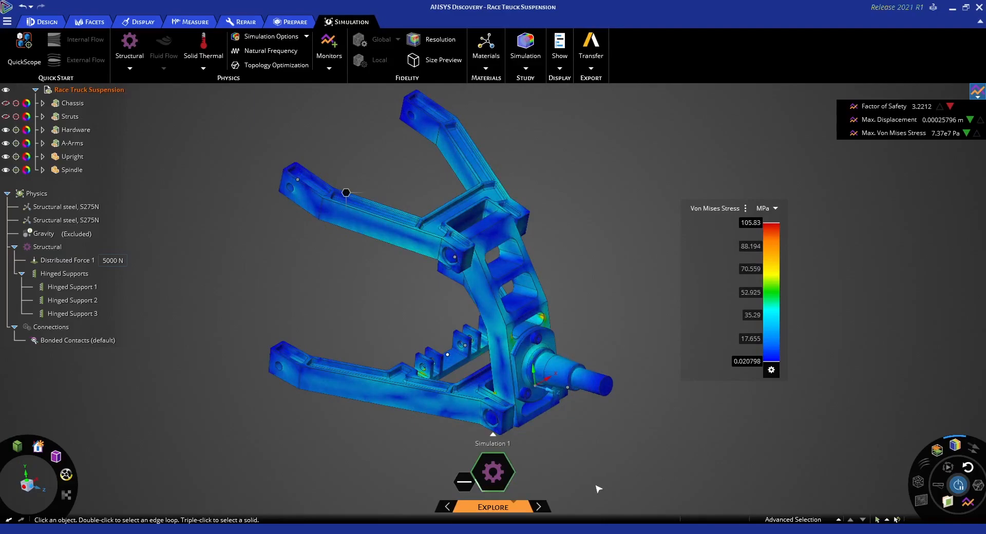
mouse_move(484, 508)
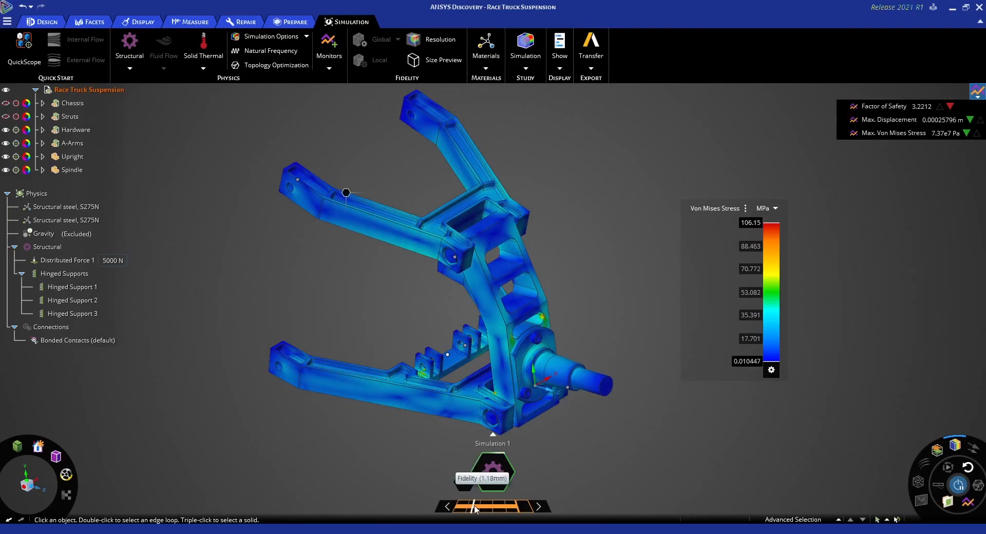
click(471, 508)
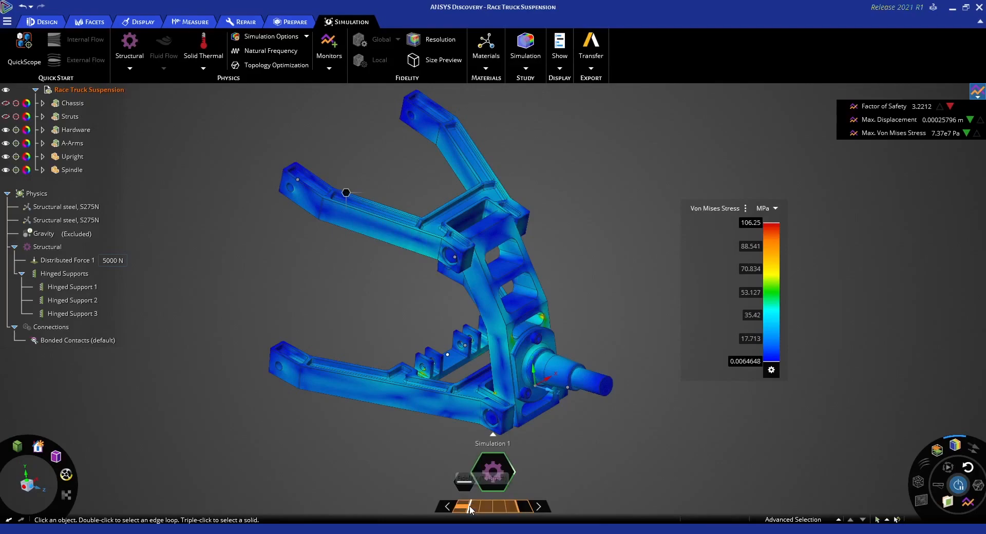